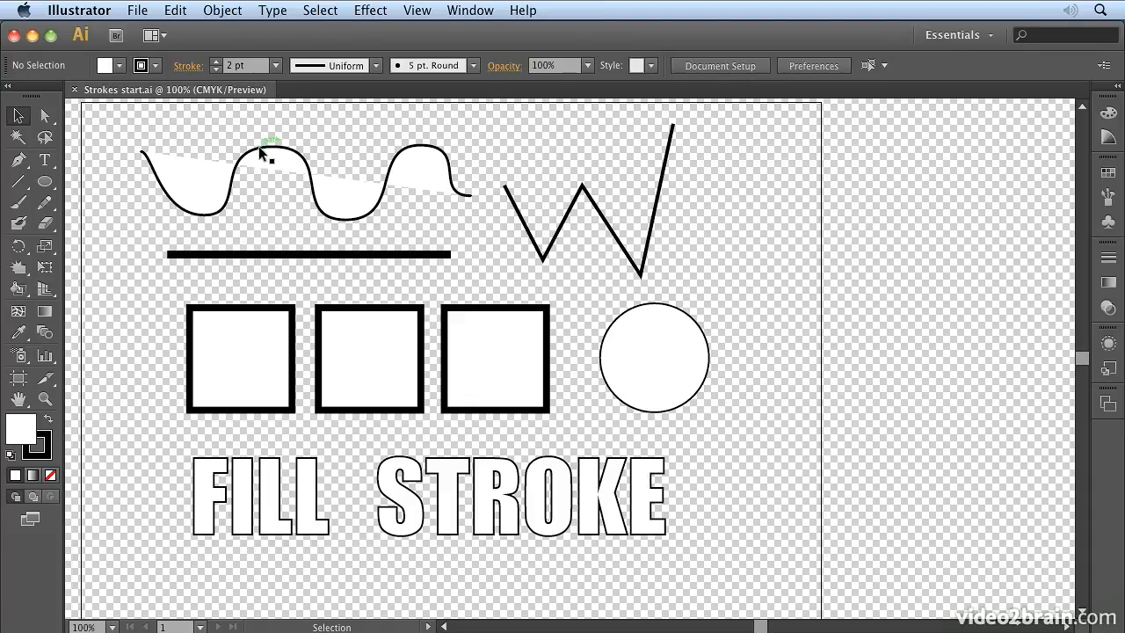
Select the wavy path, reset it to the default fill and stroke, and fill it with CMYK Green.
left_click(258, 151)
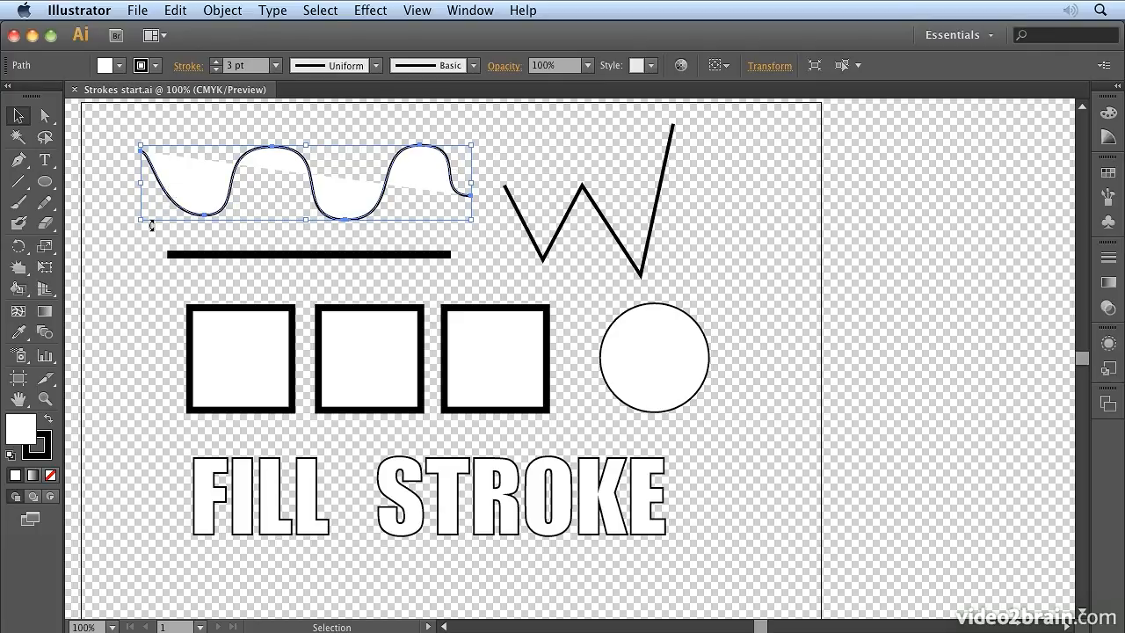
left_click(11, 456)
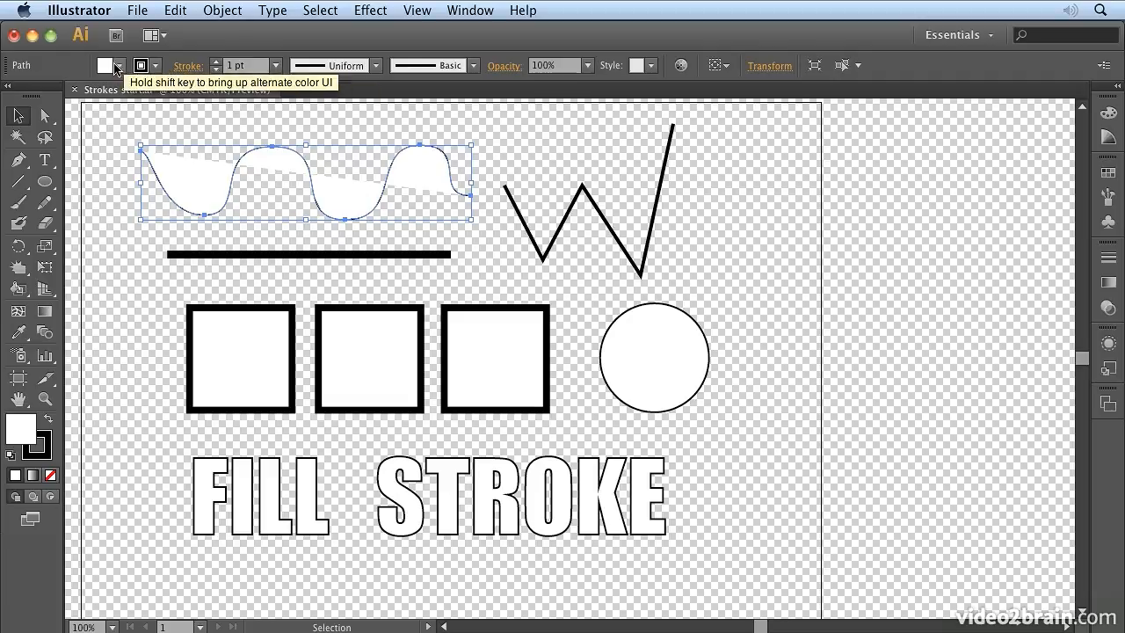
left_click(120, 66)
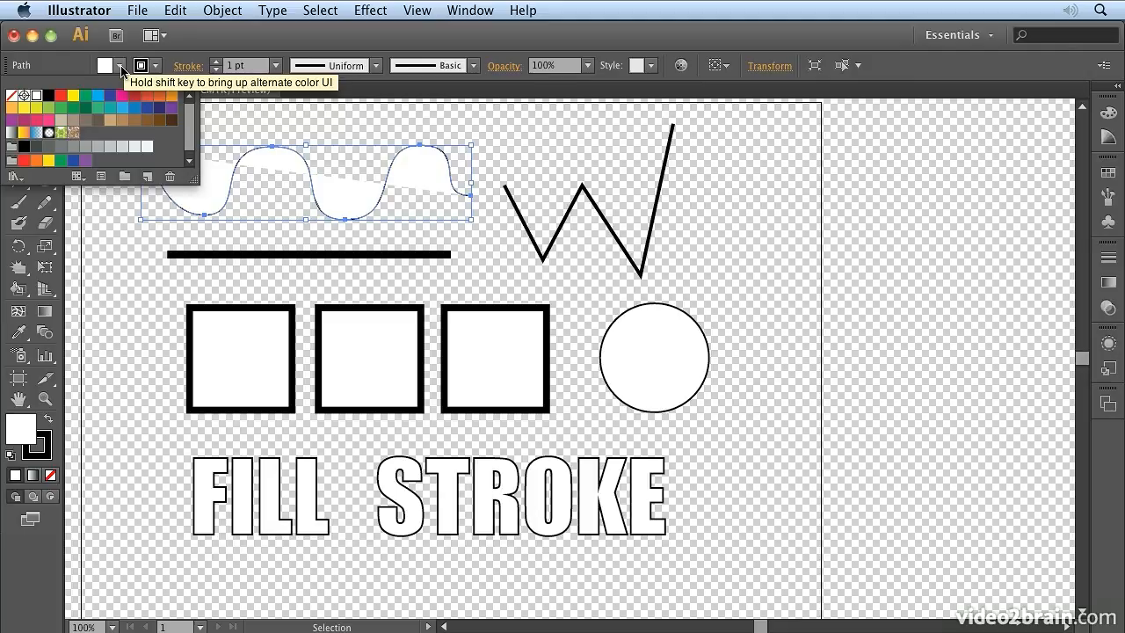
left_click(85, 96)
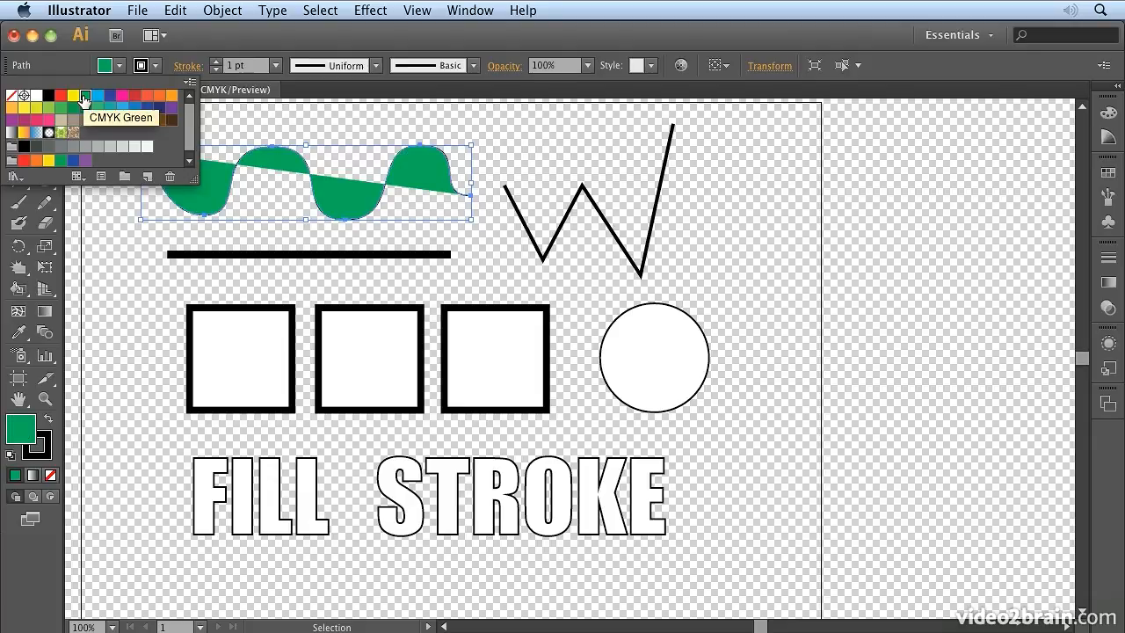
left_click(73, 62)
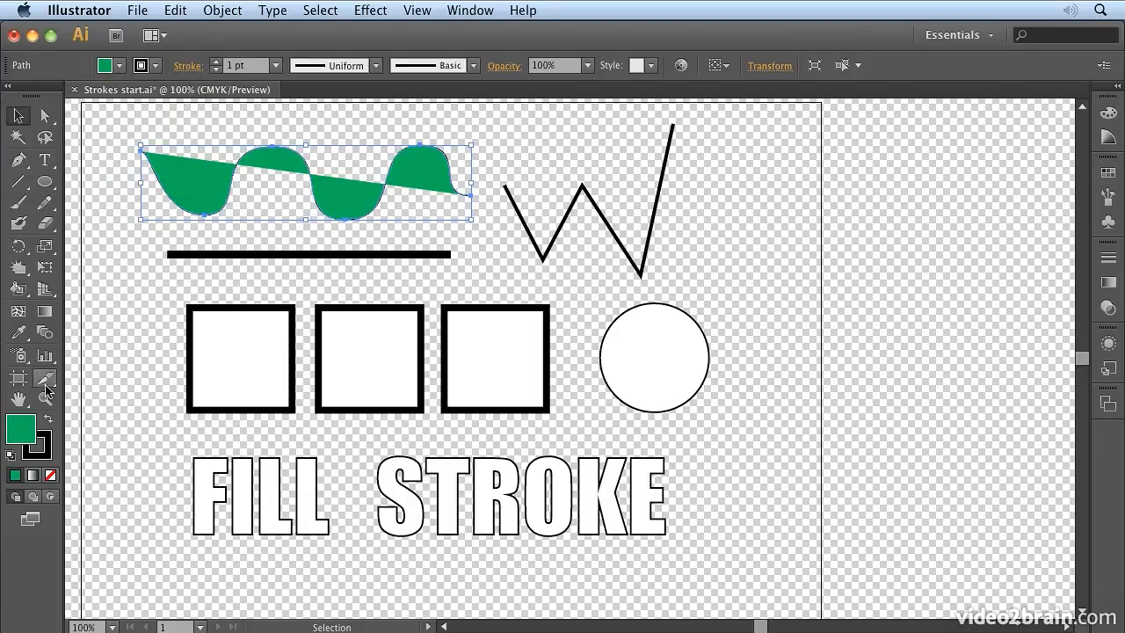
Change the wavy path's fill to blue 1245AD using the Color Picker.
double_click(26, 432)
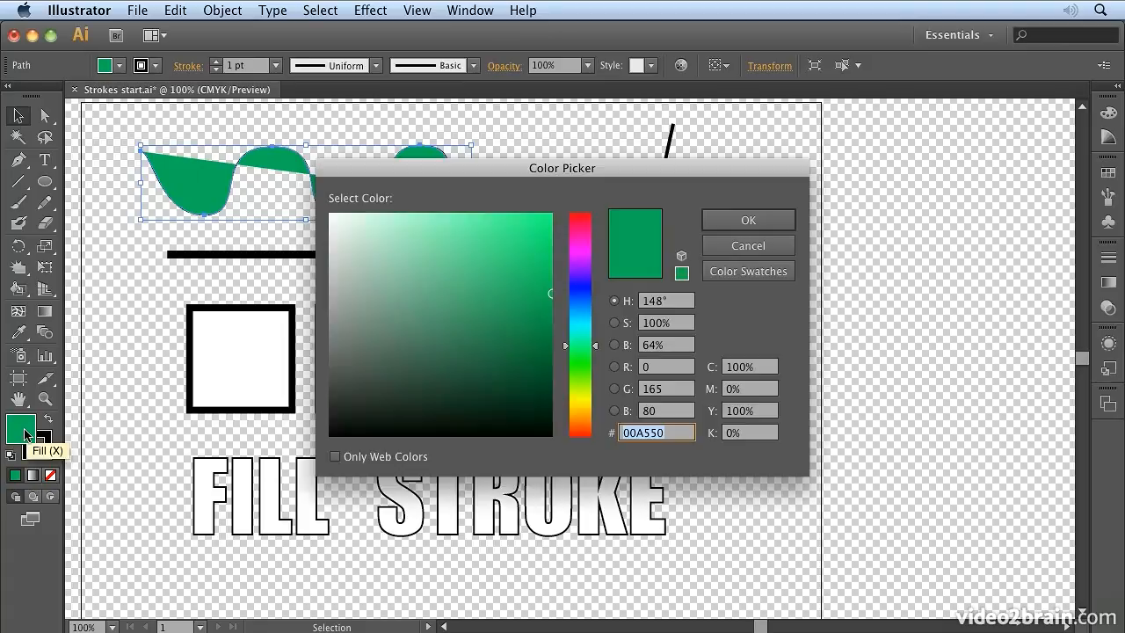
left_click_drag(591, 174, 728, 253)
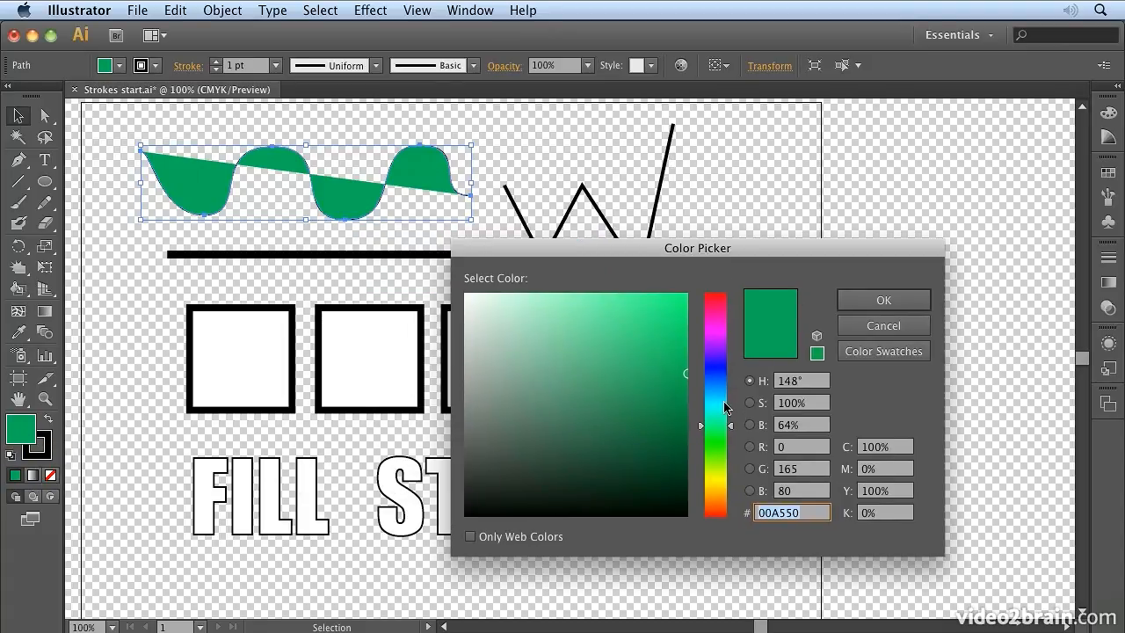
mouse_move(725, 427)
left_mouse_down()
mouse_move(720, 380)
mouse_move(659, 356)
mouse_move(670, 329)
mouse_move(665, 364)
left_mouse_up()
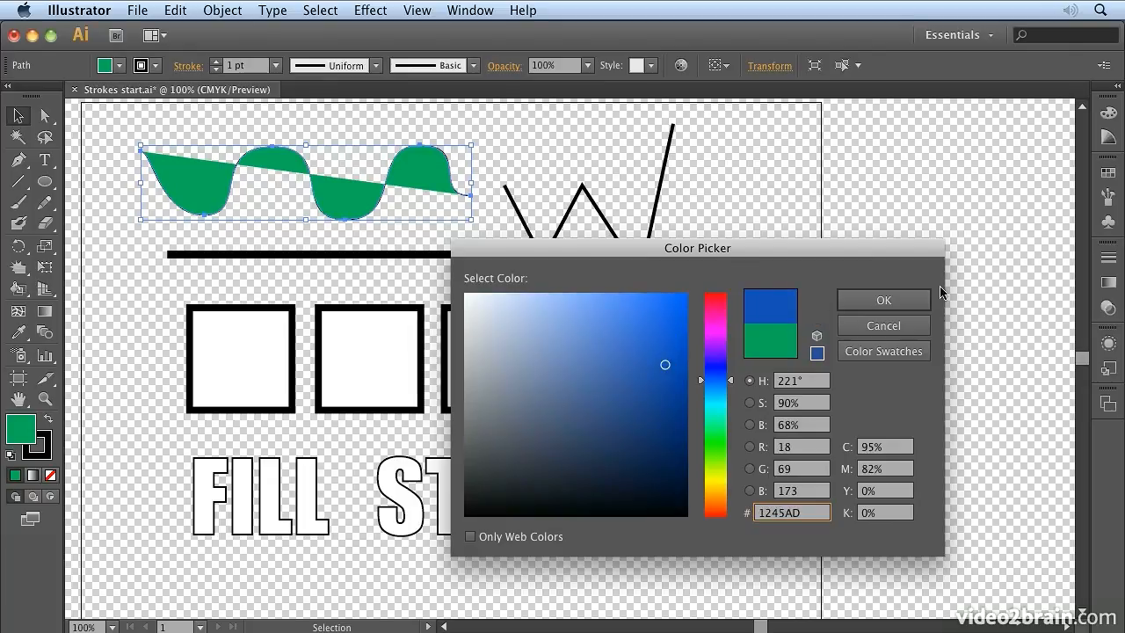
left_click(898, 298)
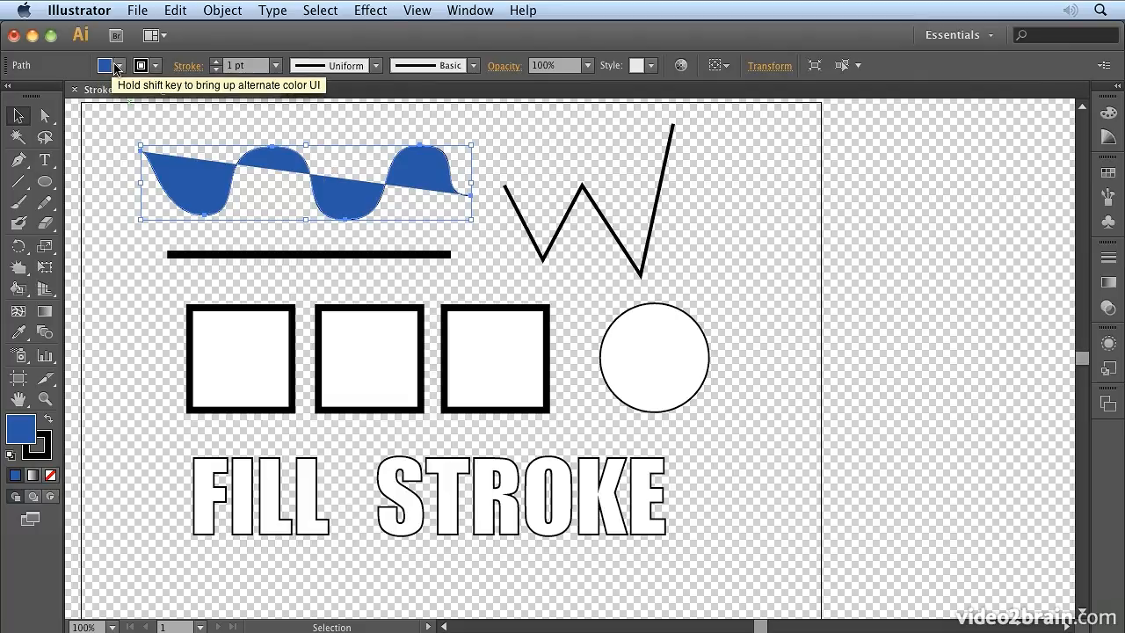
Fill the wavy path with CMYK Yellow and shift that fill to hue 97° and 41% saturation using HSB sliders.
left_click(120, 67)
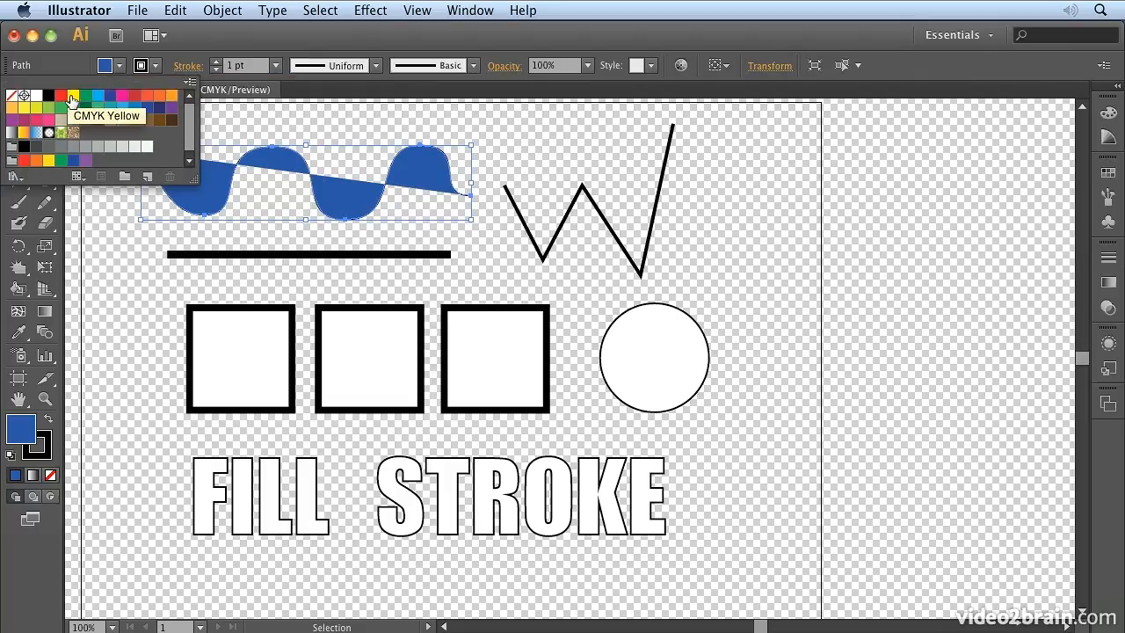
left_click(72, 95)
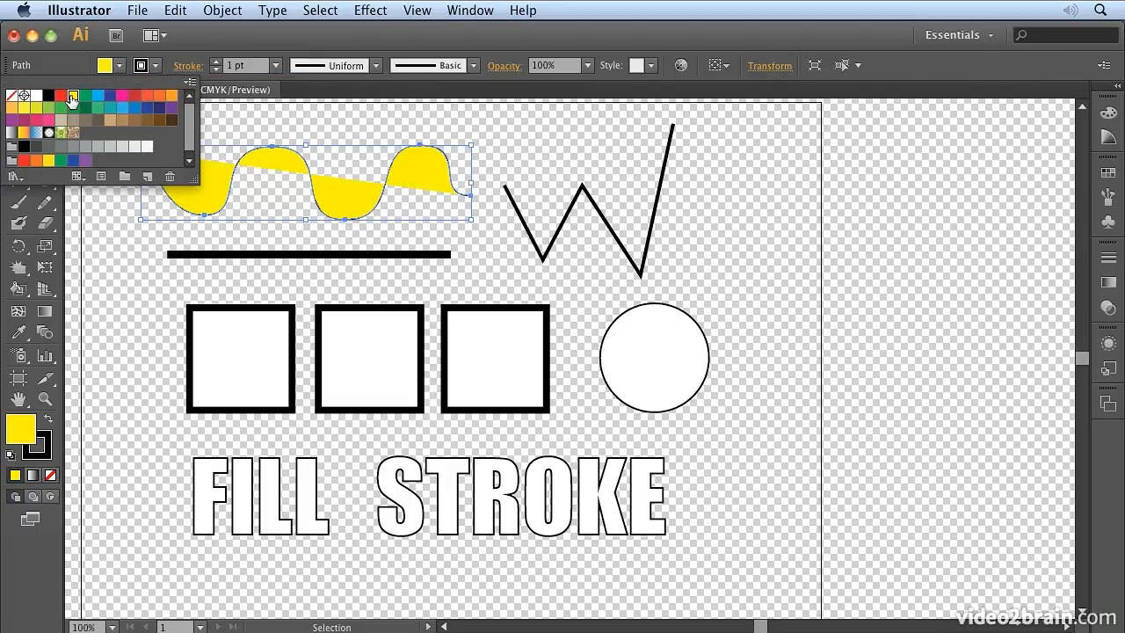
left_click(121, 68)
left_click(121, 68, "shift")
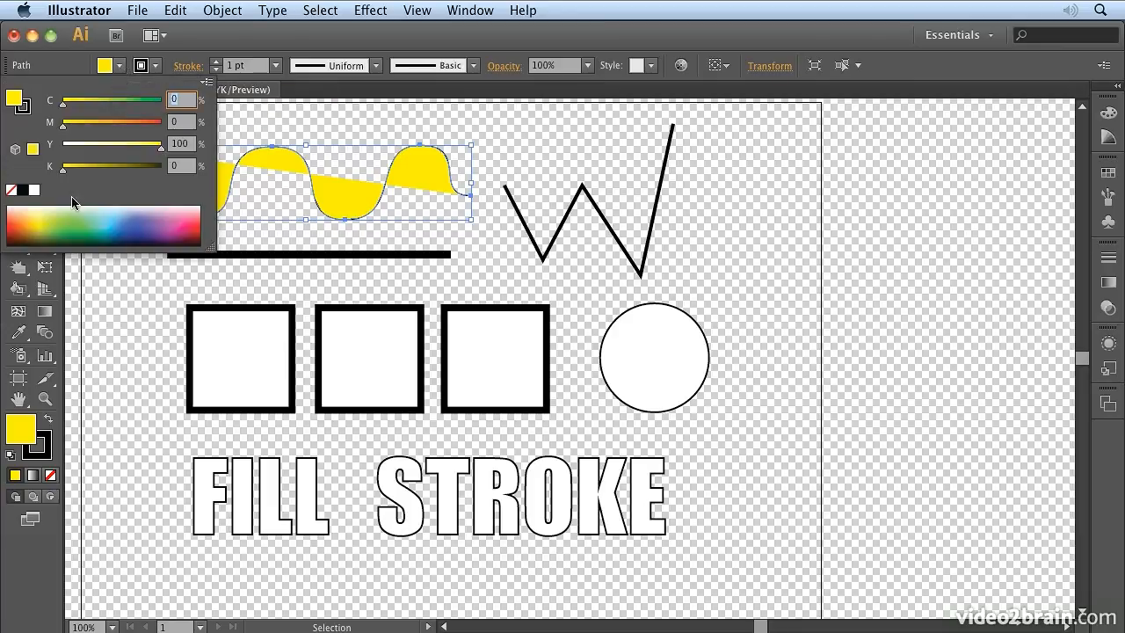
left_click(206, 84)
left_click(230, 128)
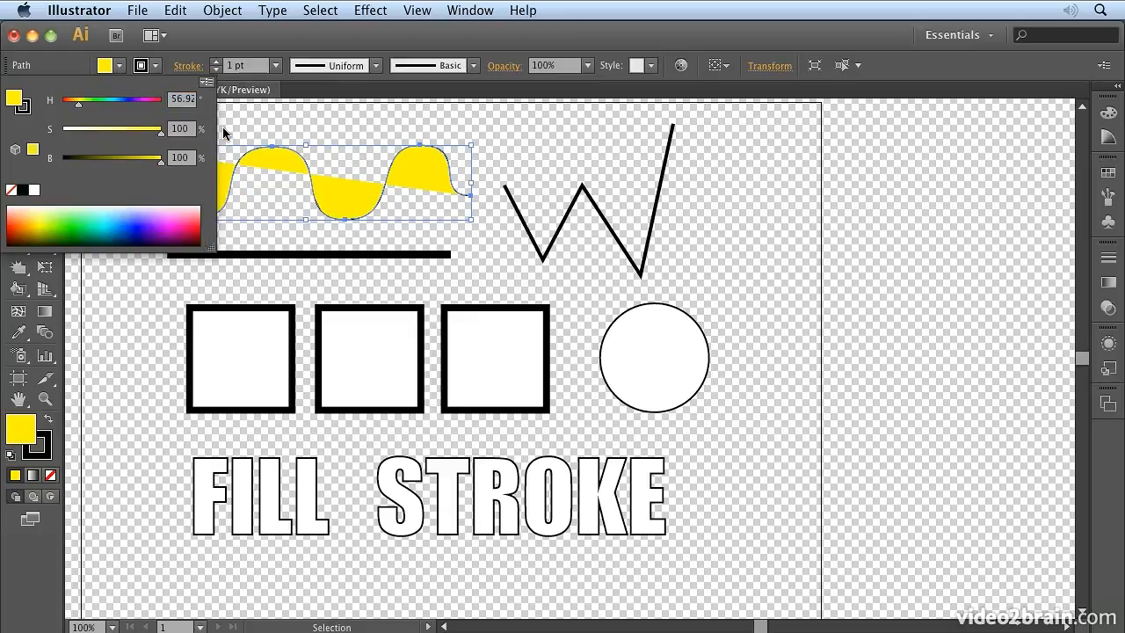
left_click_drag(155, 134, 88, 107)
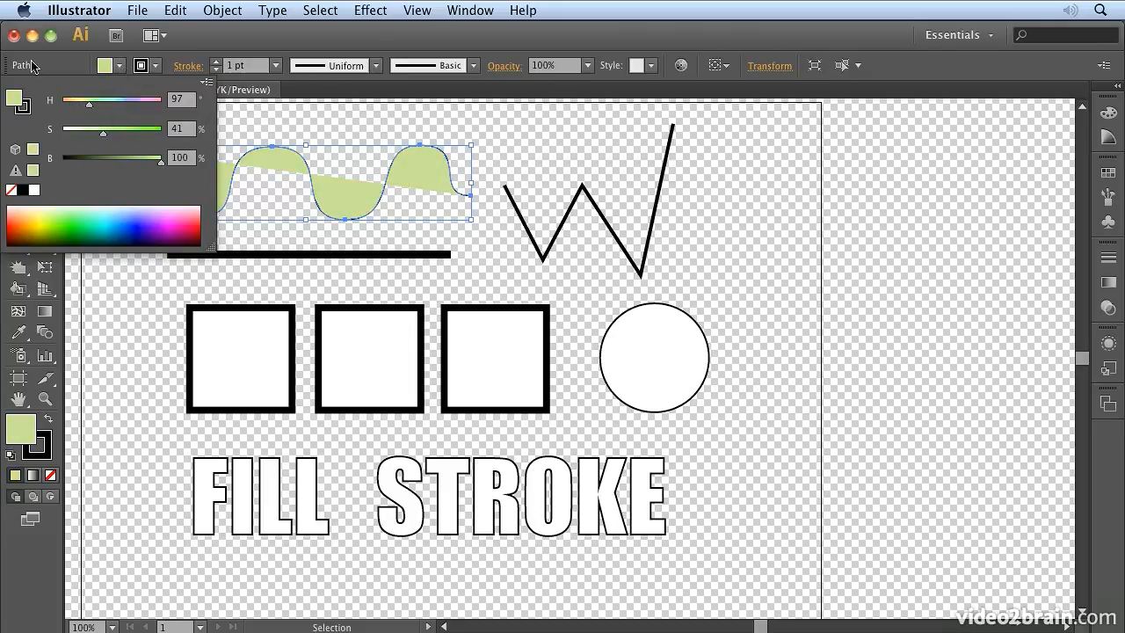
left_click(62, 72)
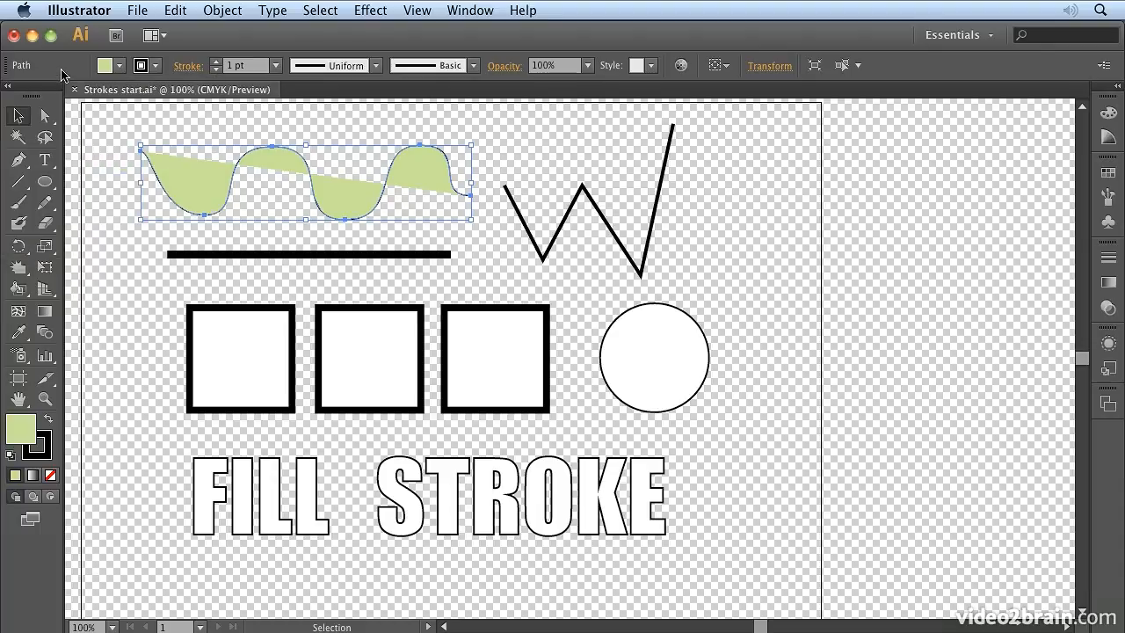
Give the wavy path an orange-red swatch as stroke colour and mute it by adjusting its HSB saturation and brightness.
left_click(156, 76)
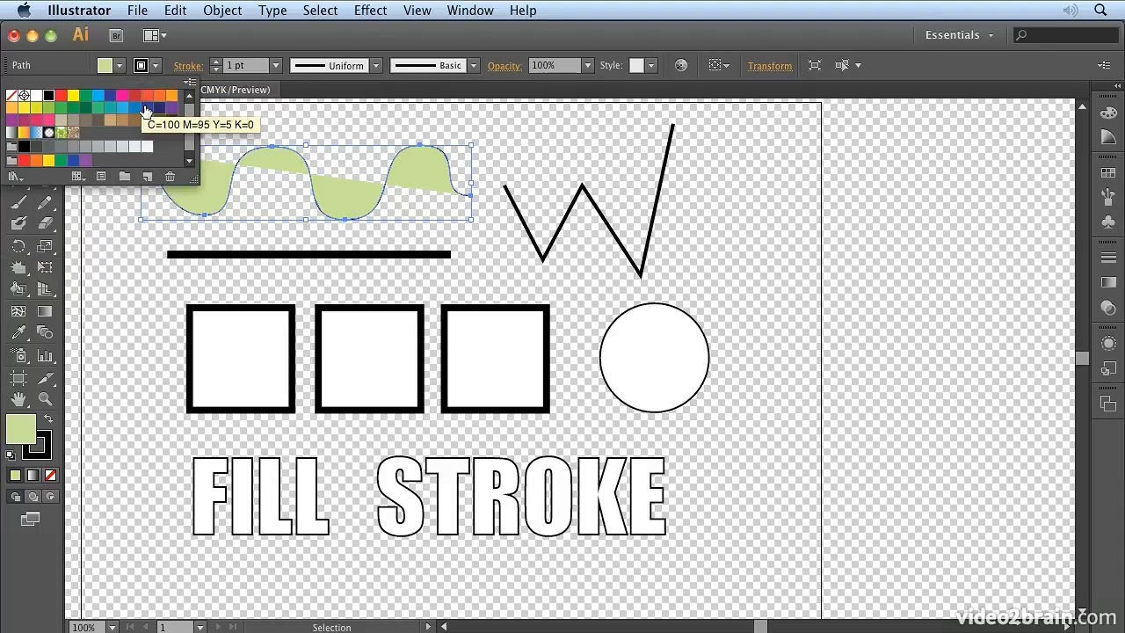
left_click(147, 99)
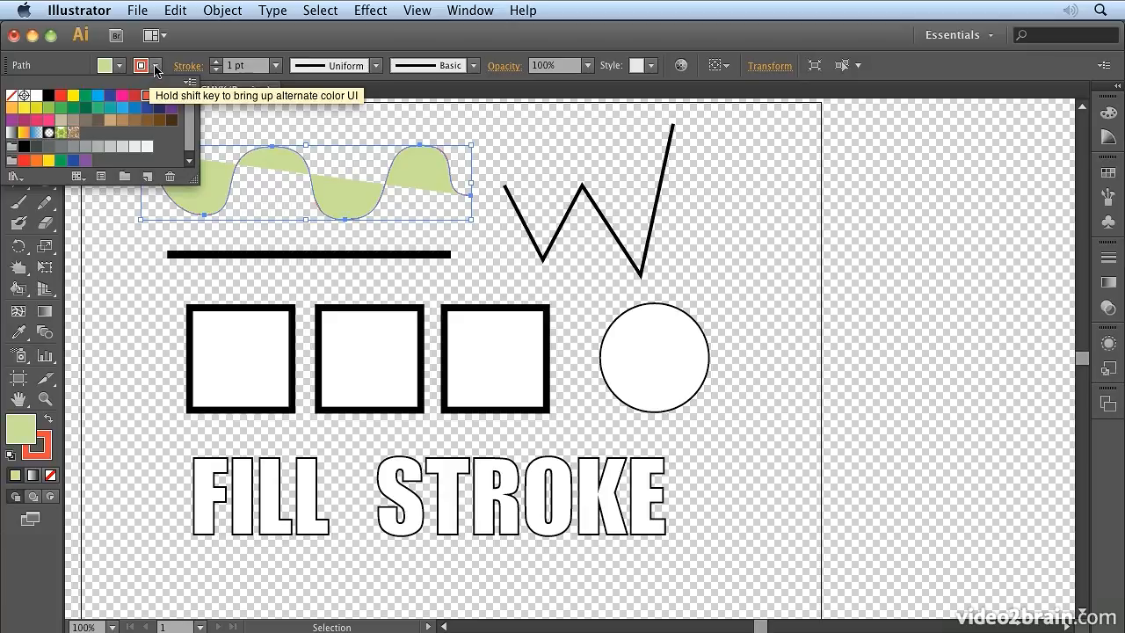
left_click(153, 67)
left_click(154, 66, "shift")
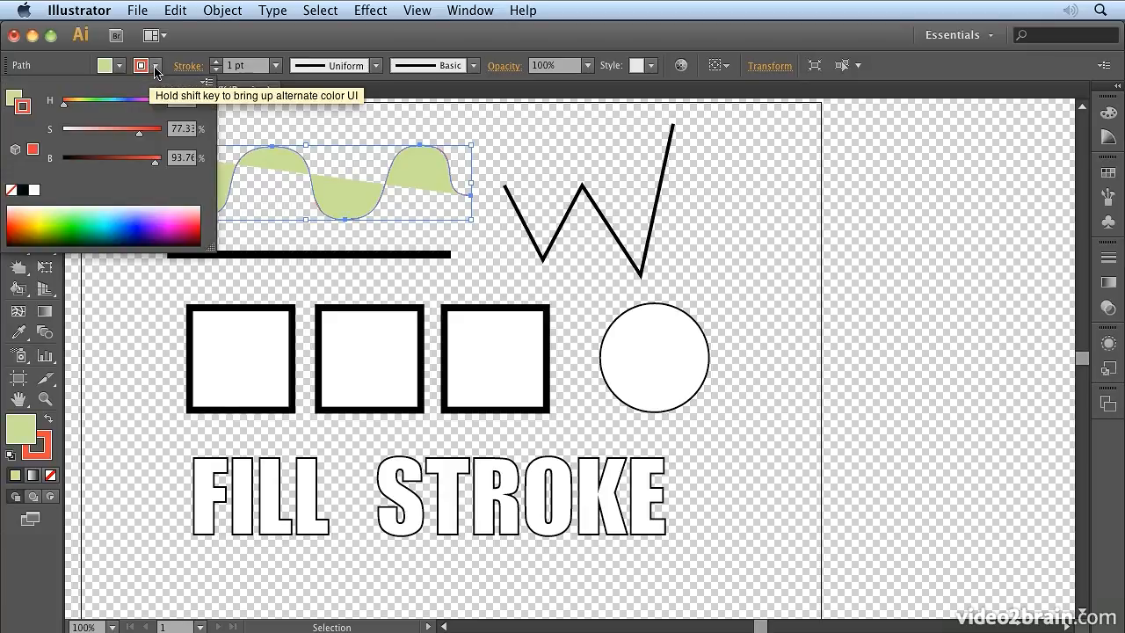
mouse_move(139, 131)
left_mouse_down()
mouse_move(120, 133)
mouse_move(130, 165)
left_mouse_up()
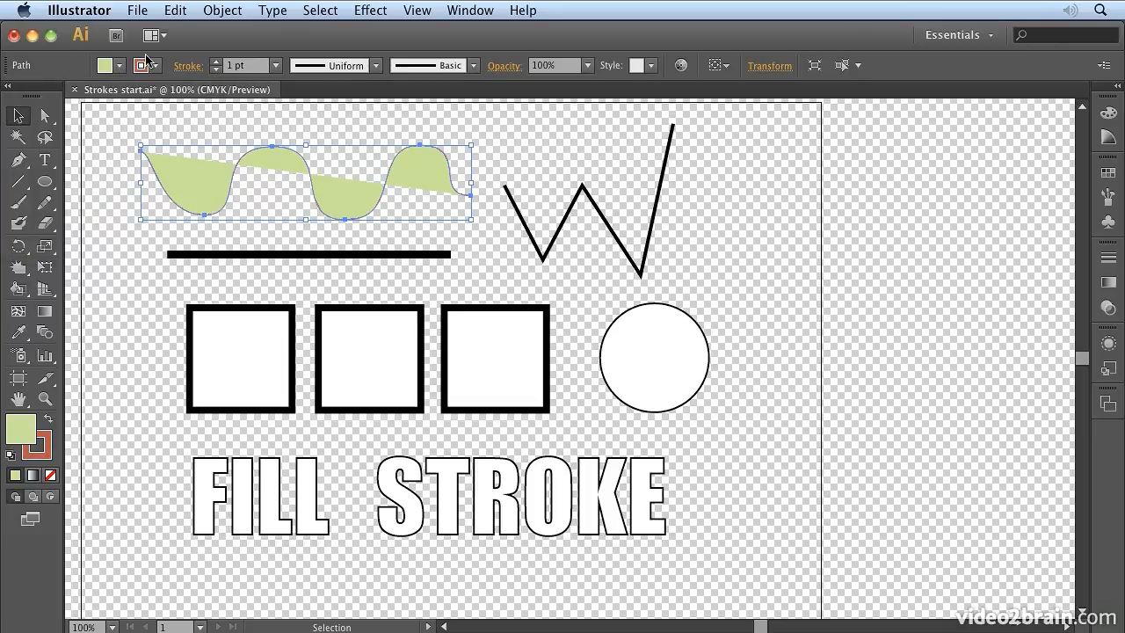
left_click(77, 67)
Increase the wavy path's stroke weight in single-point increments to 7 pt.
left_click(216, 62)
left_click(215, 61)
left_click(215, 62)
left_click(217, 62)
left_click(216, 61)
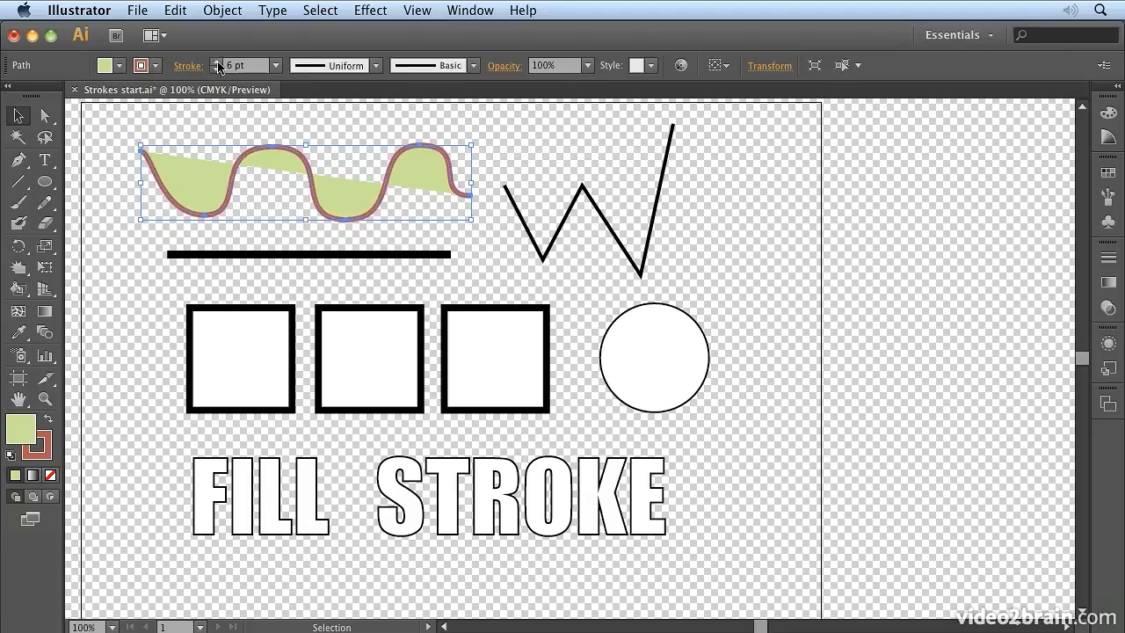
left_click(217, 61)
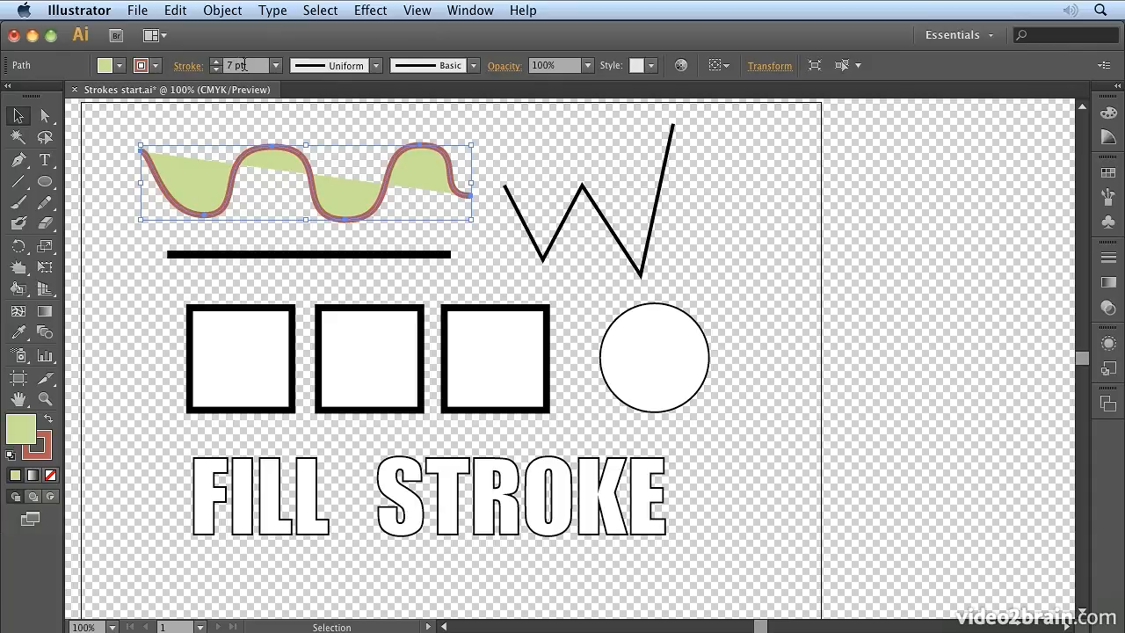
Increase the wavy path's stroke weight to 12 pt in one-point increments and enlarge it to 20 pt.
left_click(251, 68)
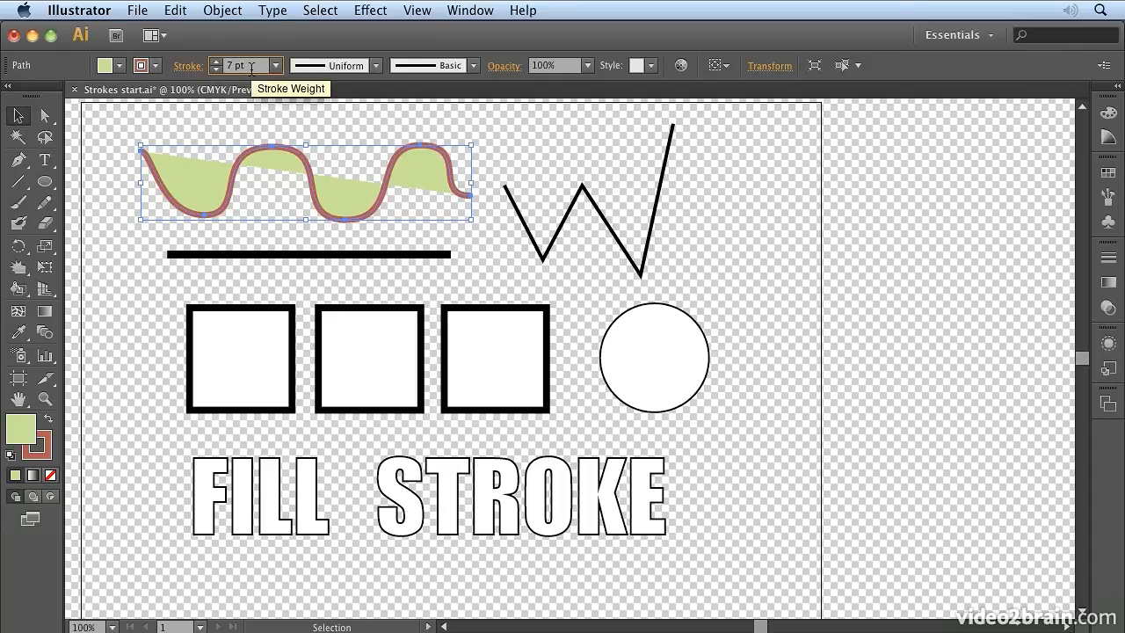
key("Up")
key("Up")
key("Up")
key("Up")
key("Up")
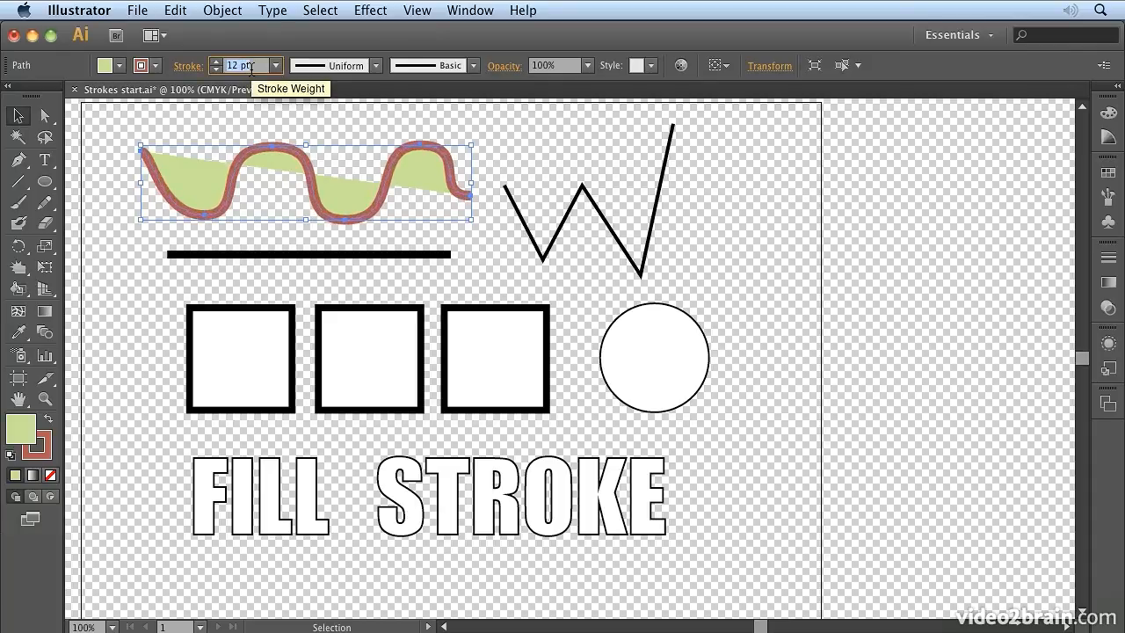
key("Down")
key("Return")
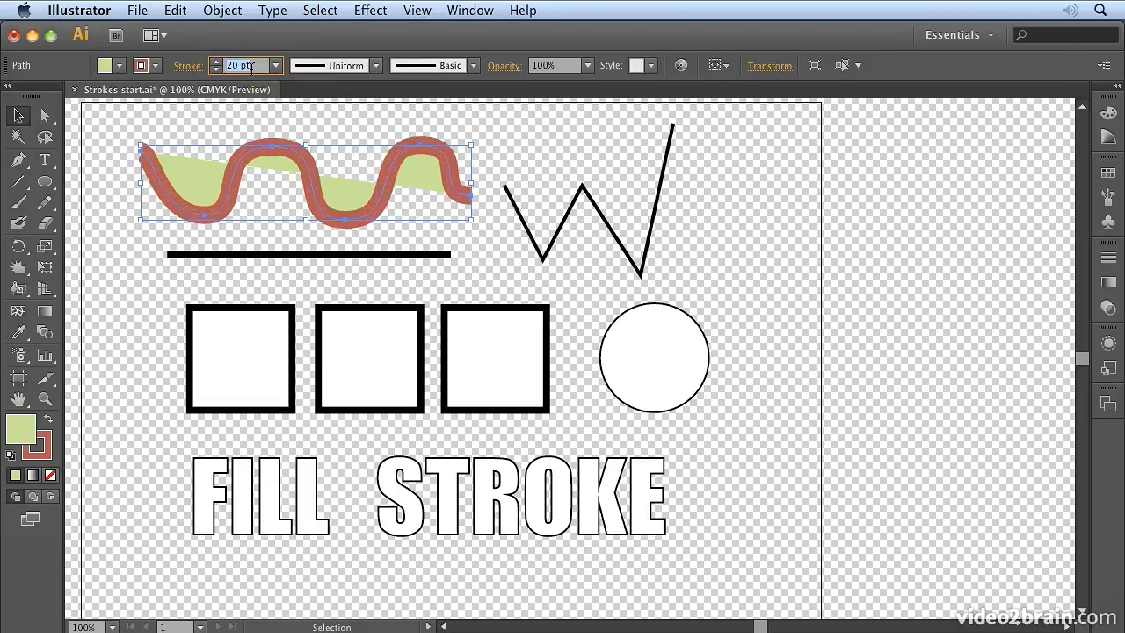
Set the wavy path's stroke weight to 10 pt, try 9.9 pt, and return it to 10 pt.
type("10")
key("Return")
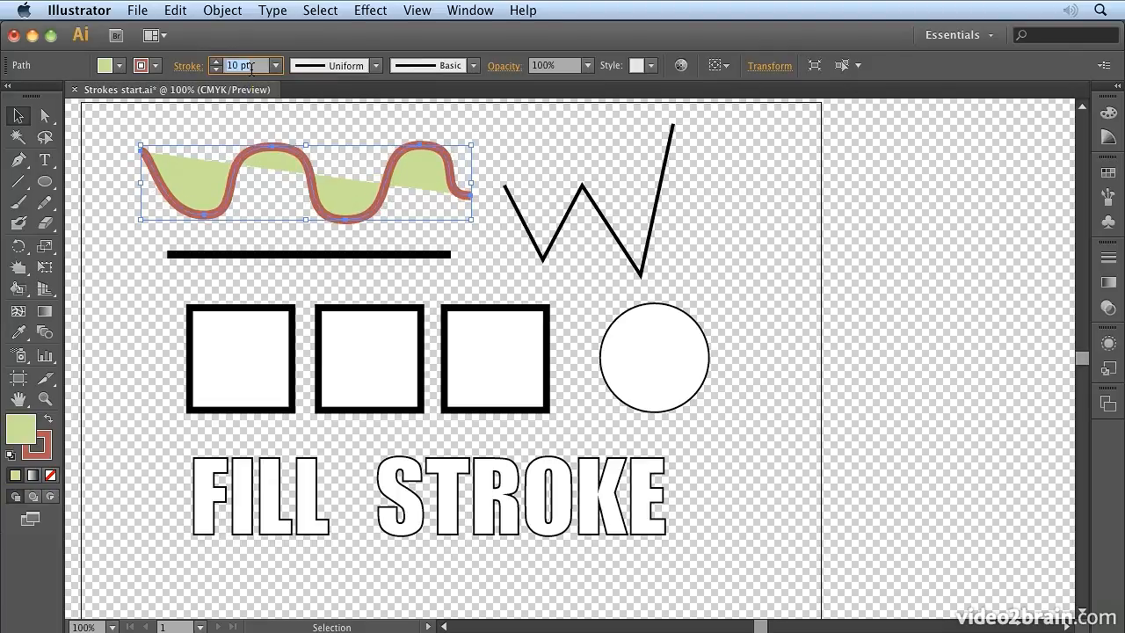
type("9.9")
key("Return")
type("10")
key("Return")
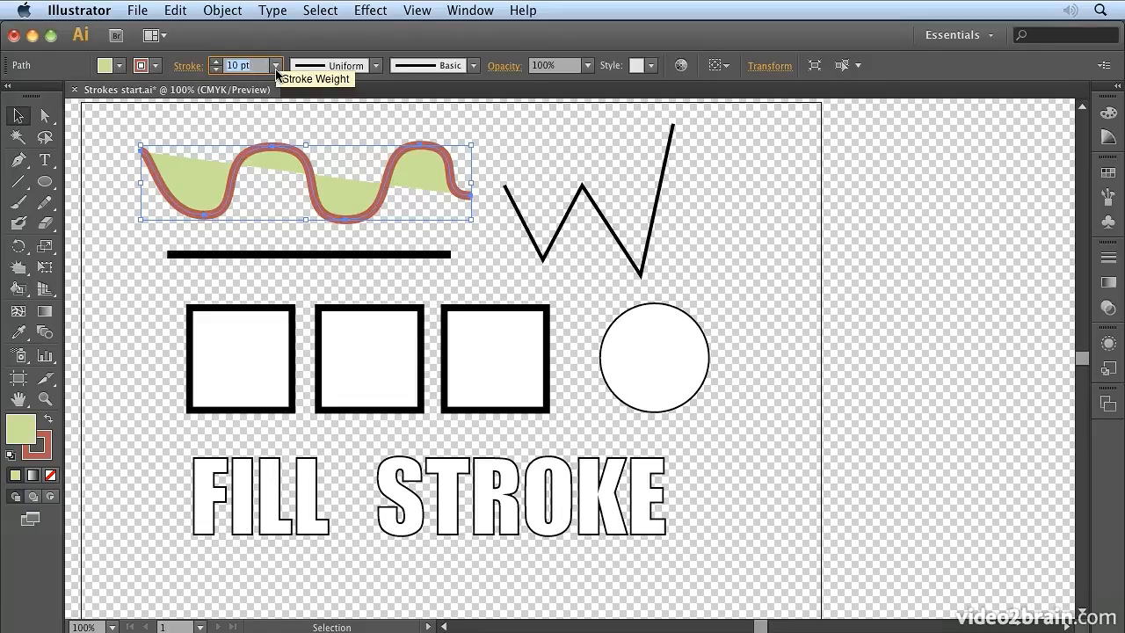
left_click(277, 68)
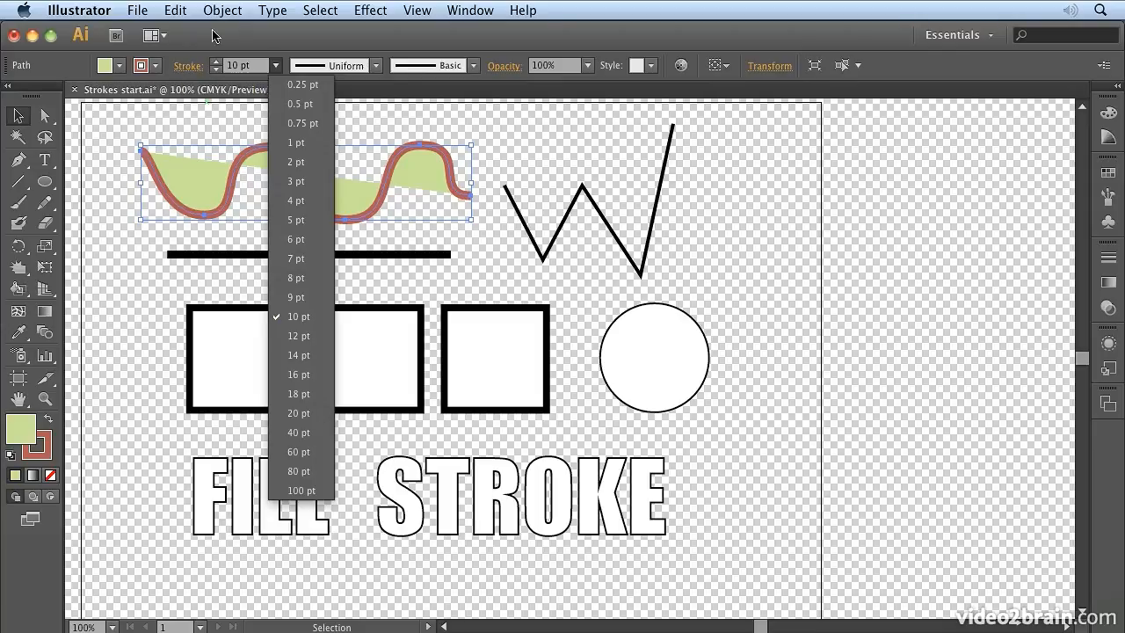
left_click(311, 45)
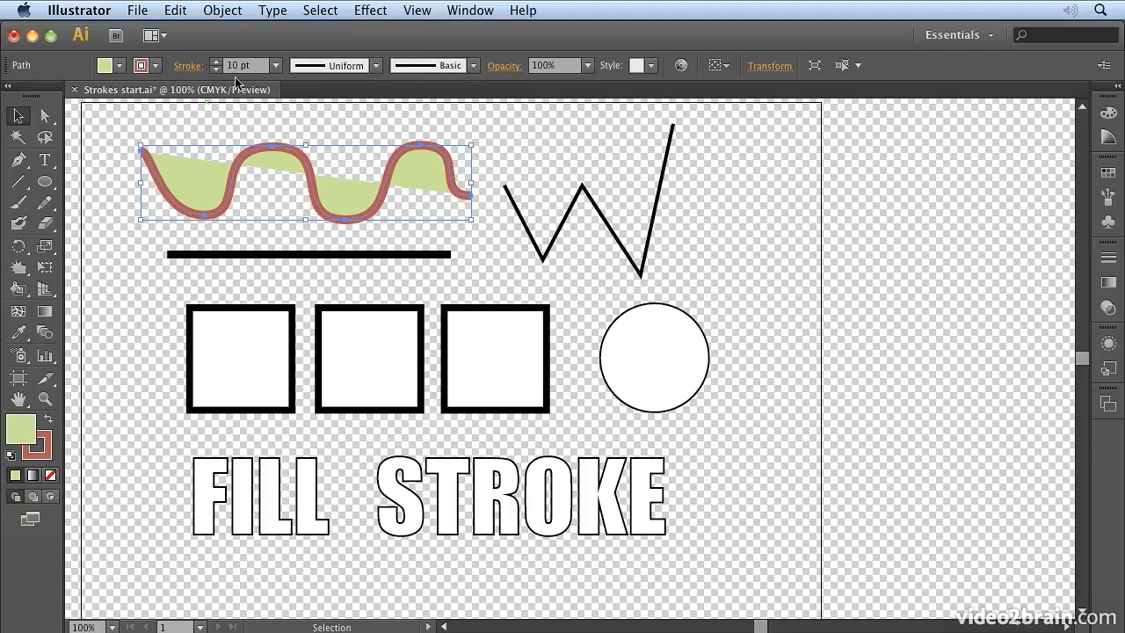
Apply the elliptical variable width profile to the wavy path's stroke and switch it to Width Profile 2.
left_click(377, 66)
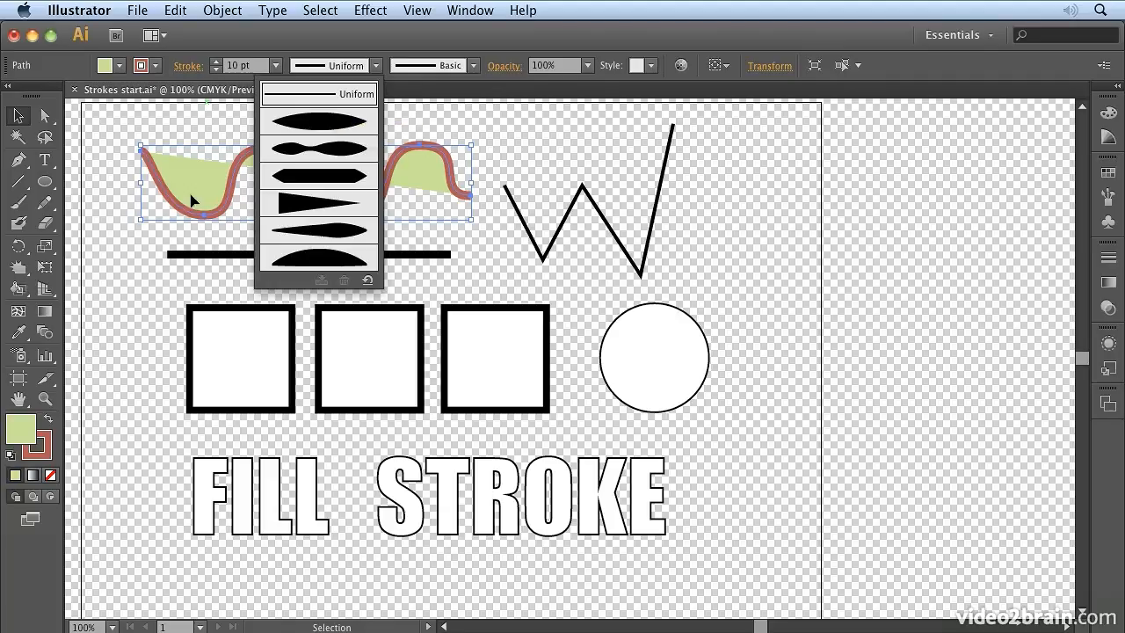
left_click(339, 121)
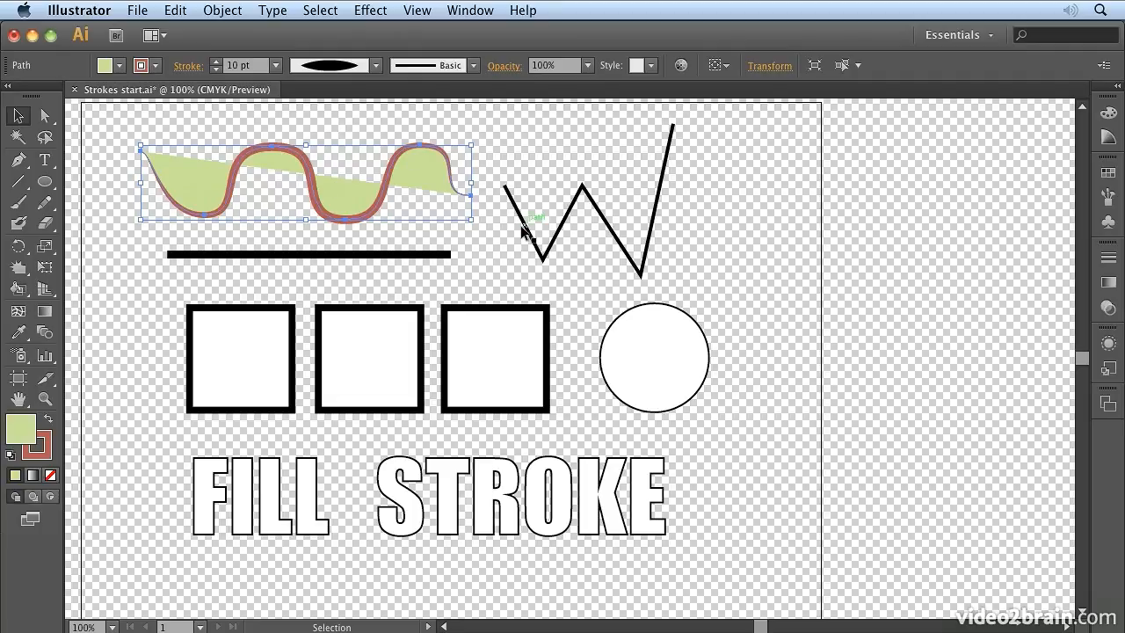
left_click(376, 66)
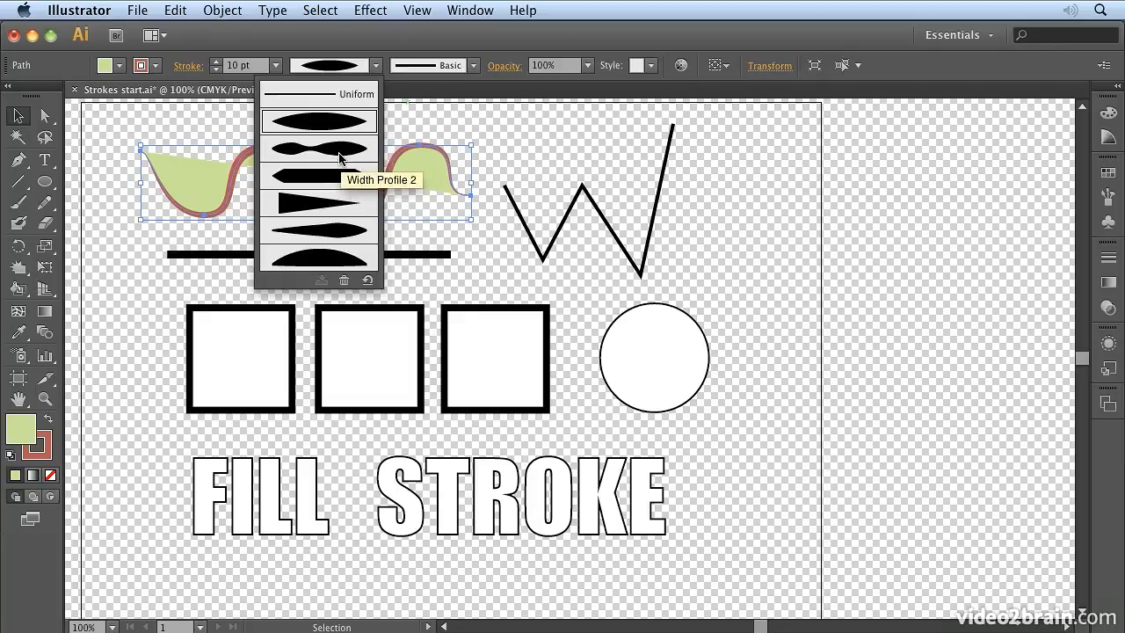
left_click(338, 151)
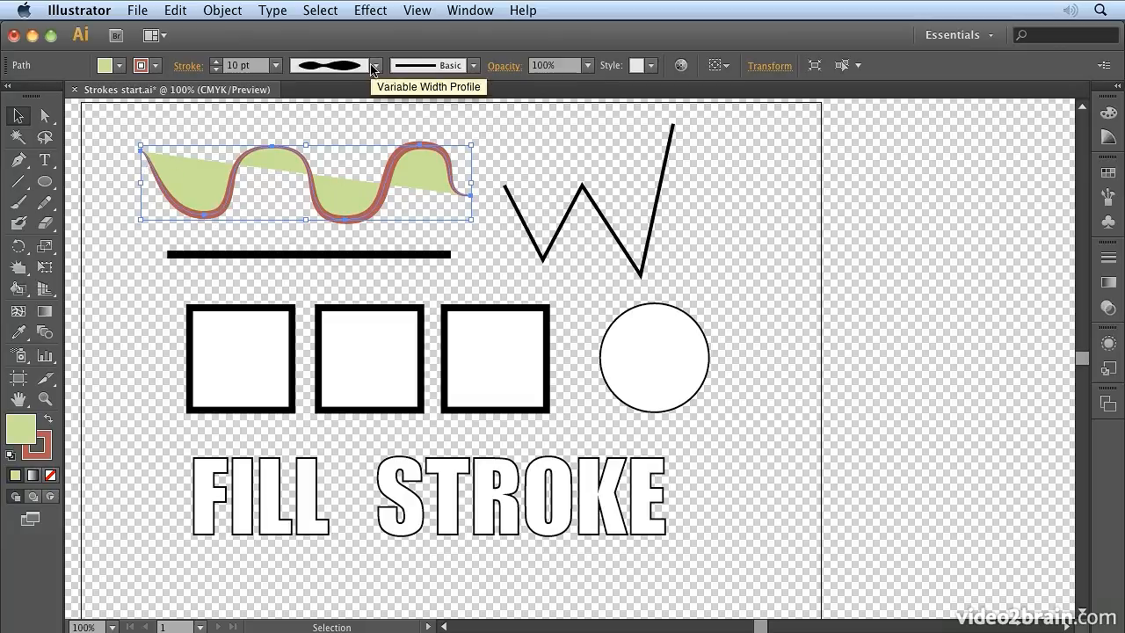
Apply the Charcoal - Feather brush definition to the wavy path's stroke.
left_click(475, 66)
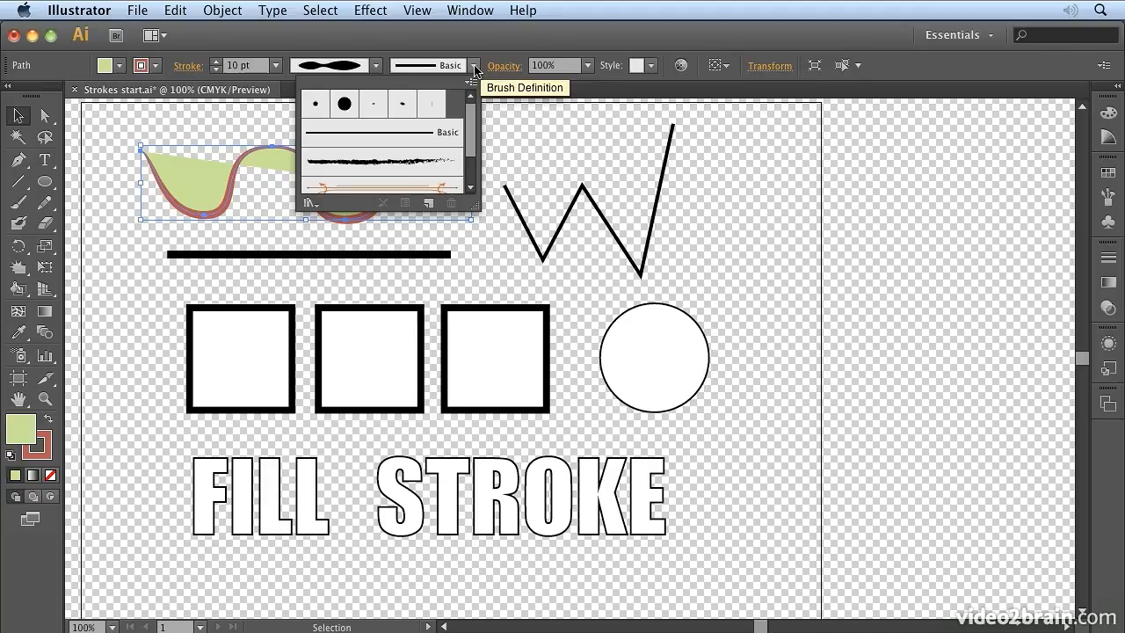
left_click(389, 188)
left_click(395, 161)
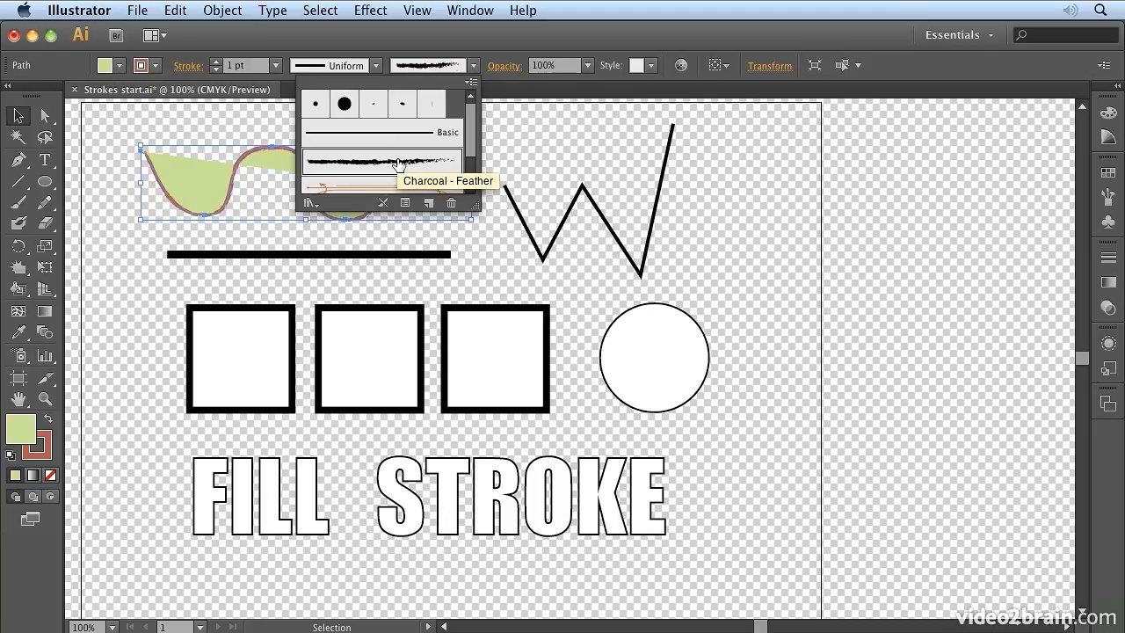
mouse_move(467, 151)
left_mouse_down()
mouse_move(471, 178)
mouse_move(483, 95)
left_mouse_up()
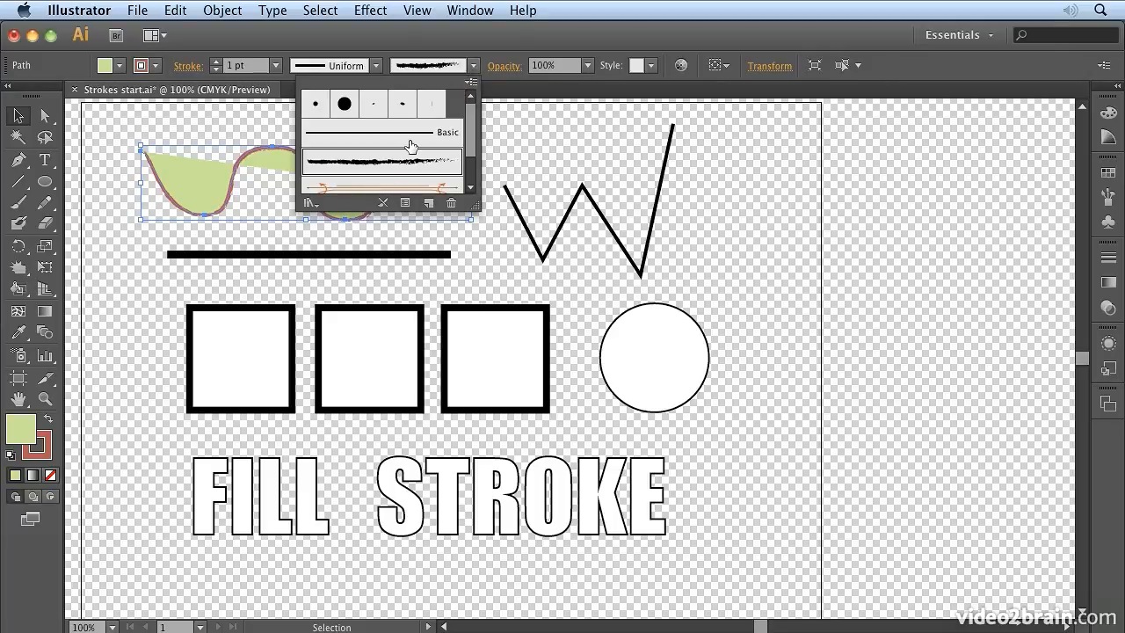
Review the brush options and apply the 5 pt. Round brush definition to the wavy path's stroke.
left_click(470, 82)
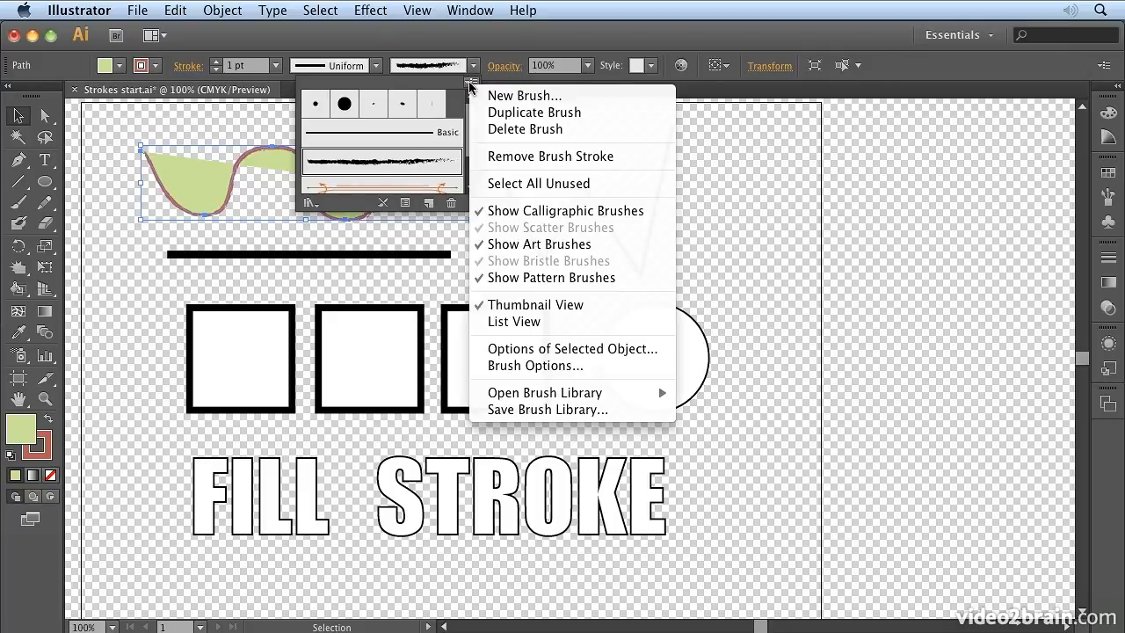
mouse_move(544, 400)
left_click(317, 109)
left_click(317, 109)
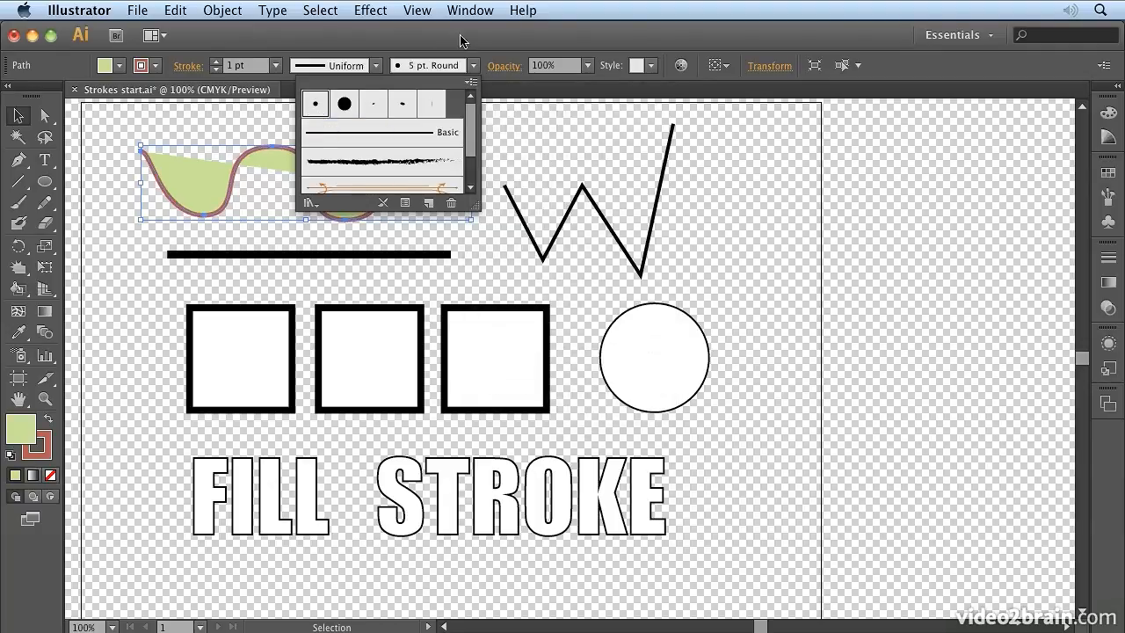
Examine the wavy path's transparency settings and the available blending modes.
left_click(587, 66)
left_click(506, 67)
left_click(506, 66)
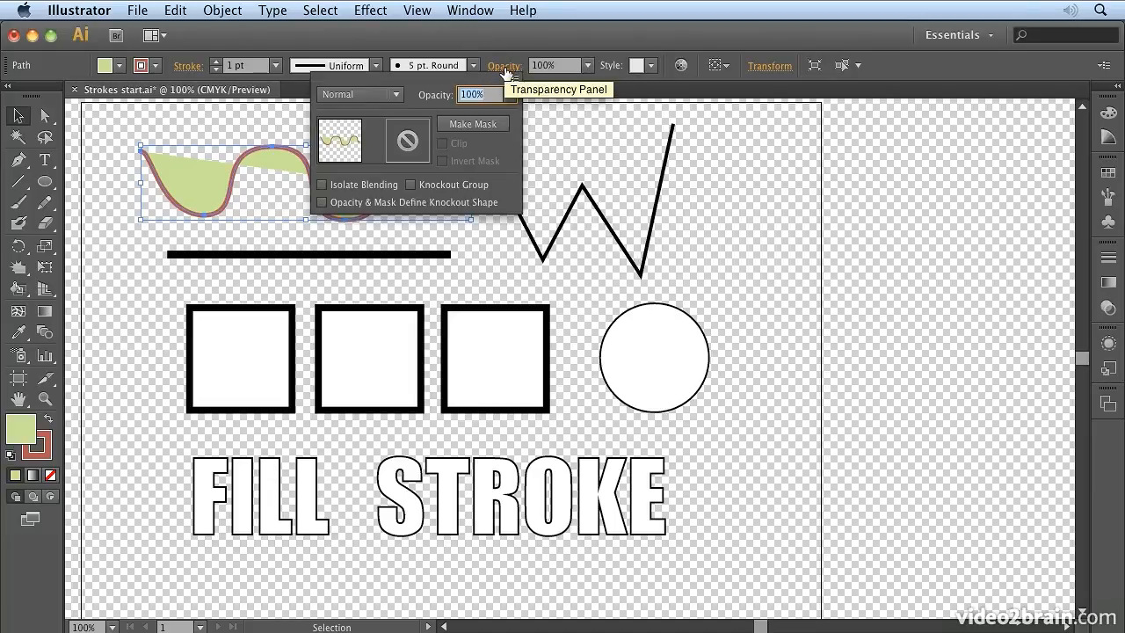
left_click(394, 93)
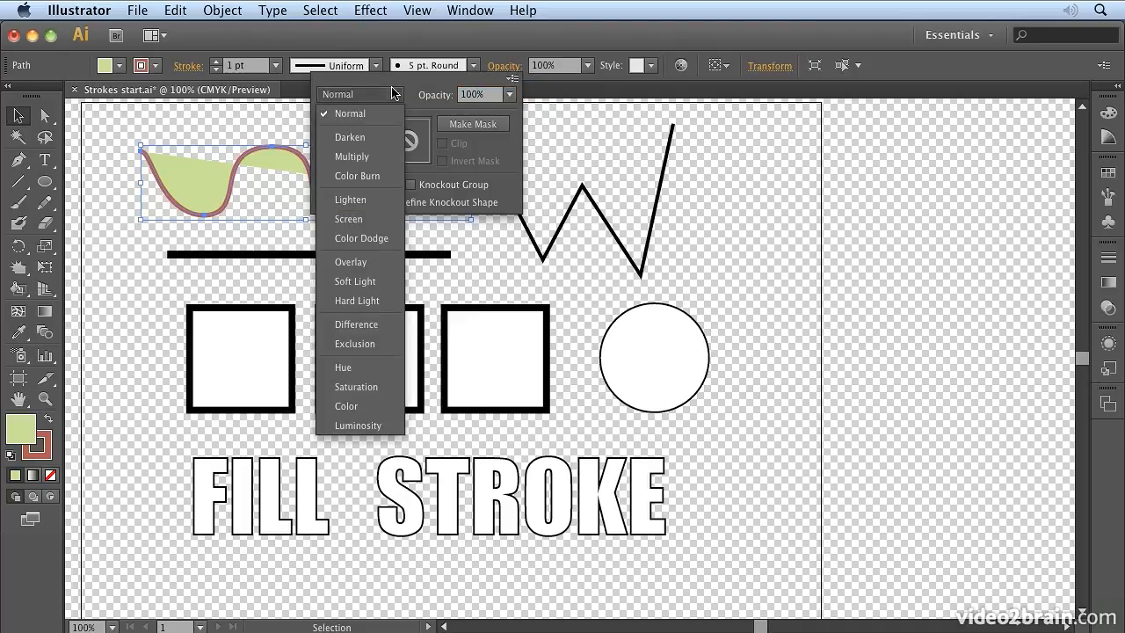
left_click(395, 100)
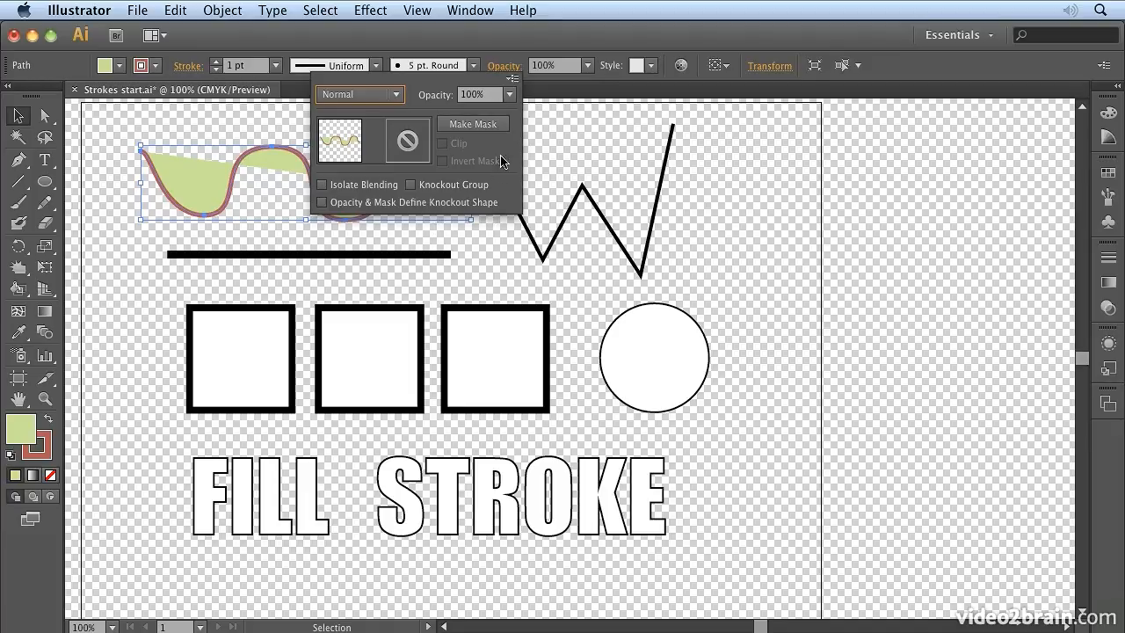
left_click(504, 69)
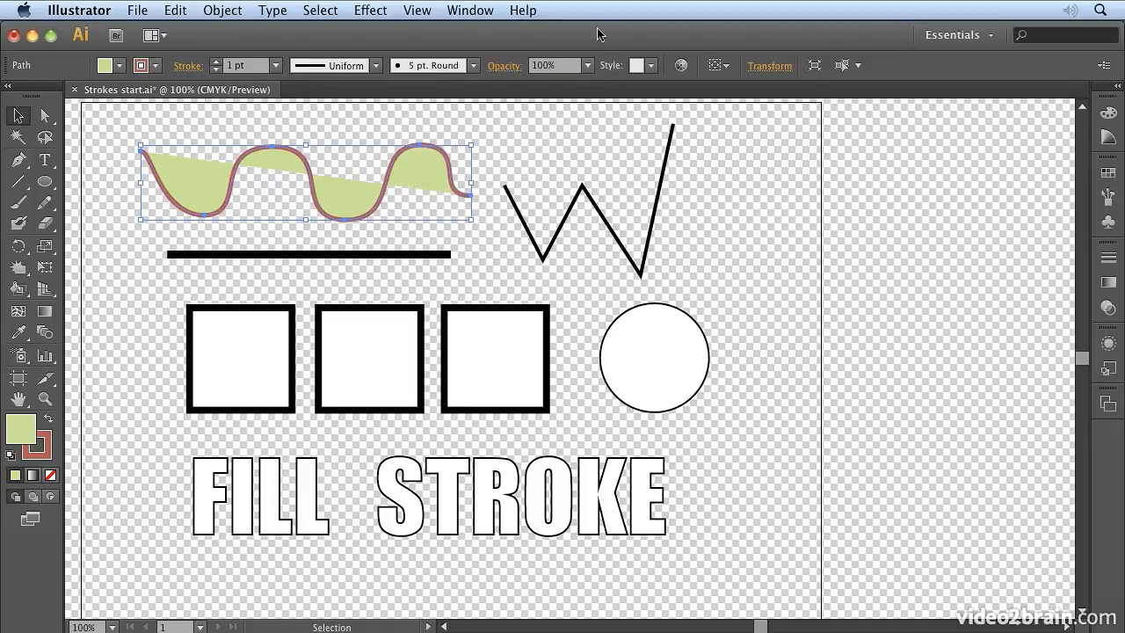
Look over the available graphic styles and the wavy path's transform settings.
left_click(652, 67)
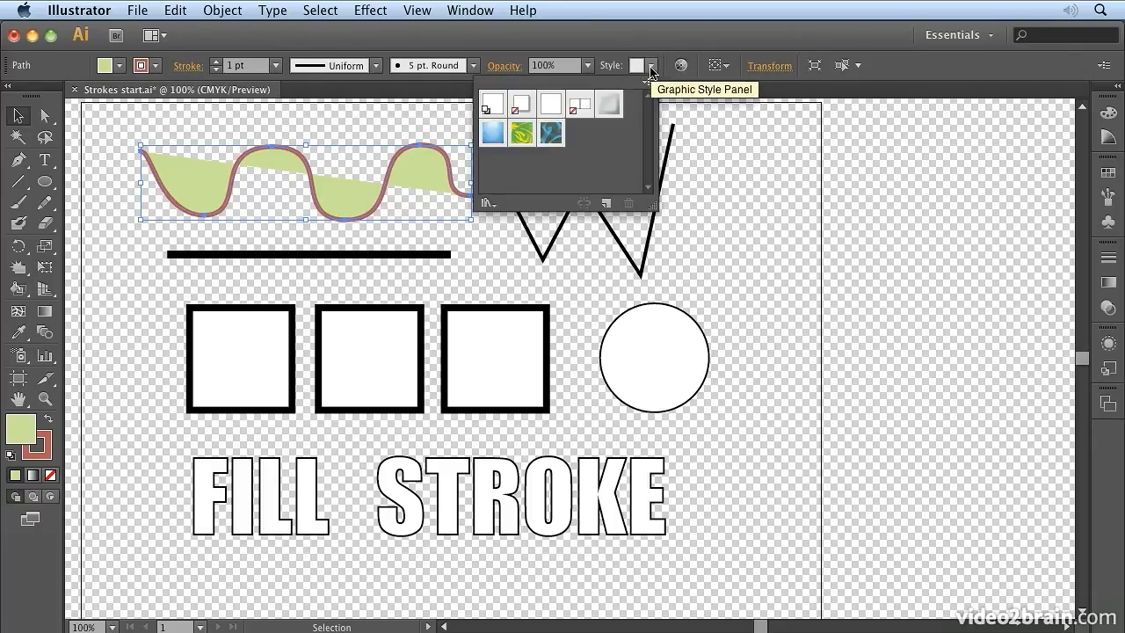
left_click(651, 68)
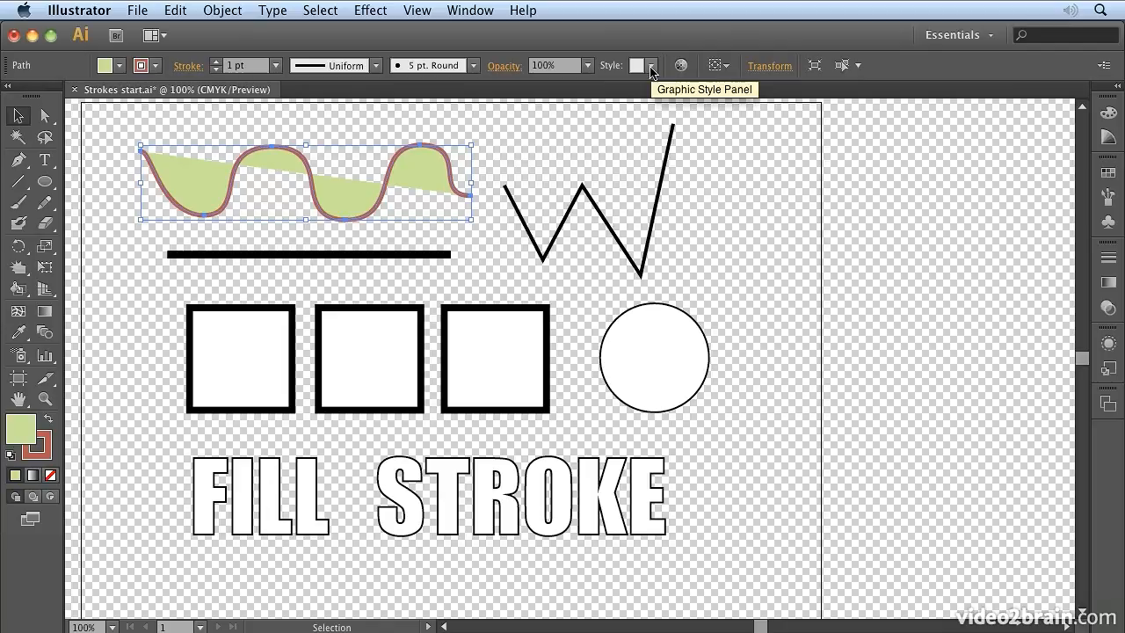
left_click(756, 69)
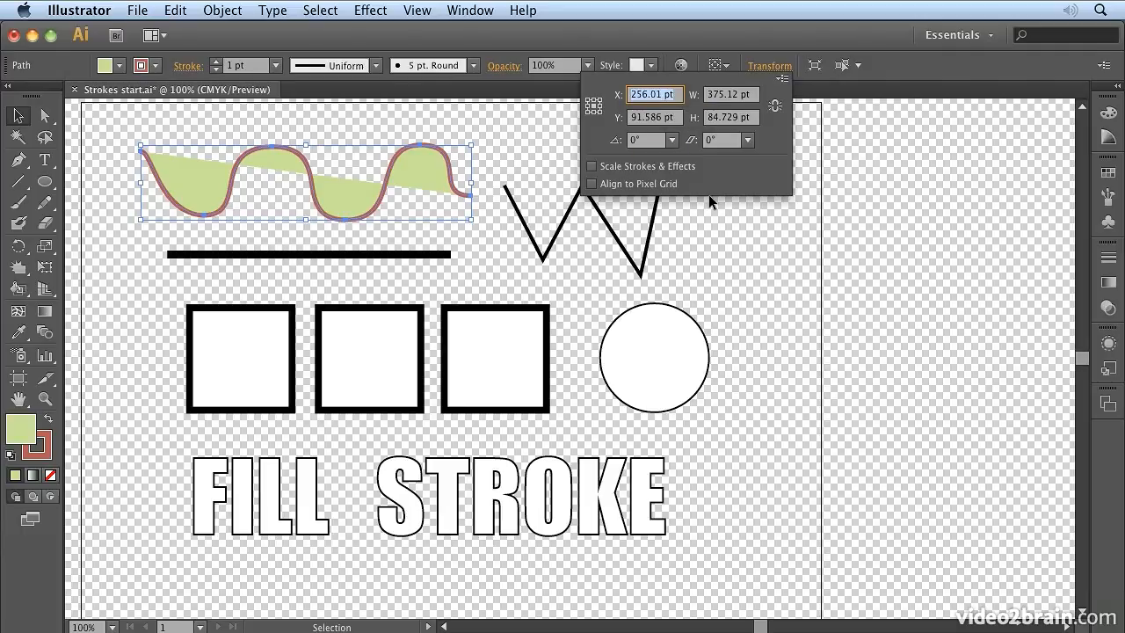
Enlarge the wavy path proportionally without scaling its stroke, and shrink it back to about 381 by 86 pt.
left_click(469, 222)
left_click_drag(469, 222, 721, 423)
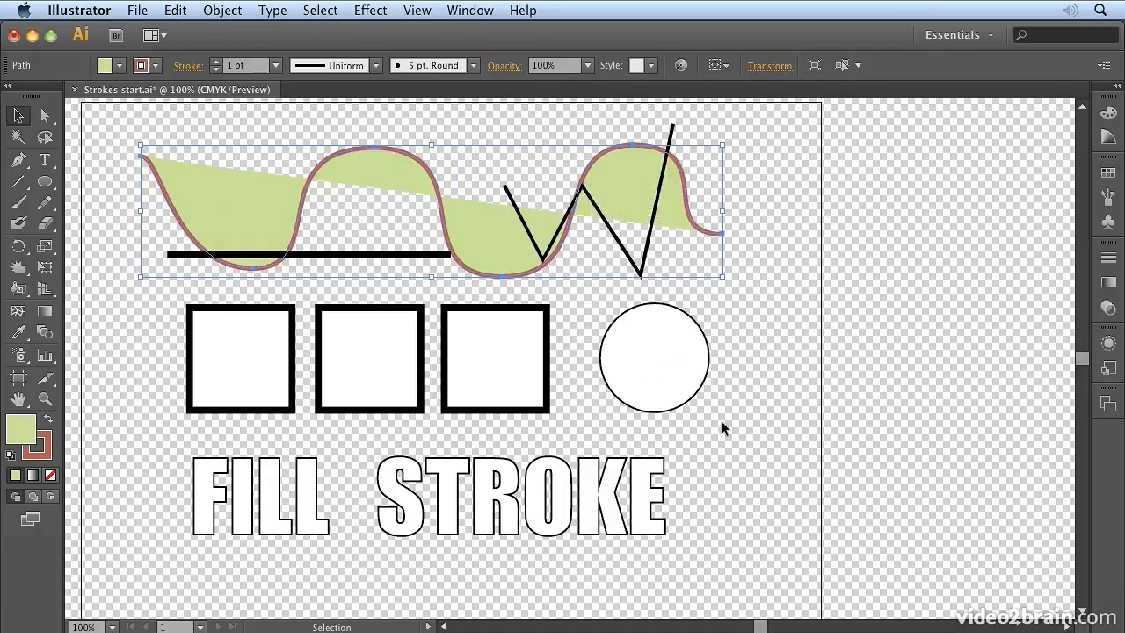
left_click_drag(721, 278, 742, 406)
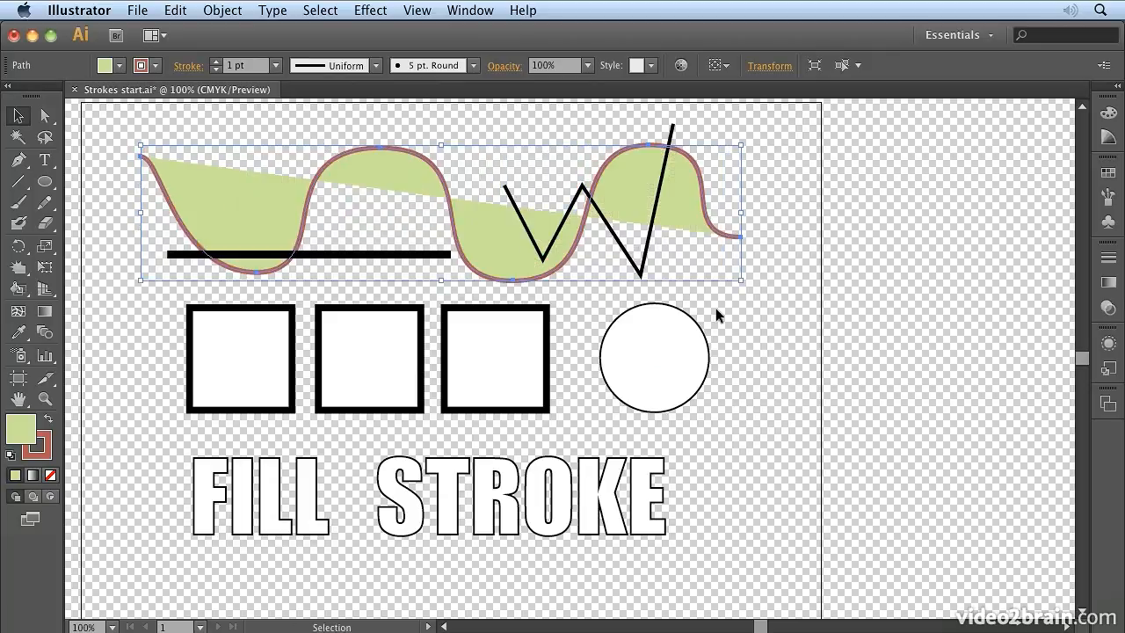
left_click_drag(741, 281, 477, 219)
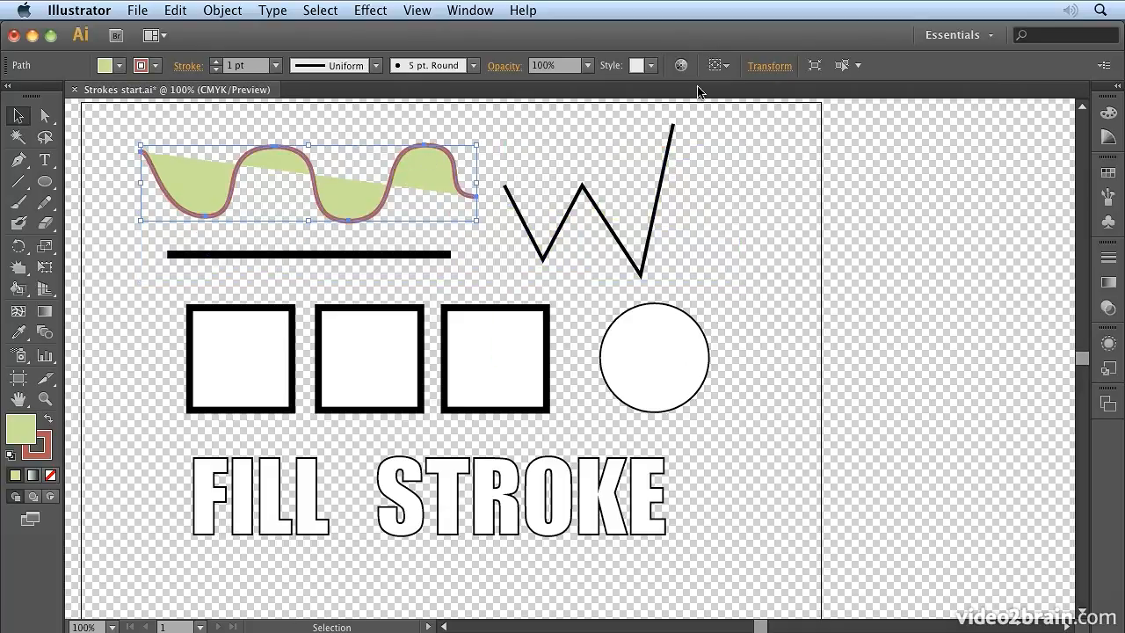
Enable Scale Strokes & Effects for transforming the wavy path.
left_click(724, 65)
left_click(755, 70)
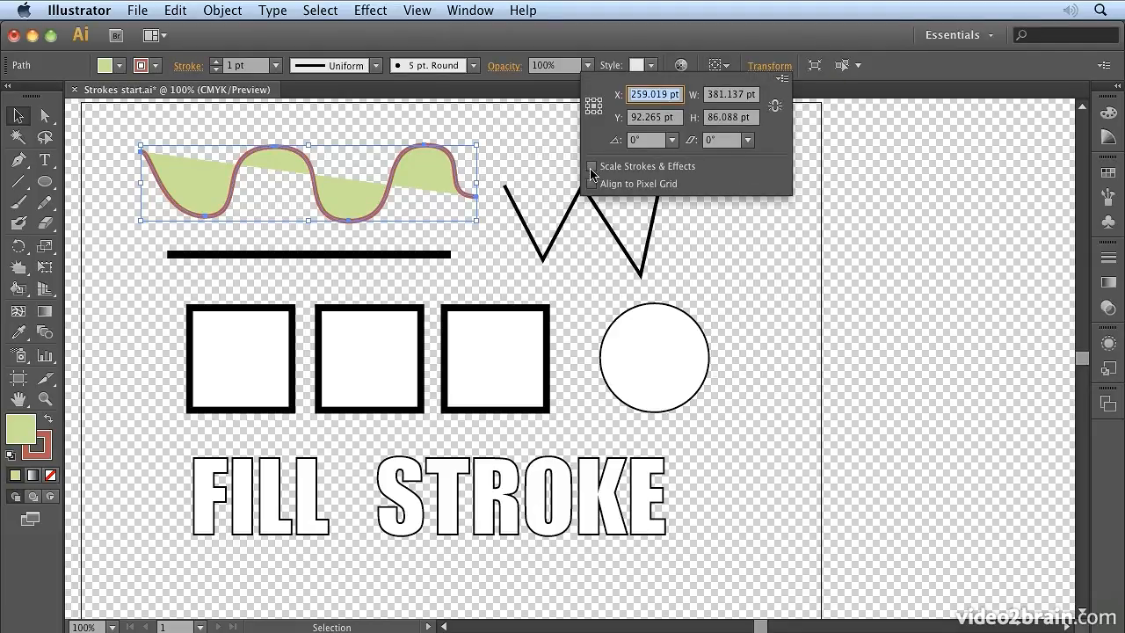
left_click(591, 166)
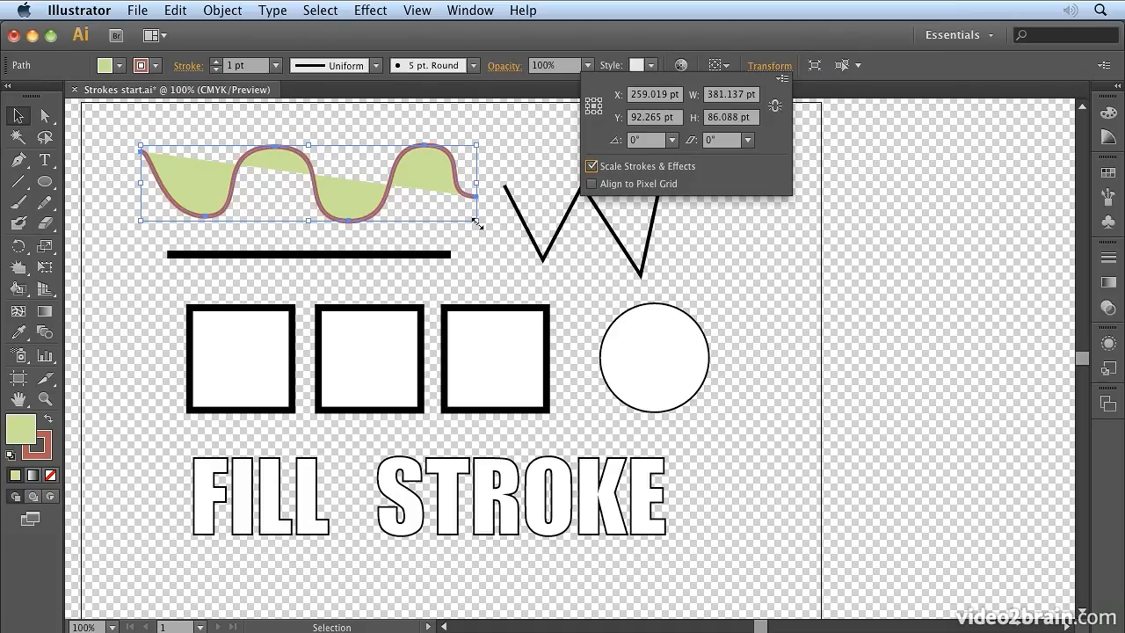
Try enlarging the wavy path proportionally together with its stroke, and undo the scaling.
left_click(477, 223)
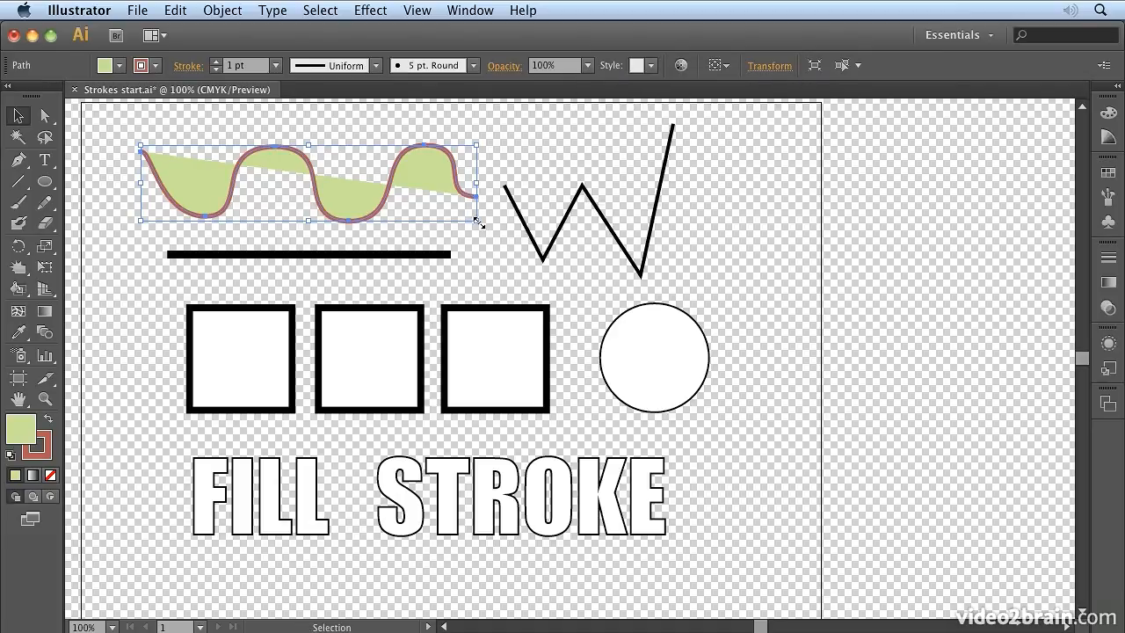
left_click_drag(477, 223, 752, 403)
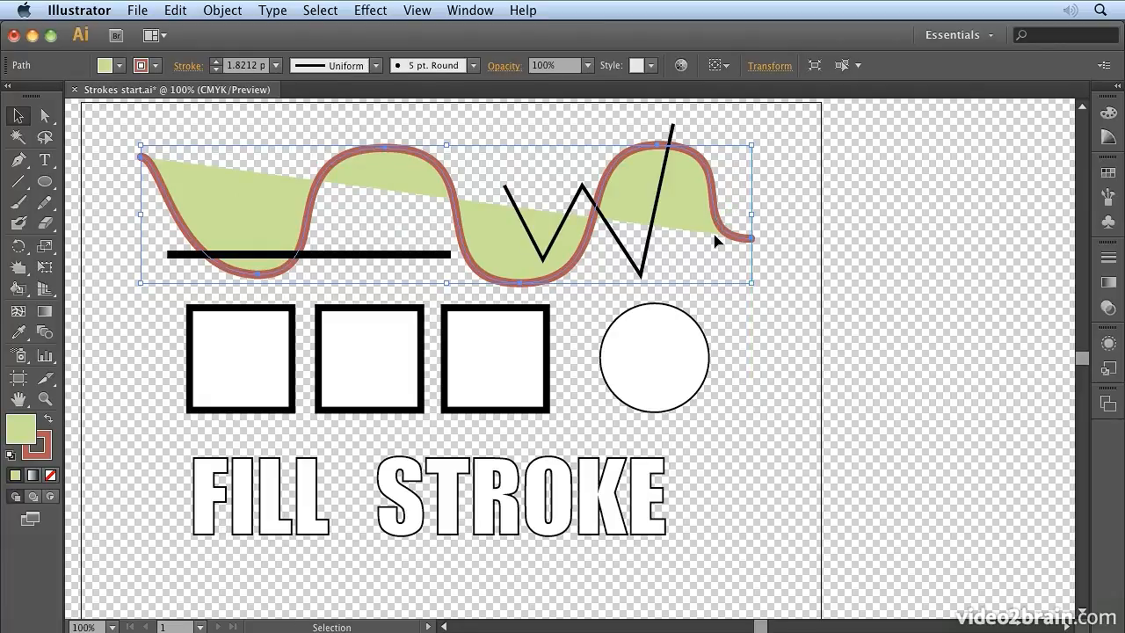
key("super+z")
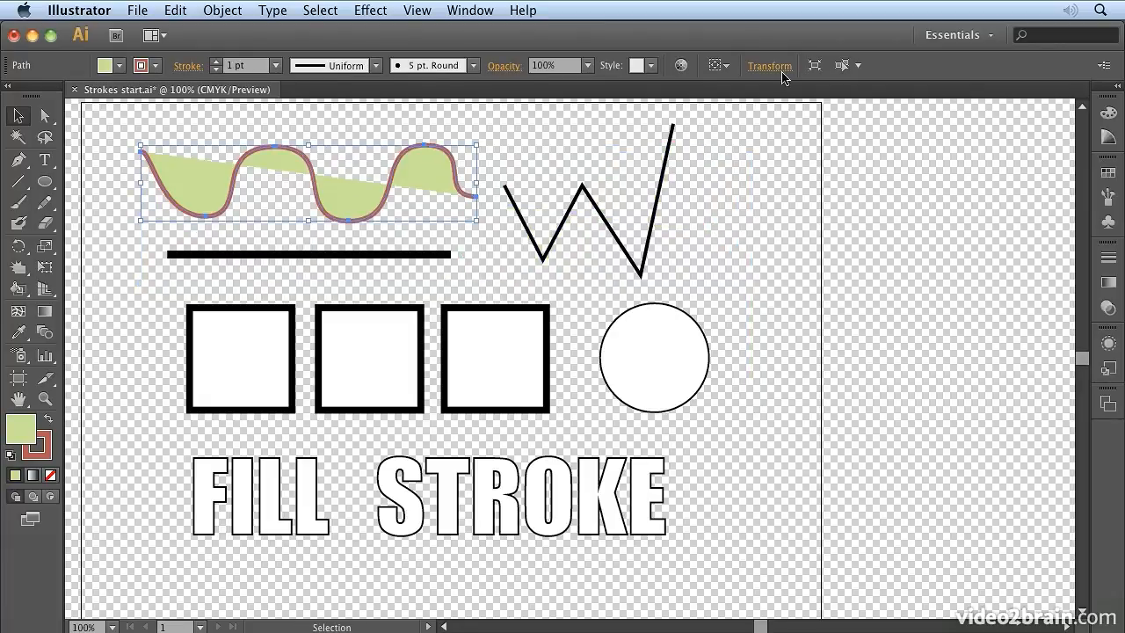
Try rotating the wavy path in 10° increments and return its rotation angle to 0°.
left_click(785, 68)
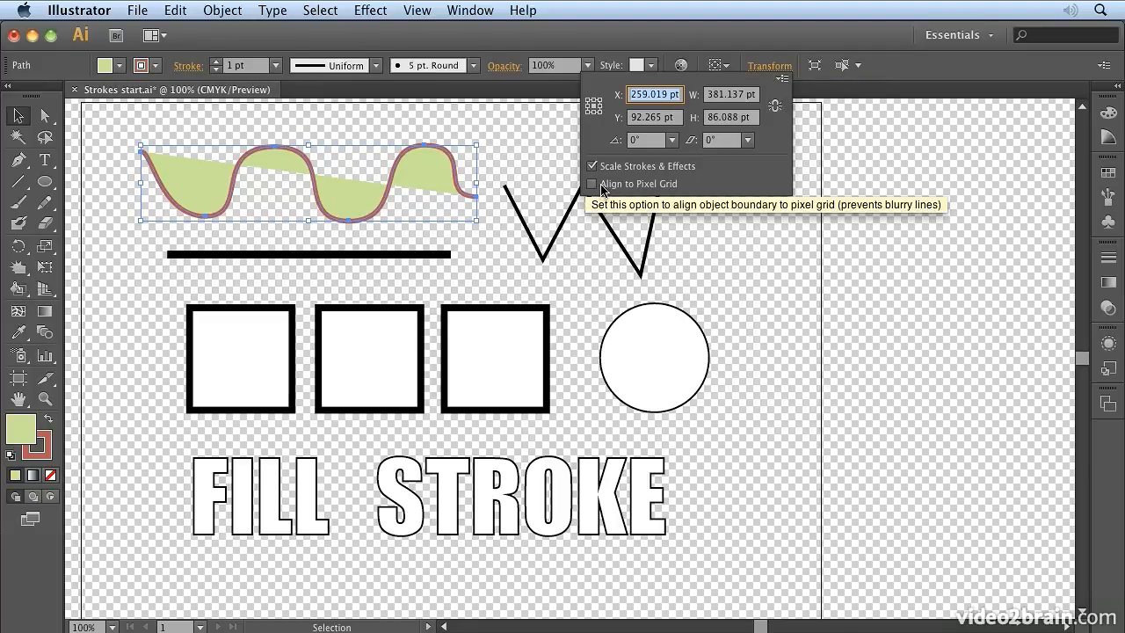
left_click(650, 142)
type("30")
key("Return")
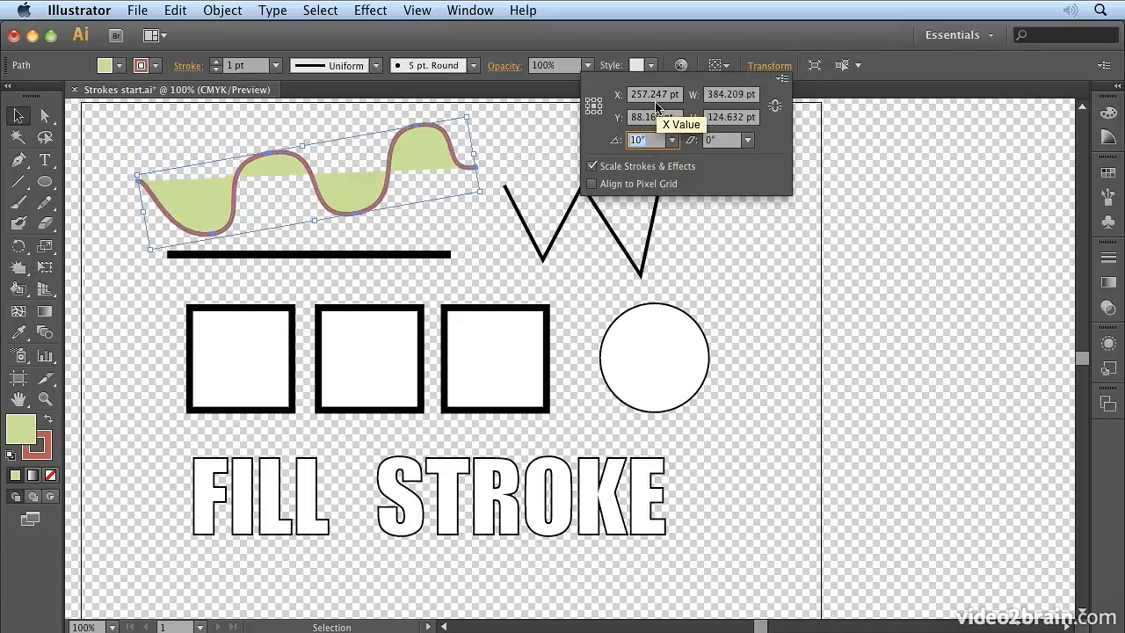
key("shift+Down")
key("shift+Down")
key("shift+Down")
key("shift+Down")
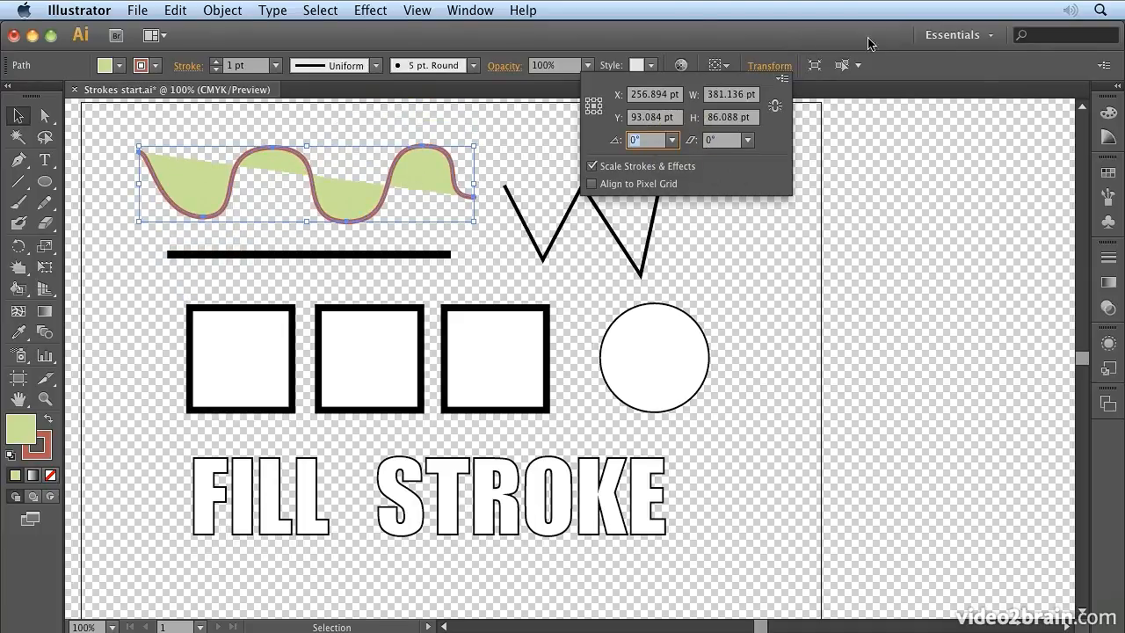
left_click(875, 76)
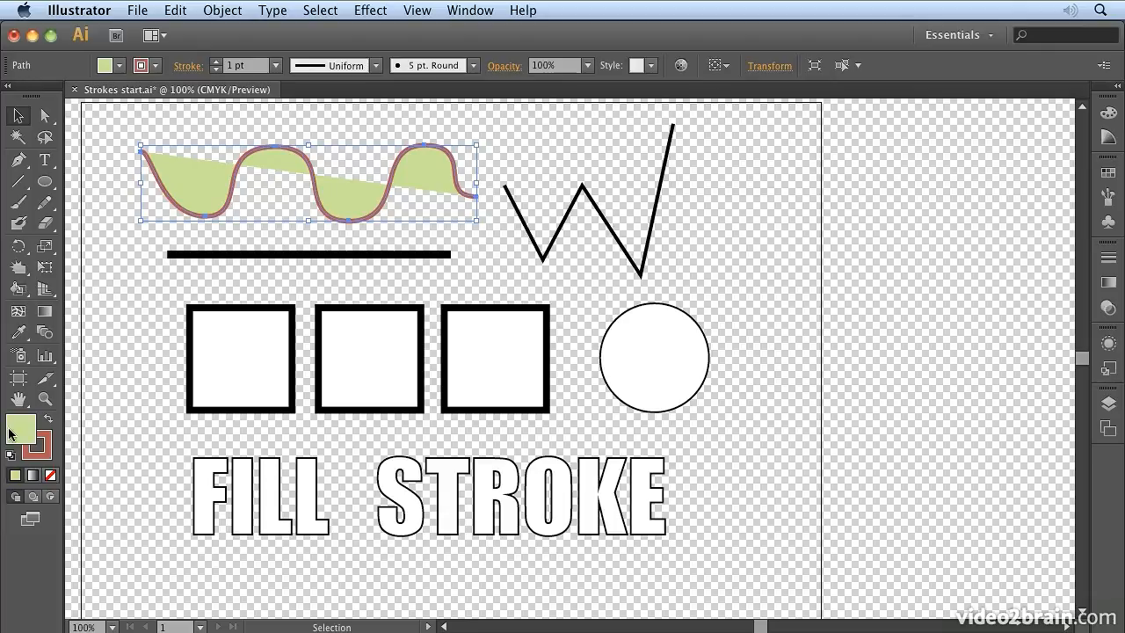
Remove the wavy path's fill, try removing its stroke as well, and undo the stroke removal.
key("slash")
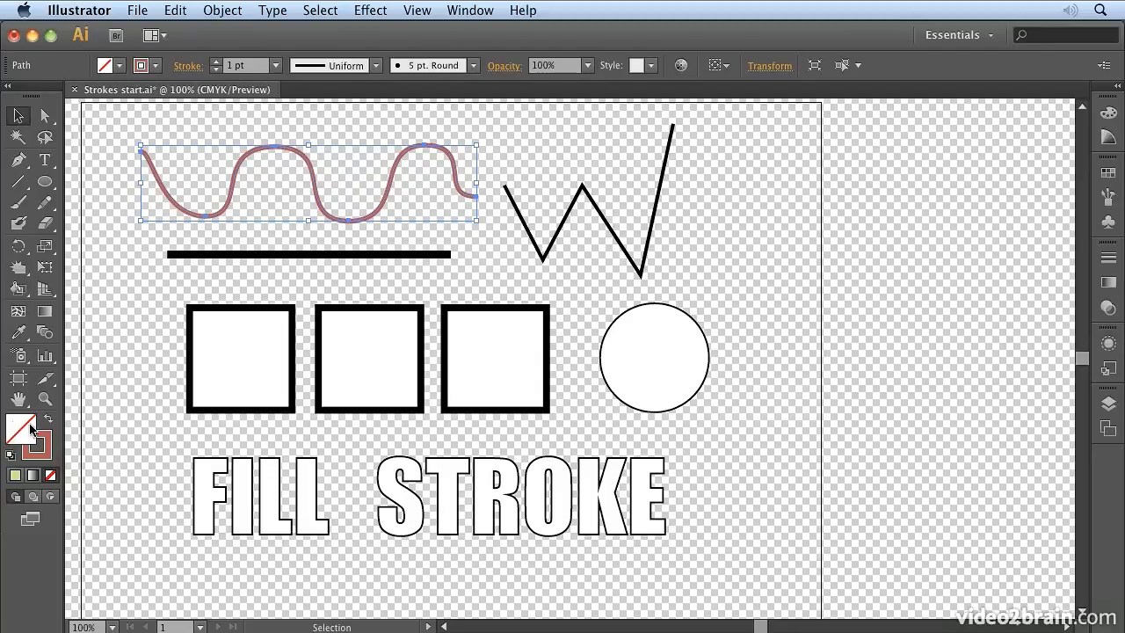
left_click(49, 459)
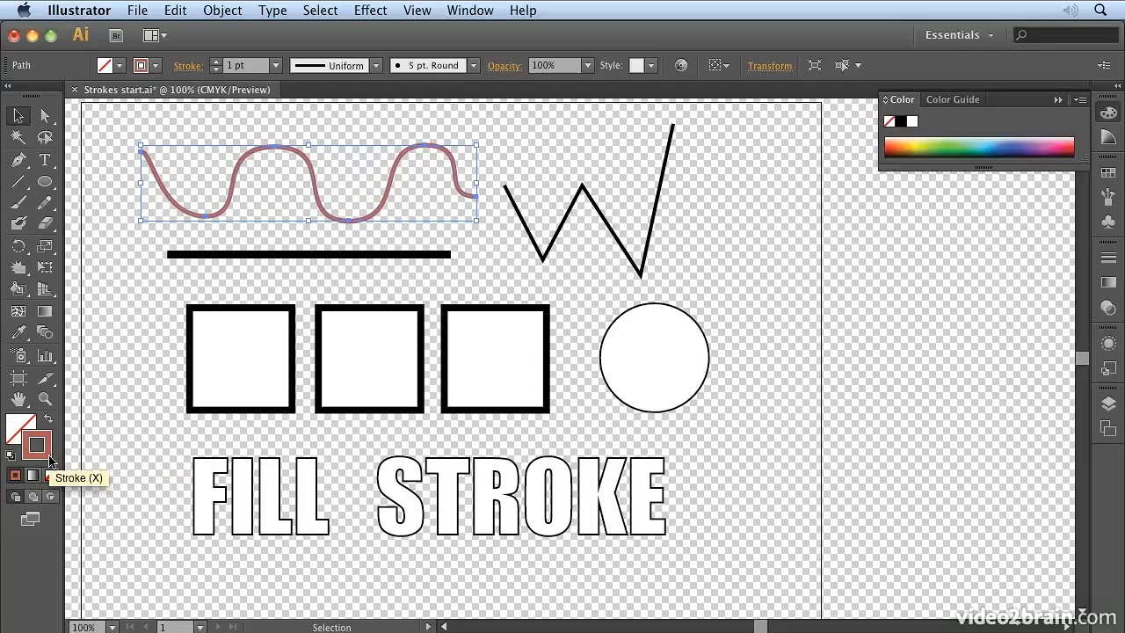
key("slash")
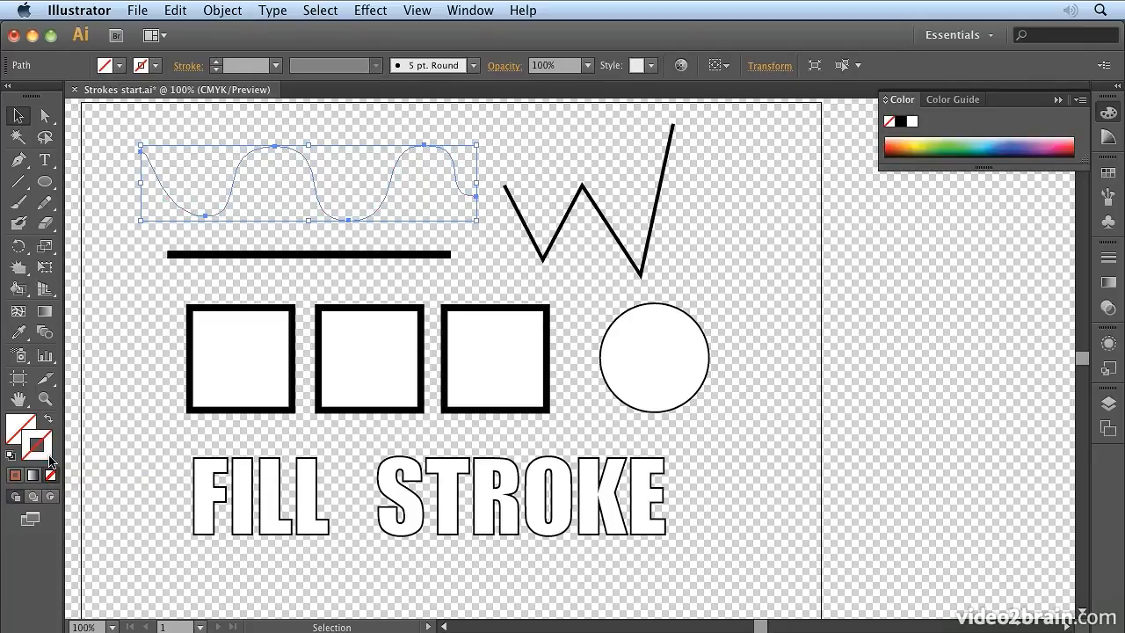
key("ctrl+z")
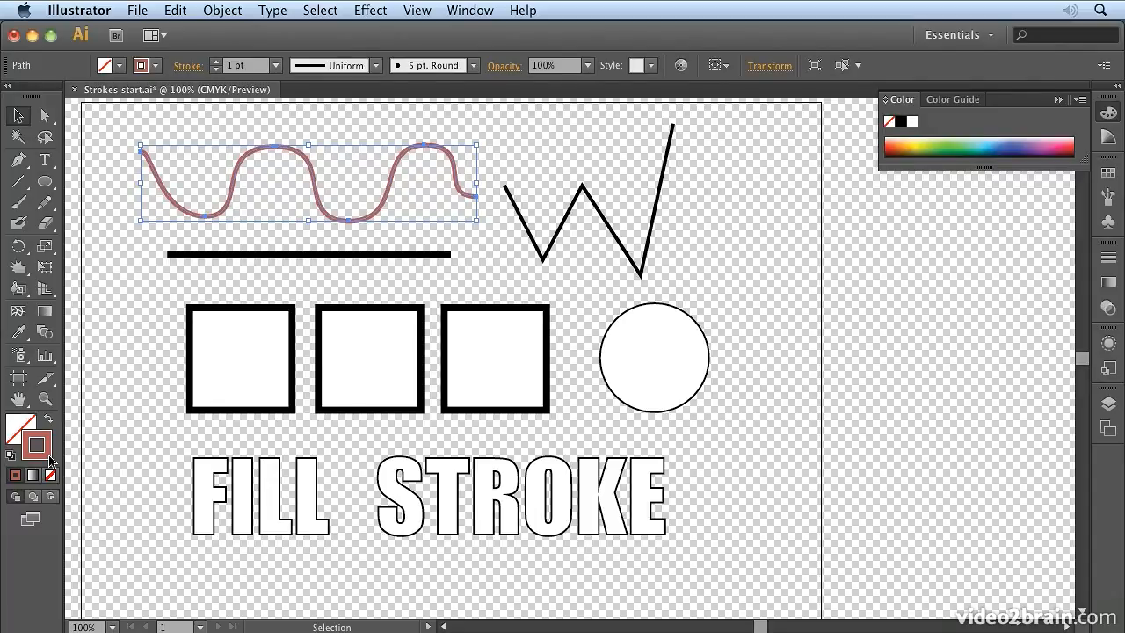
Switch the active attribute back and forth between fill and stroke, leaving the stroke active.
key("x")
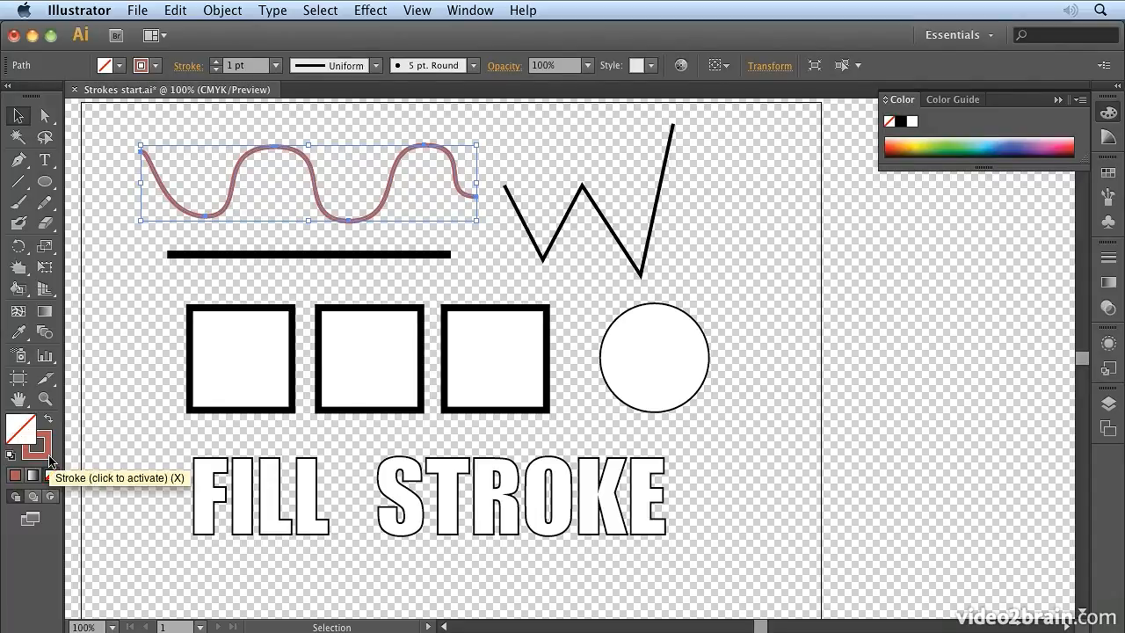
key("x")
key("x")
key("x")
key("x")
key("x")
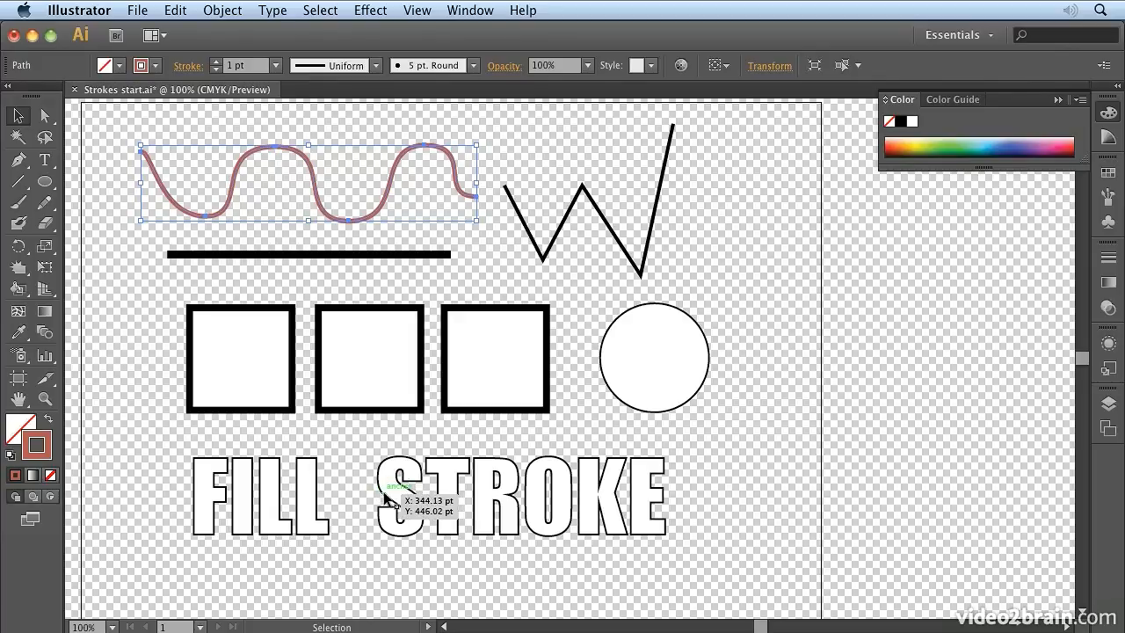
Reset the wavy path to the default white fill and black stroke, and set its fill to None.
key("d")
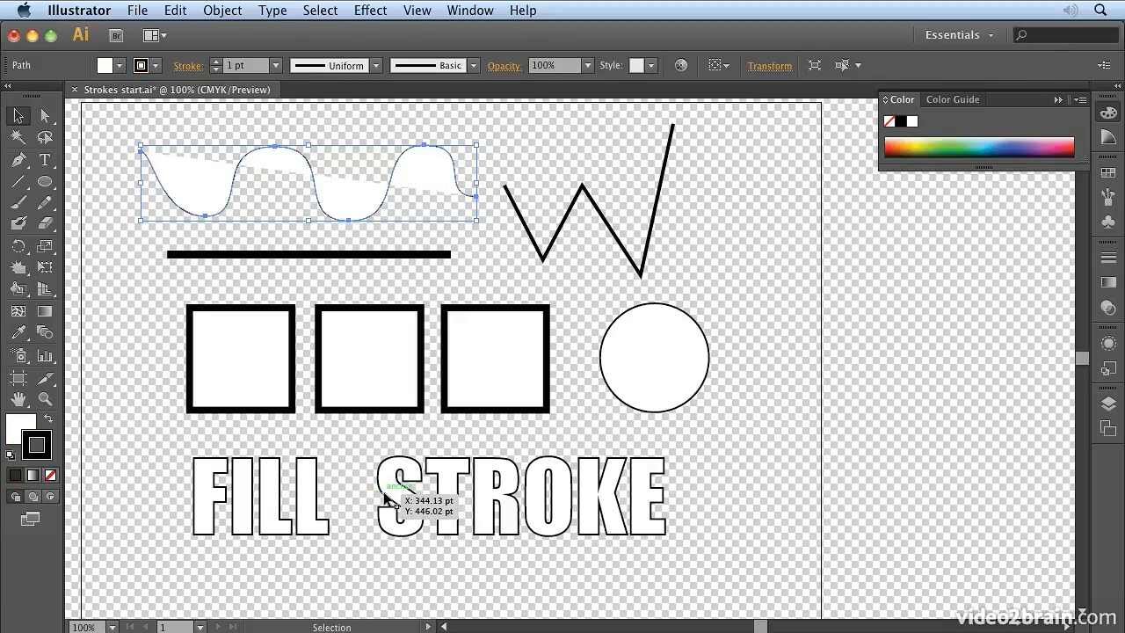
key("x")
key("slash")
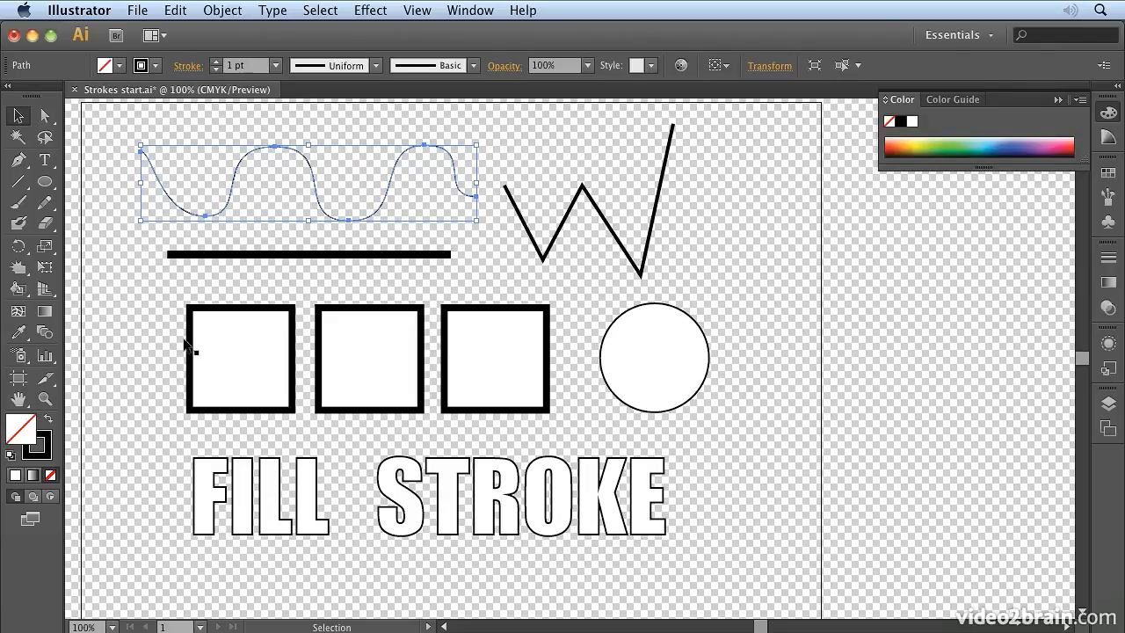
Increase the wavy path's stroke weight to 13 pt.
left_click(251, 67)
type("7")
key("Return")
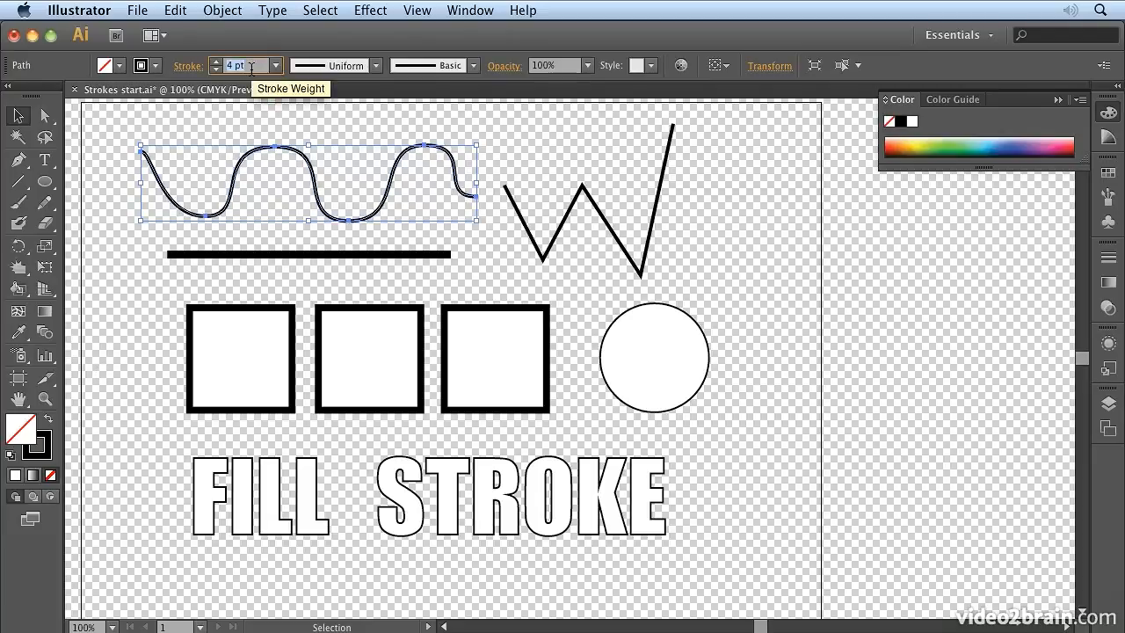
key("Up")
key("Up")
key("Up")
key("Up")
key("Up")
key("Up")
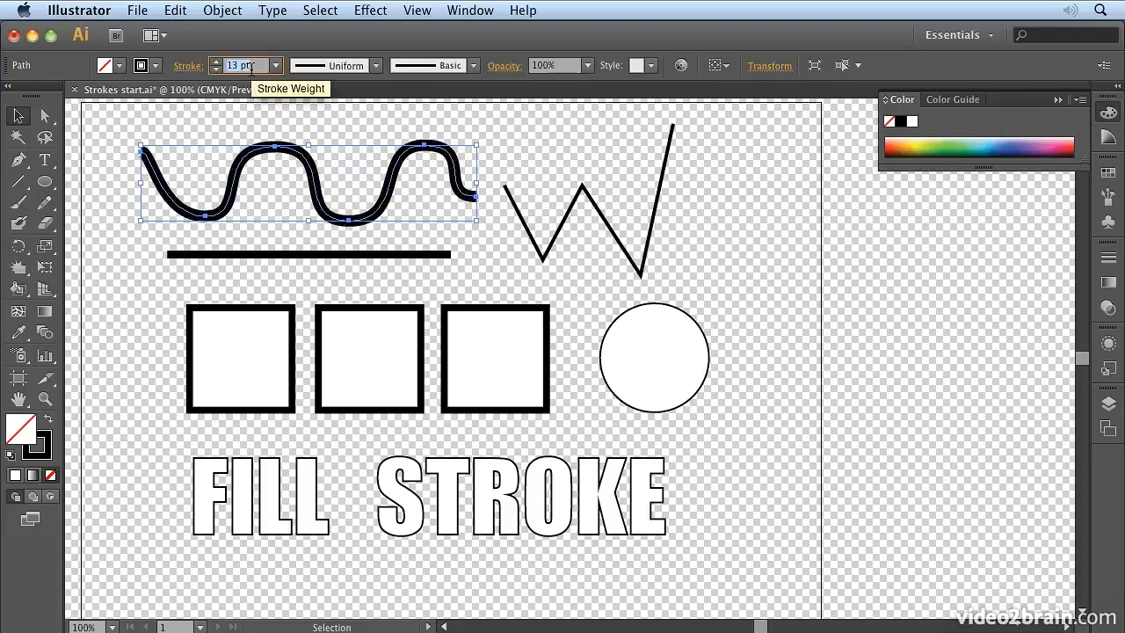
Deselect and reselect the wavy path, and hide its path edges while it stays selected.
left_click(545, 173)
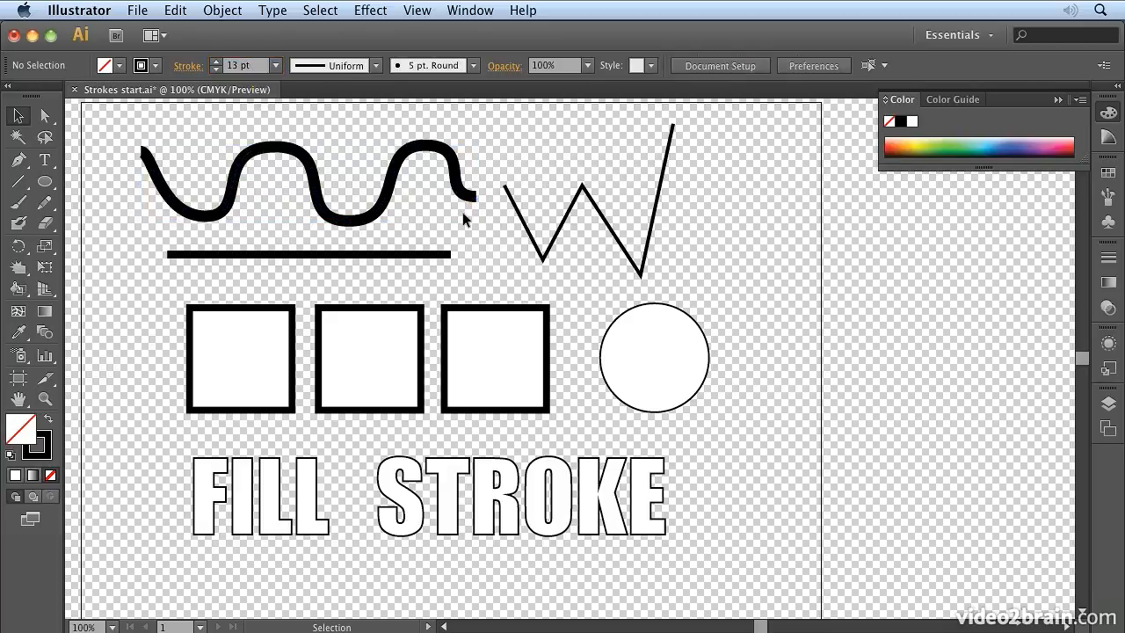
left_click(464, 191)
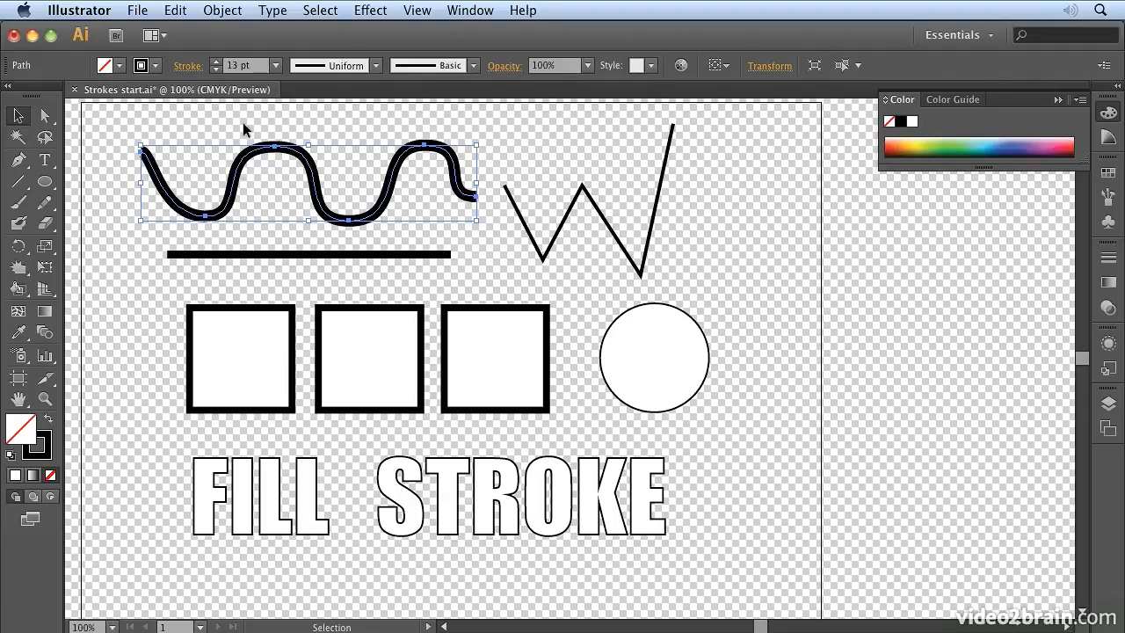
key("super+h")
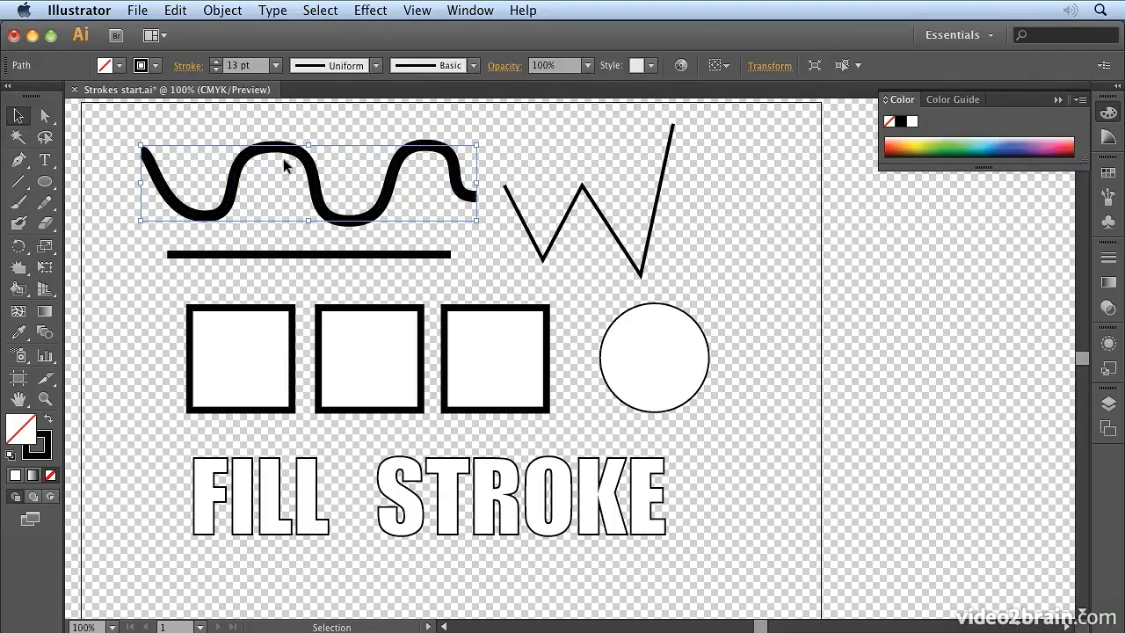
View the wavy path's detailed stroke options, and look for the Stroke panel among the available panels.
left_click(188, 71)
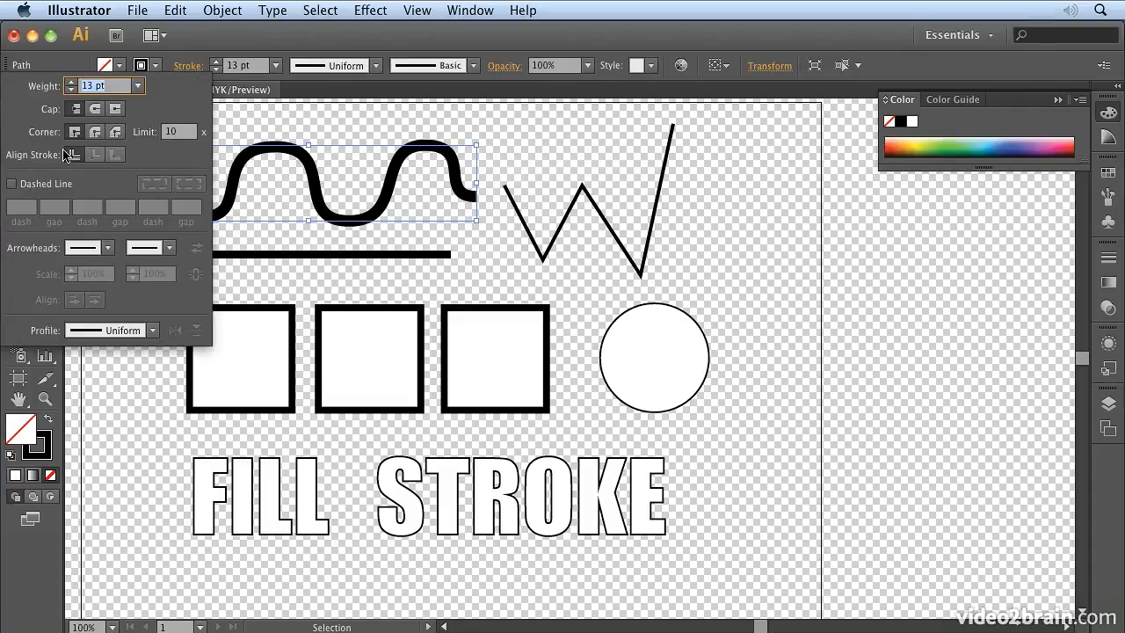
left_click(185, 69)
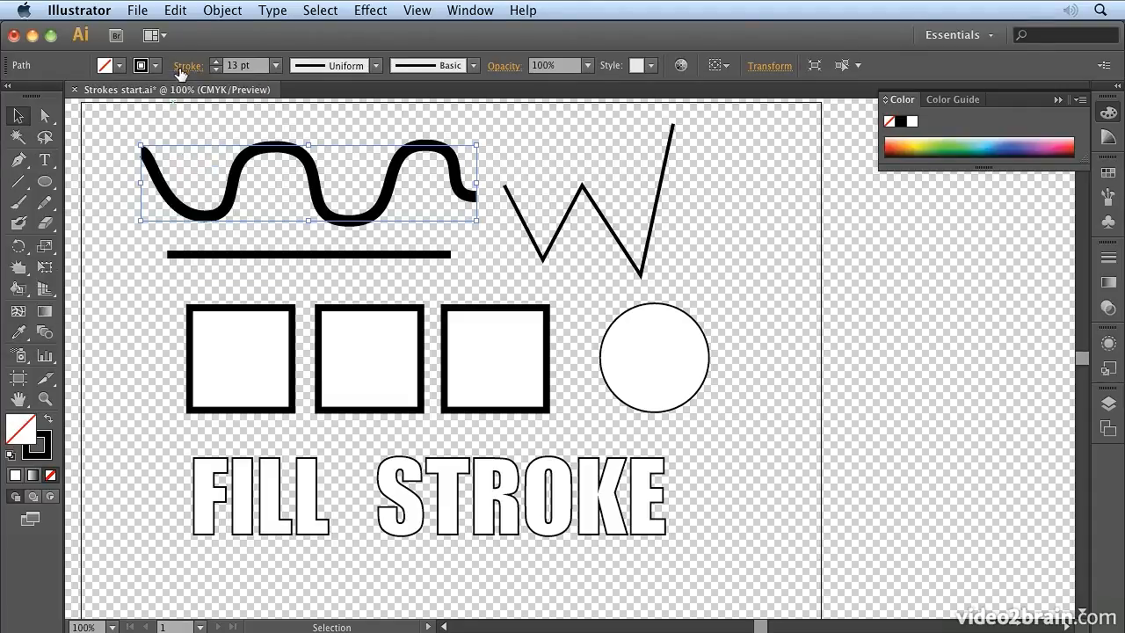
left_click(466, 10)
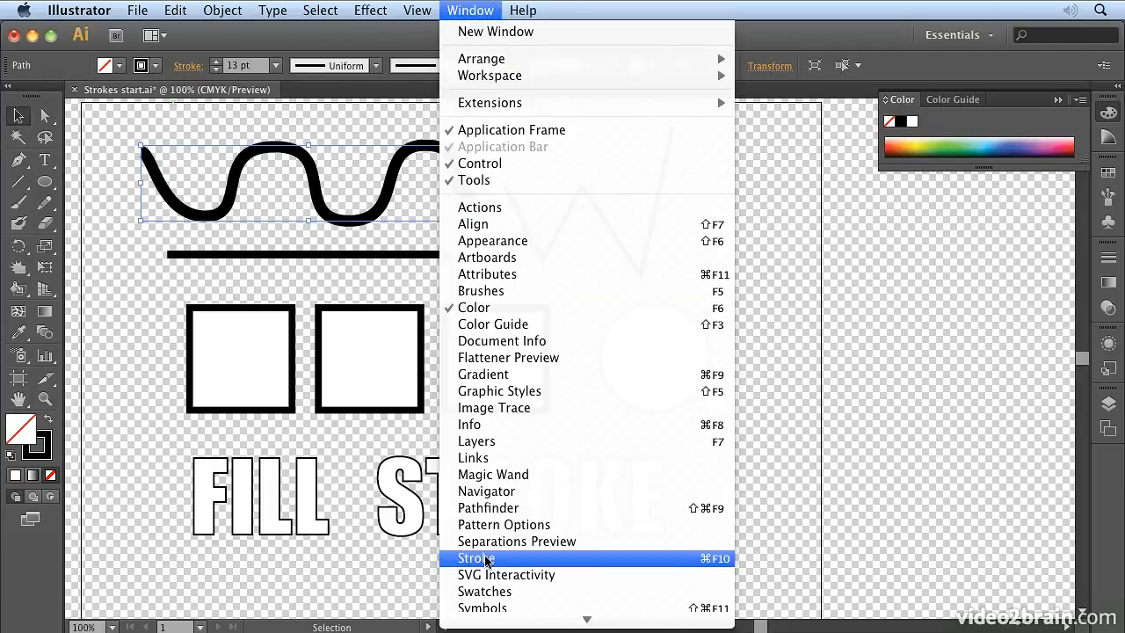
left_click(696, 562)
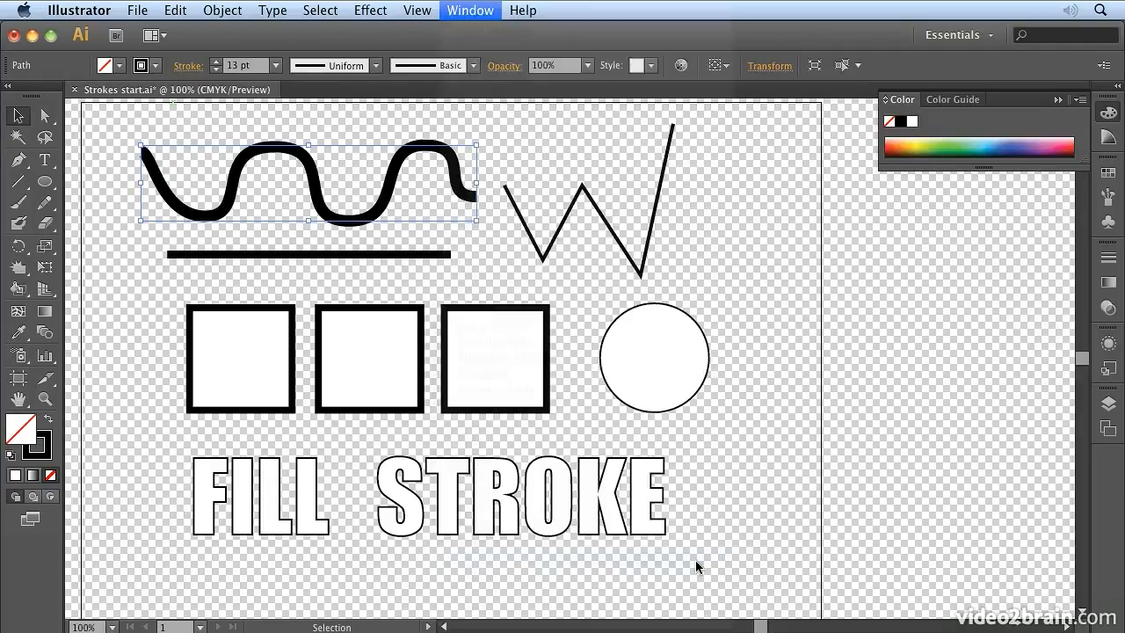
Open the Stroke panel and expand it to show all of its options.
left_click(1109, 260)
left_click(1109, 261)
left_click(1109, 260)
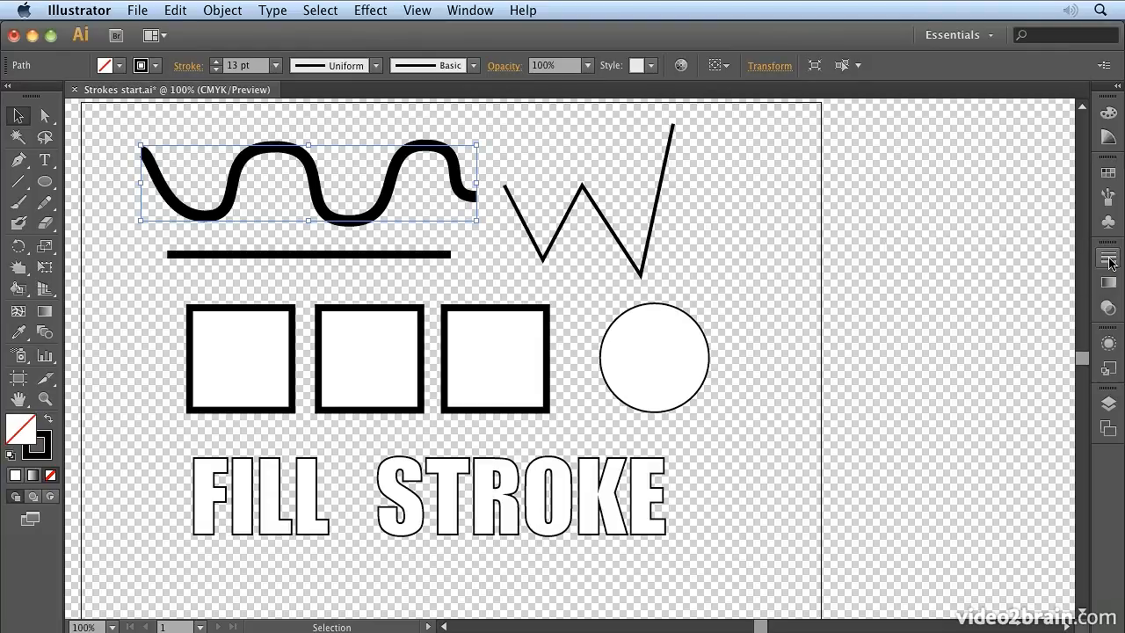
left_click(1108, 261)
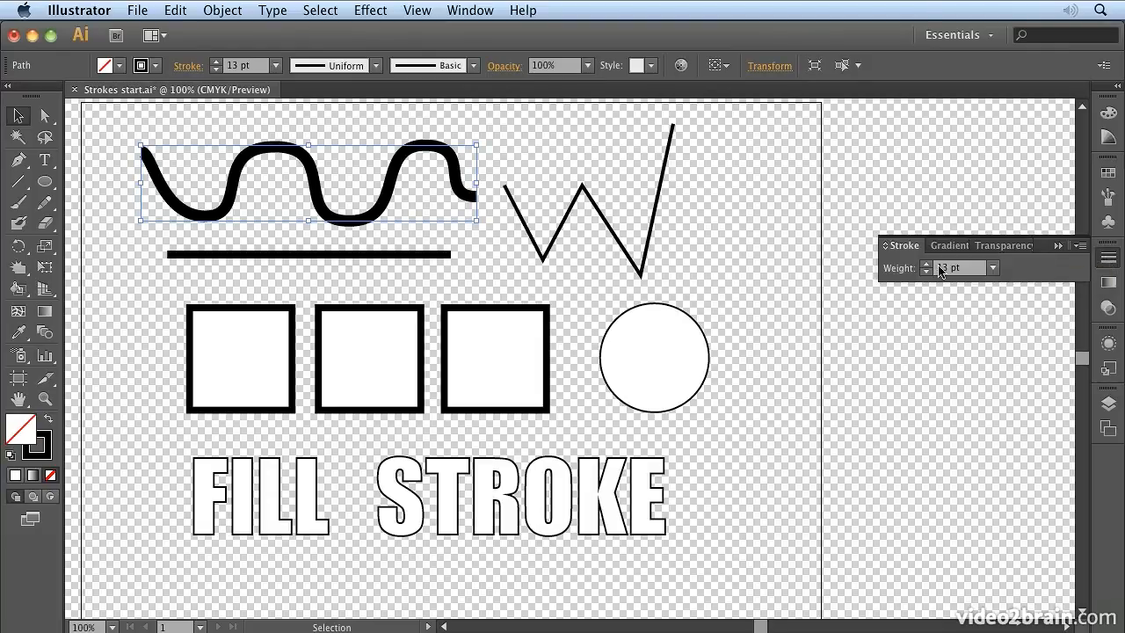
left_click(1079, 247)
left_click(1077, 249)
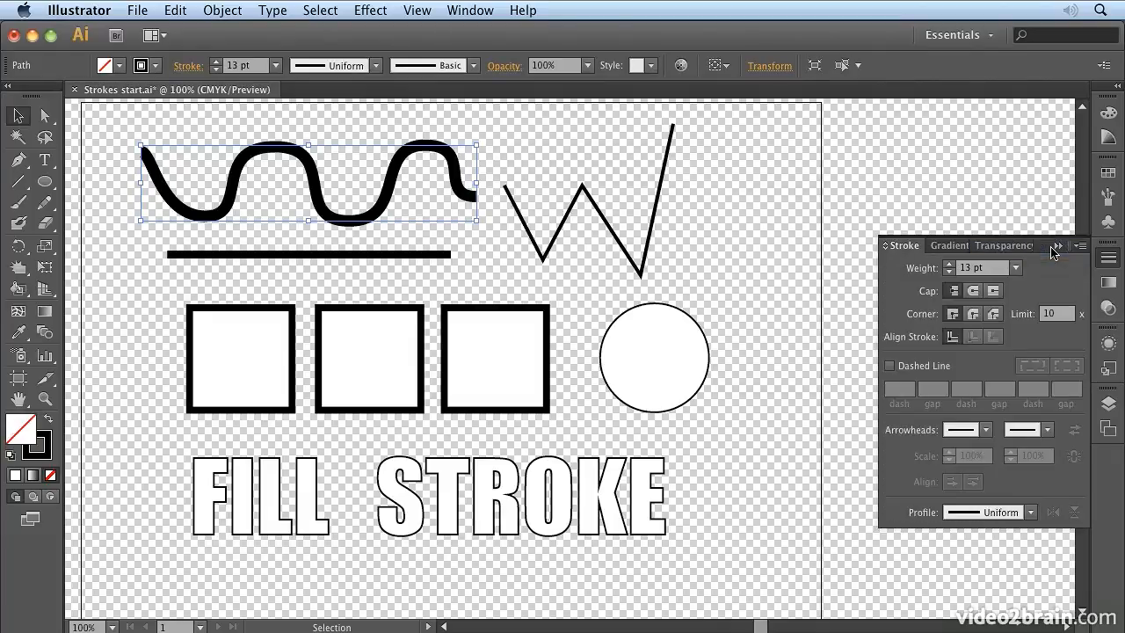
Try the round and projecting caps on the wavy path, and leave the round cap applied.
left_click(970, 294)
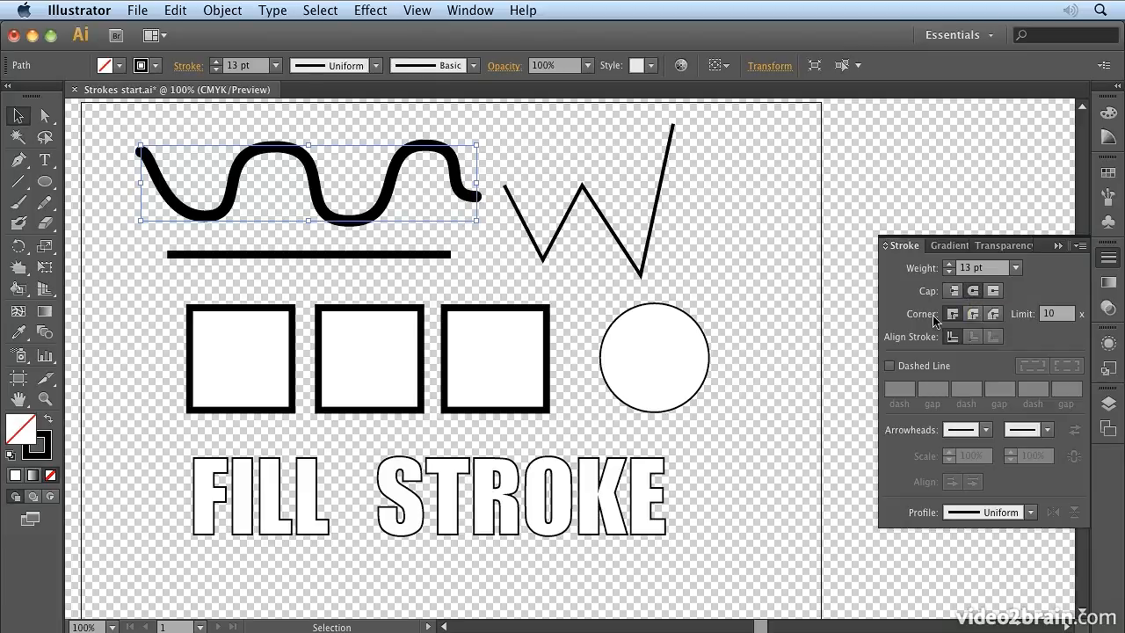
left_click(993, 291)
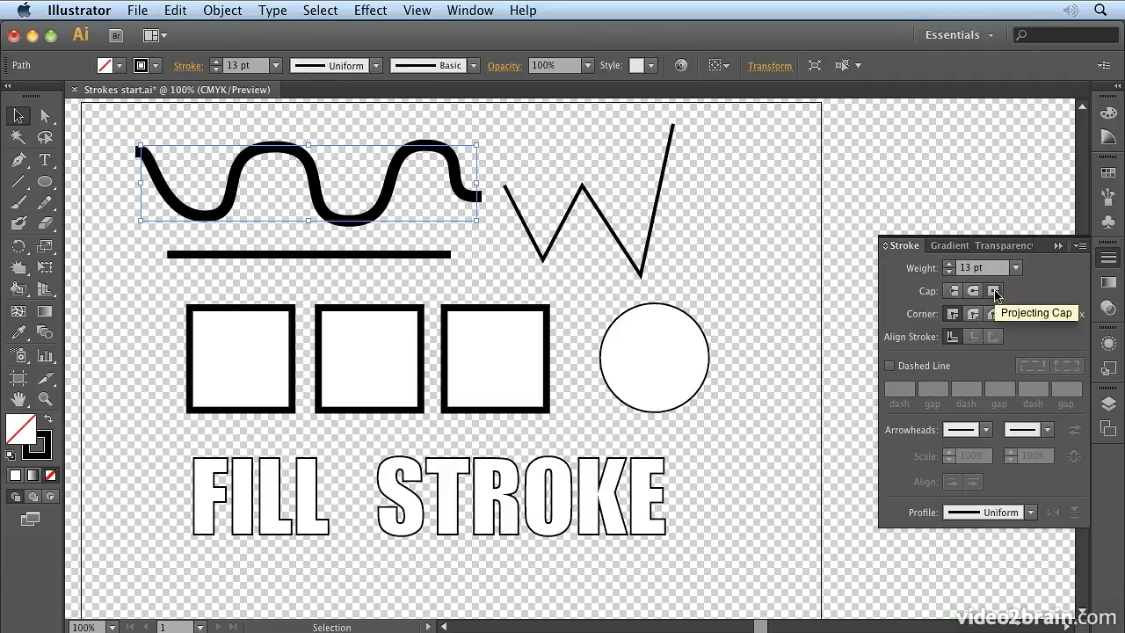
left_click(972, 290)
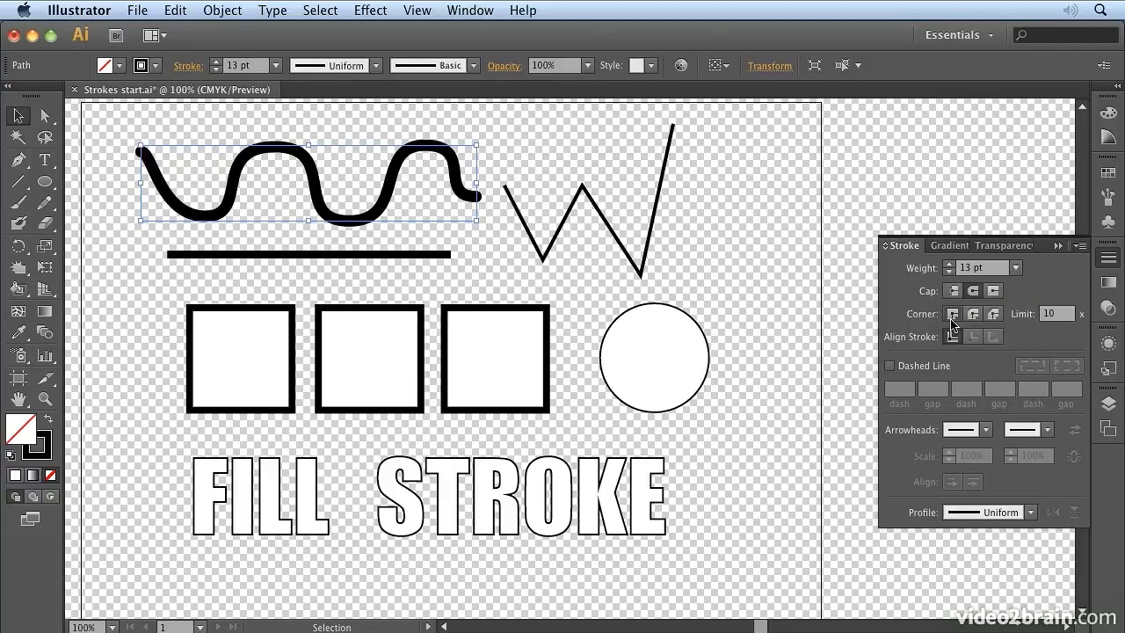
Give the first square's stroke a round join and align it to the outside.
left_click(271, 336)
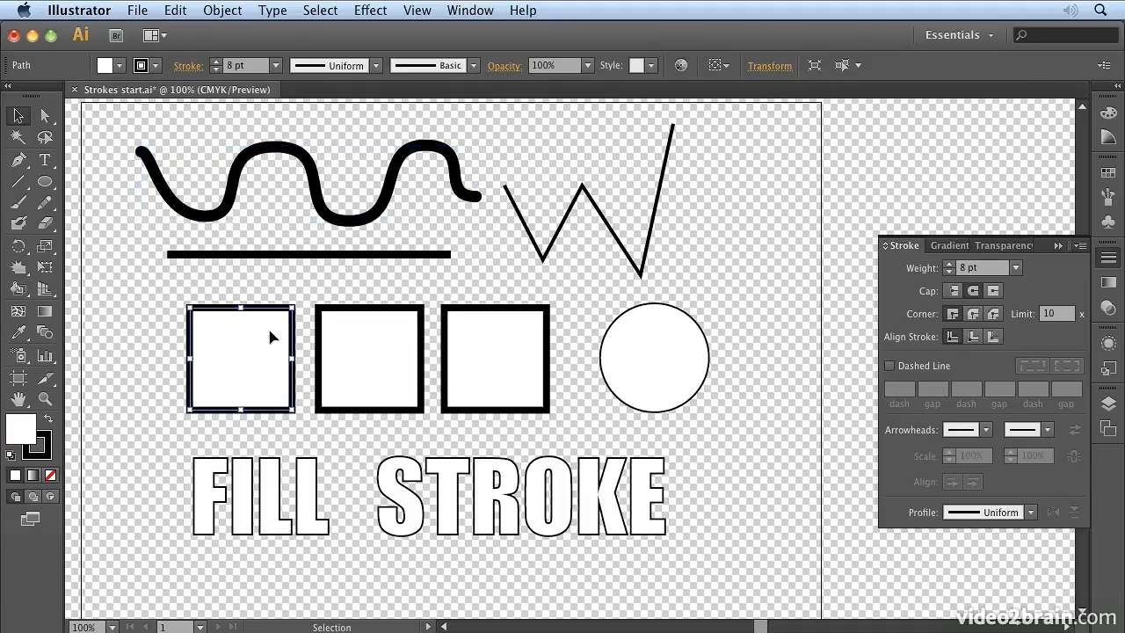
left_click(974, 314)
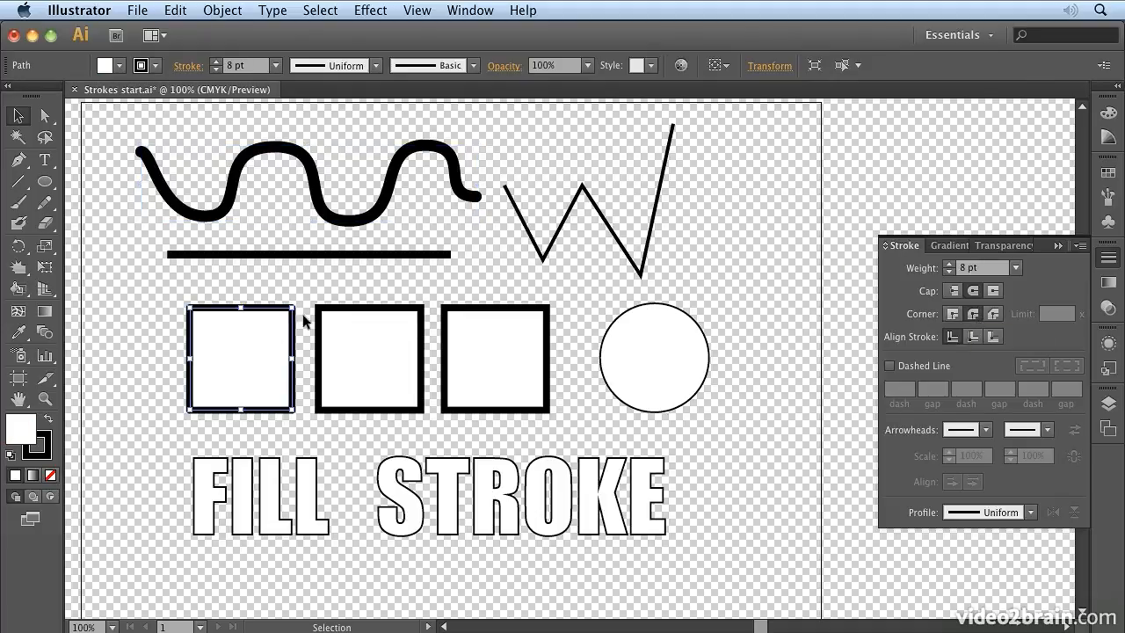
left_click(991, 337)
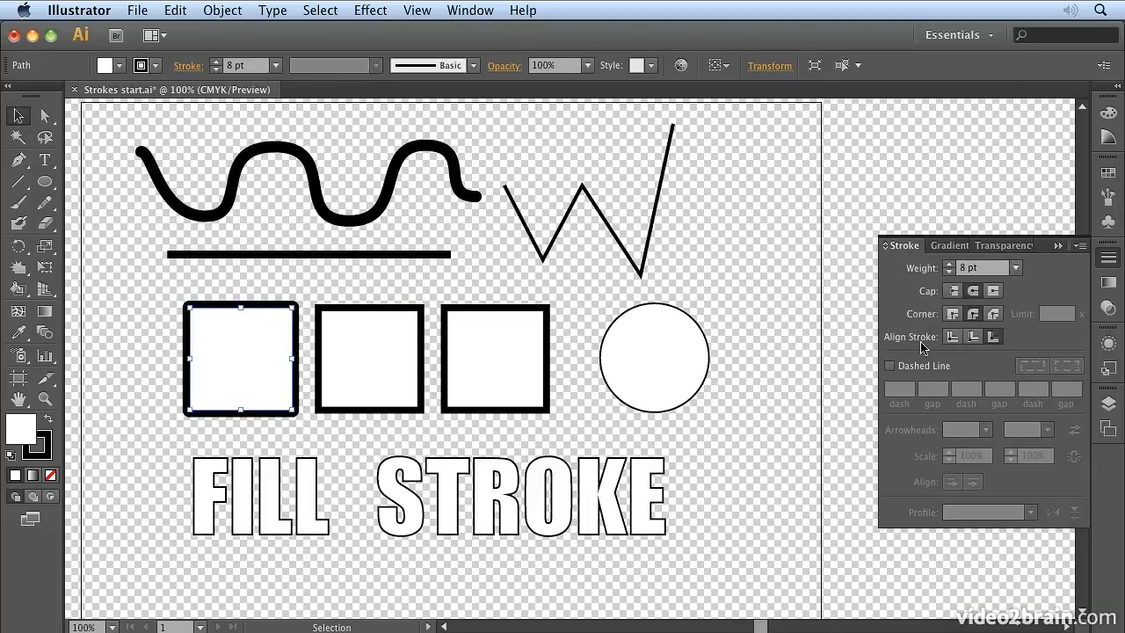
Align the second square's stroke to the inside, and give the third square's stroke a bevel join.
left_click(407, 312)
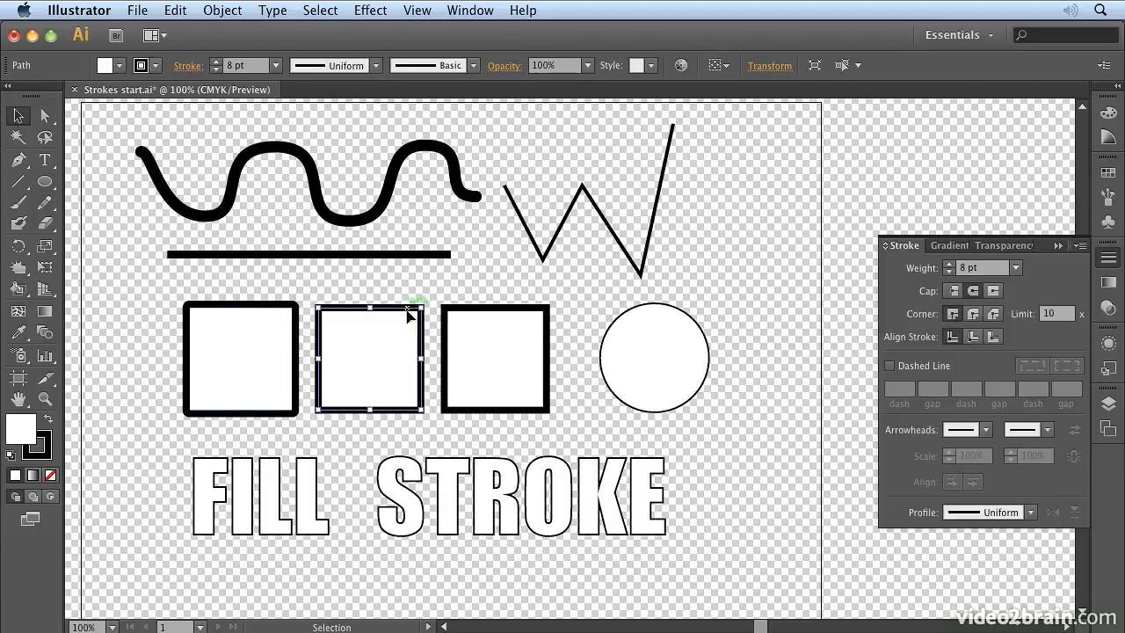
left_click(974, 337)
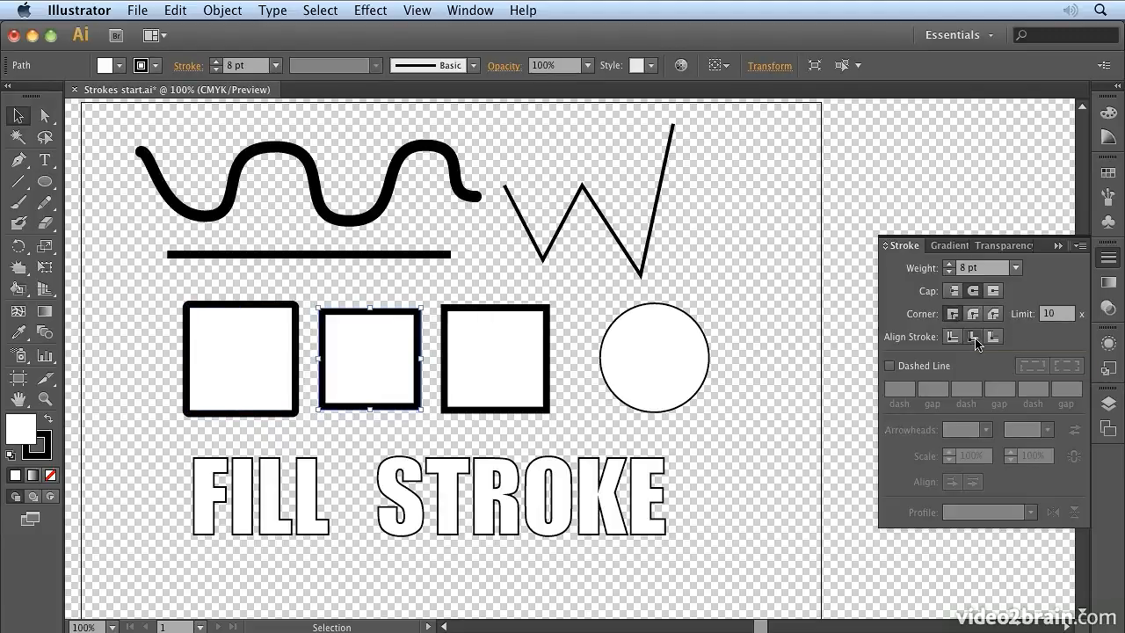
left_click(470, 347)
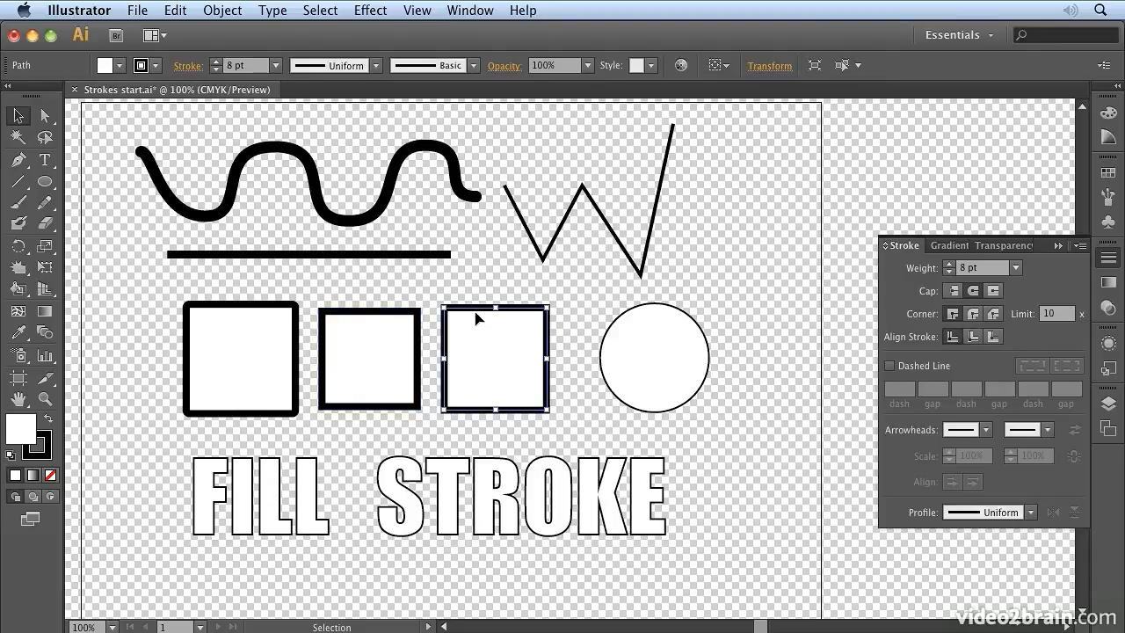
left_click(287, 344)
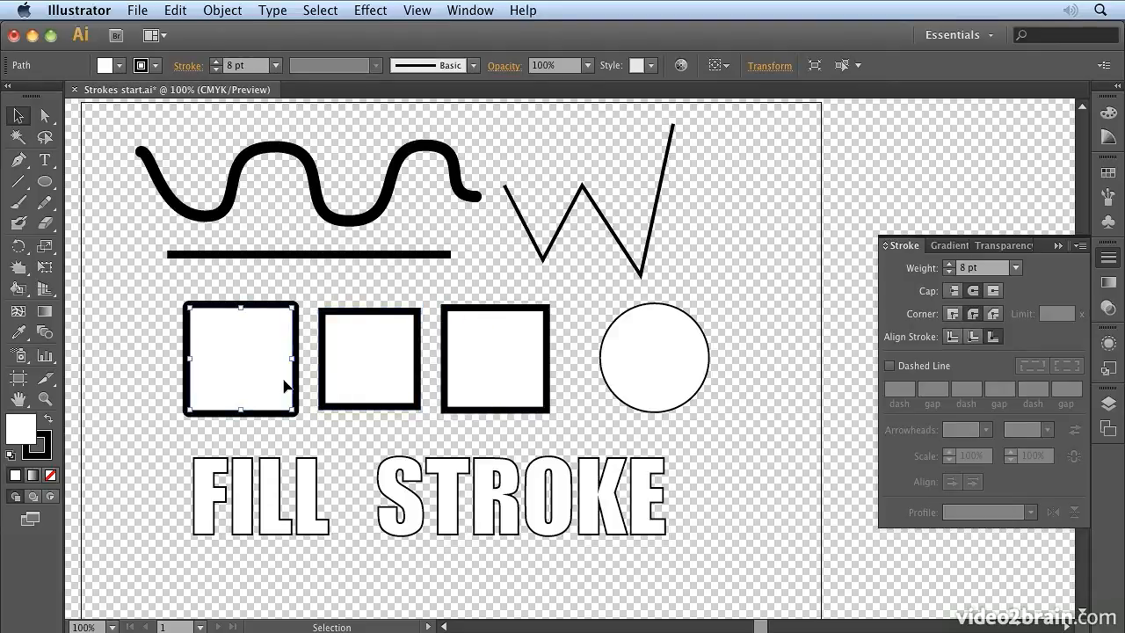
left_click(471, 337)
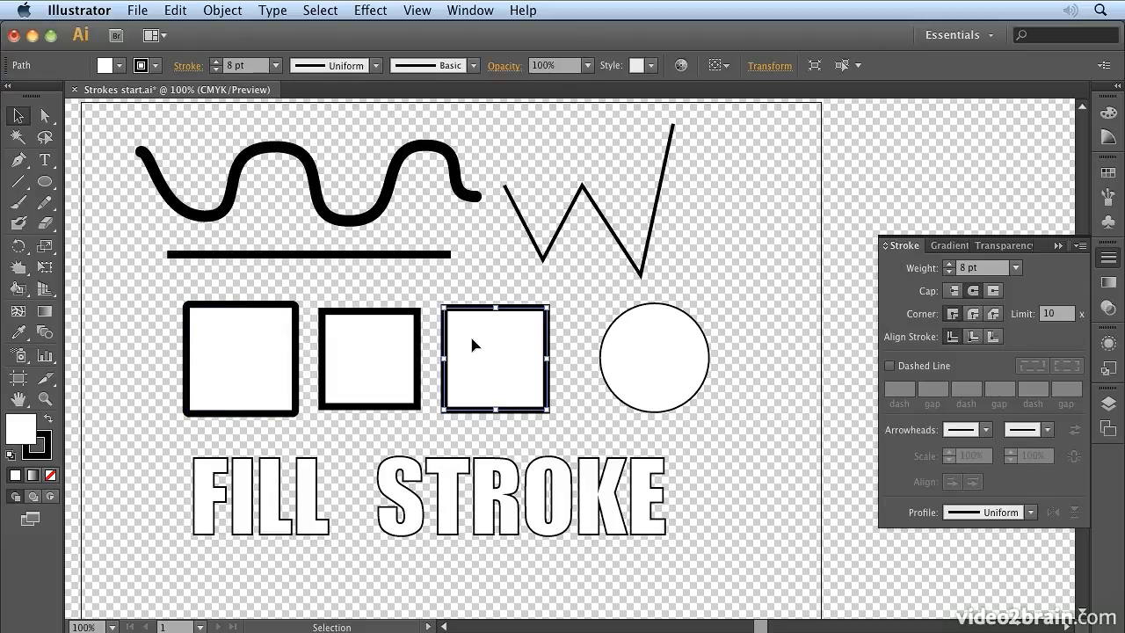
left_click(996, 316)
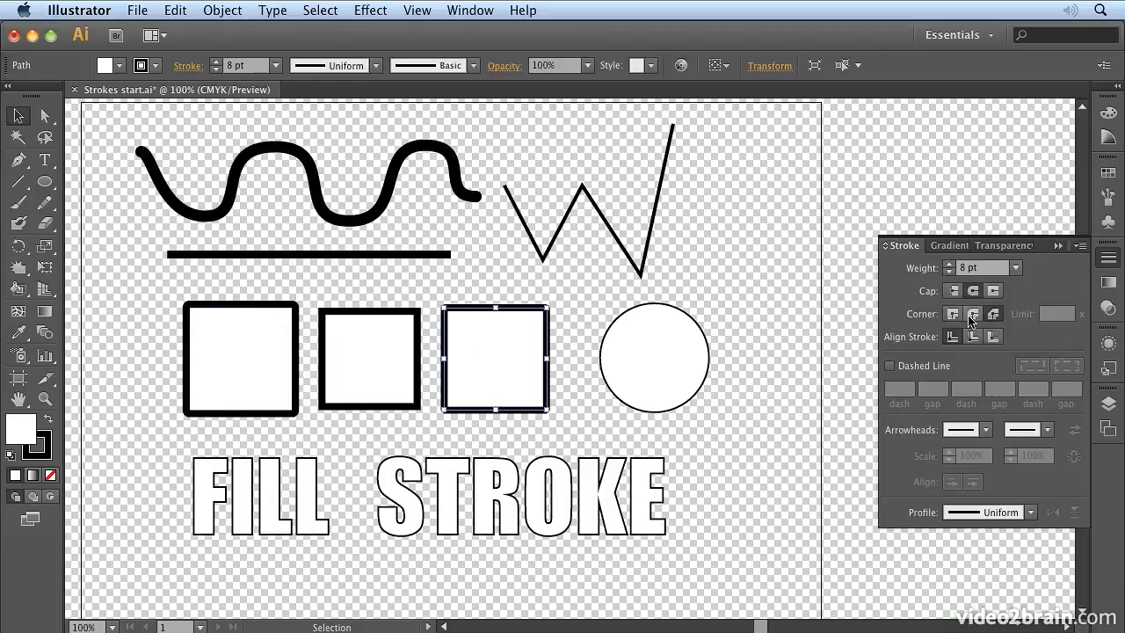
left_click(562, 272)
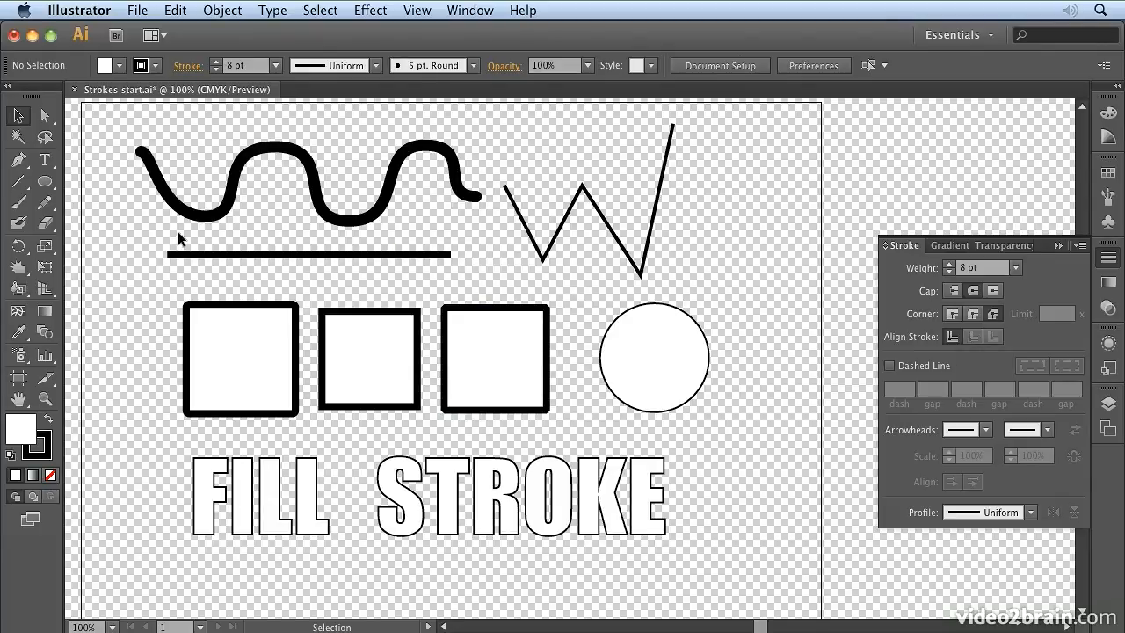
Turn the straight line's stroke into a dashed line with 20 pt dashes.
left_click(274, 256)
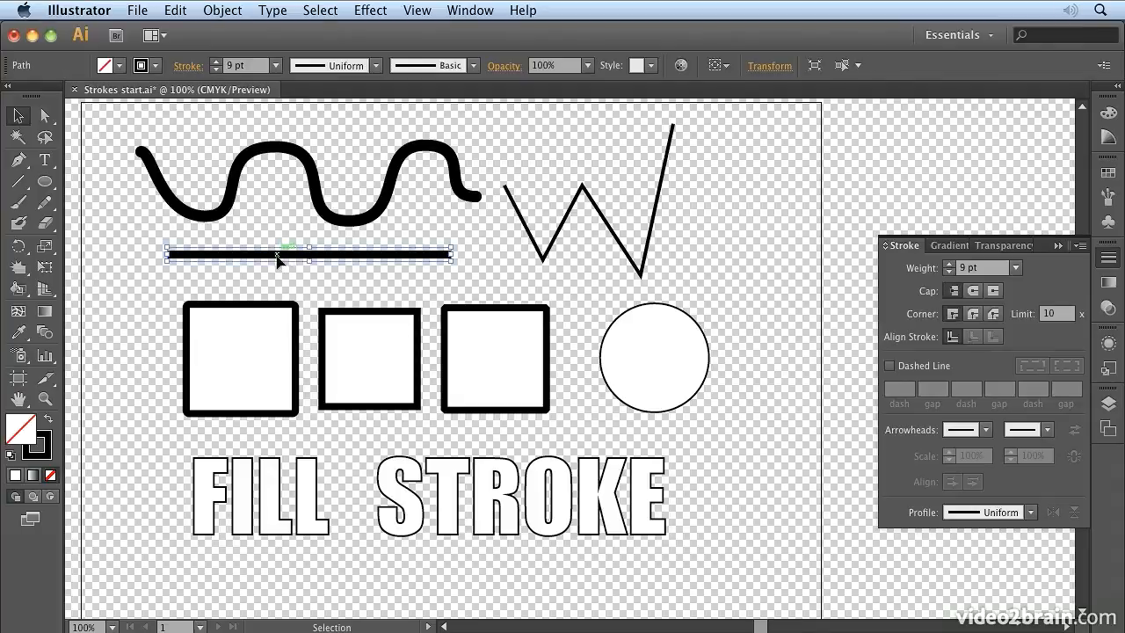
left_click(889, 365)
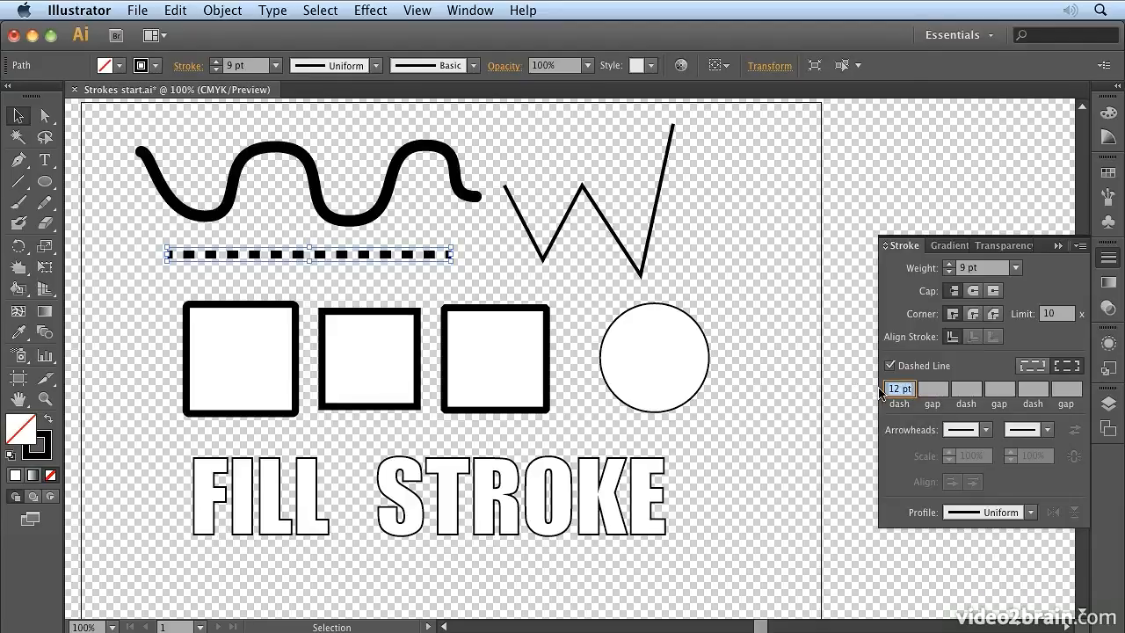
key("BackSpace")
key("Return")
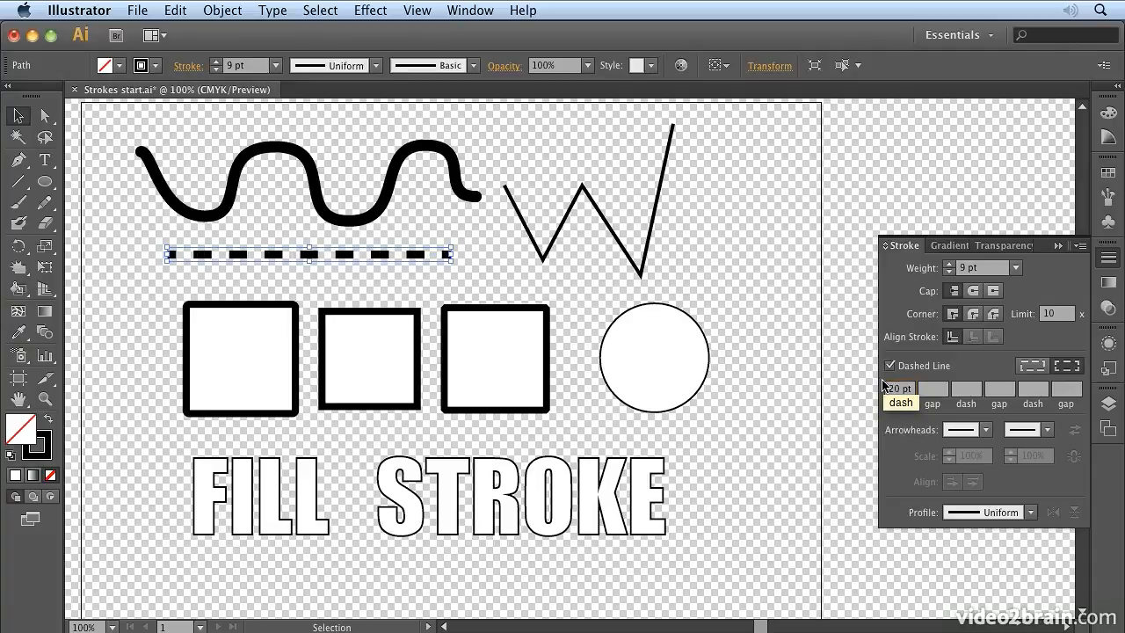
Try a 20 pt gap between the straight line's dashes, and widen it to 30 pt.
left_click(947, 393)
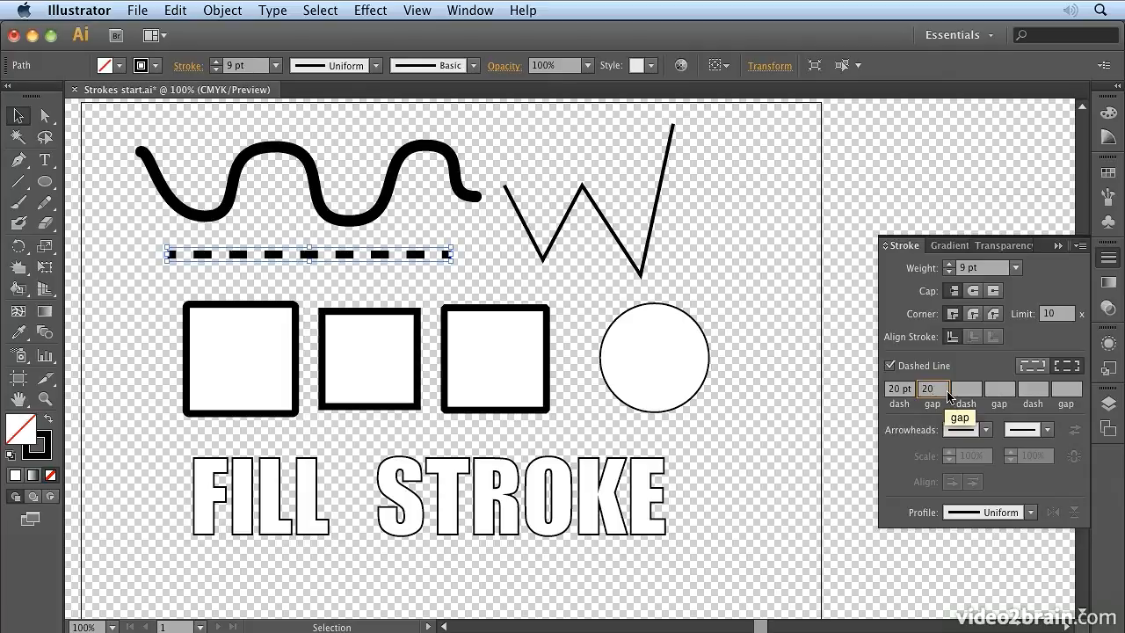
key("Return")
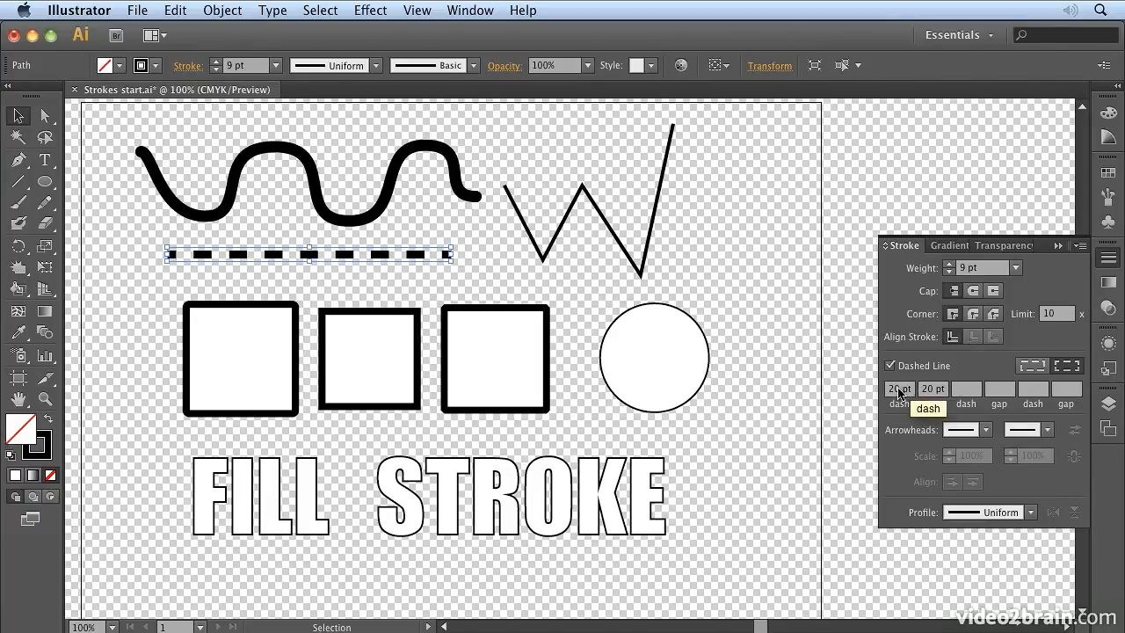
left_click(938, 396)
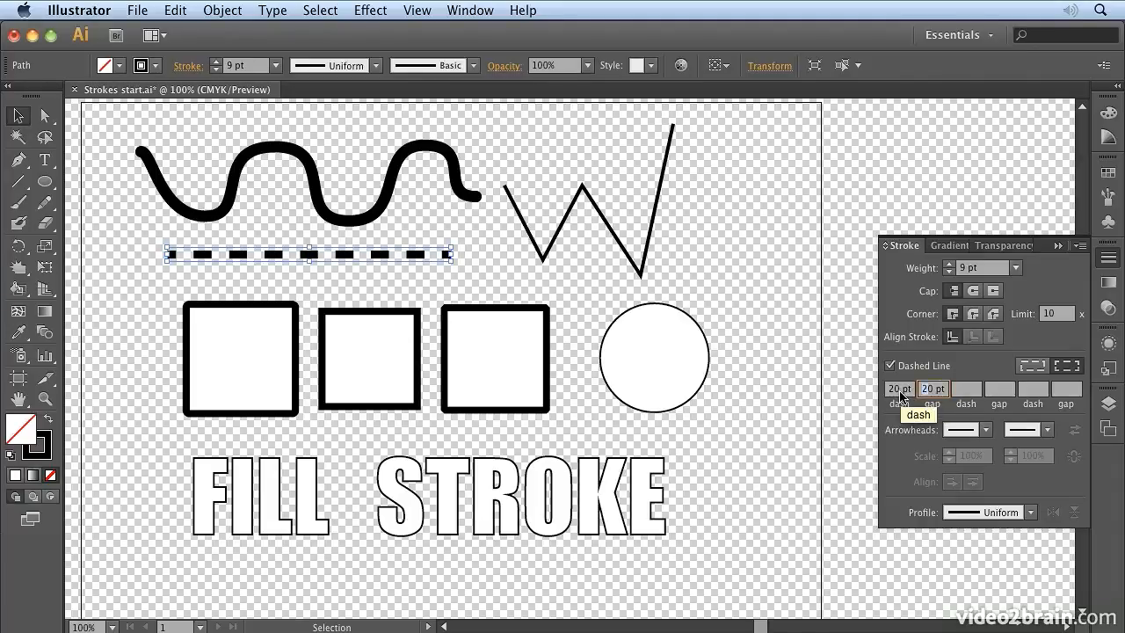
key("Return")
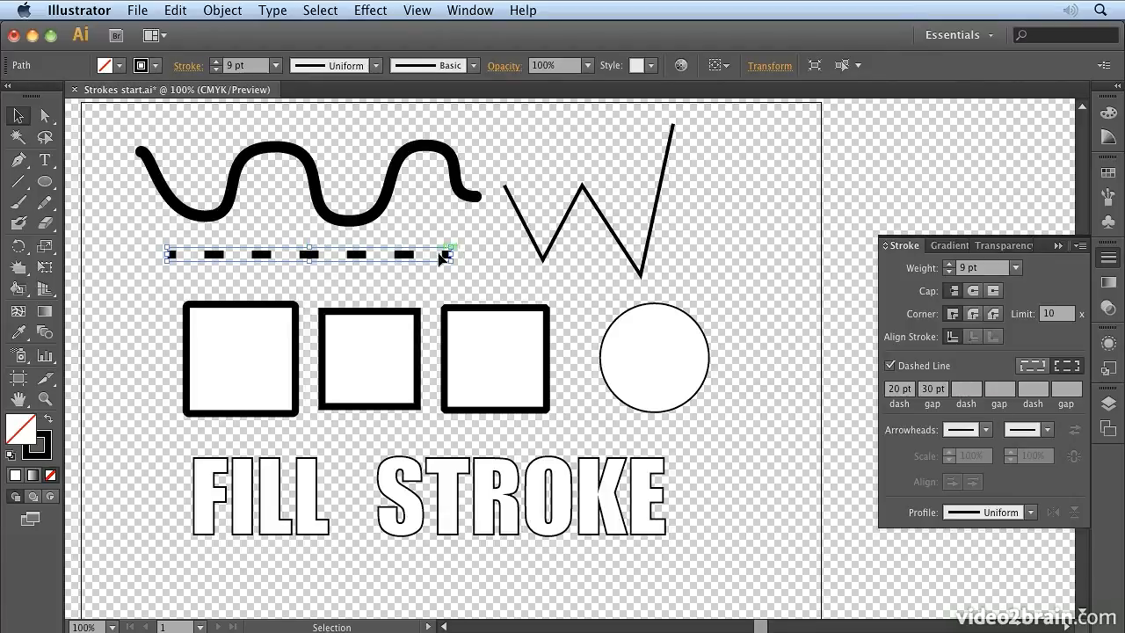
Add a second 10 pt dash followed by a 5 pt gap to the straight line's dash pattern.
left_click(968, 390)
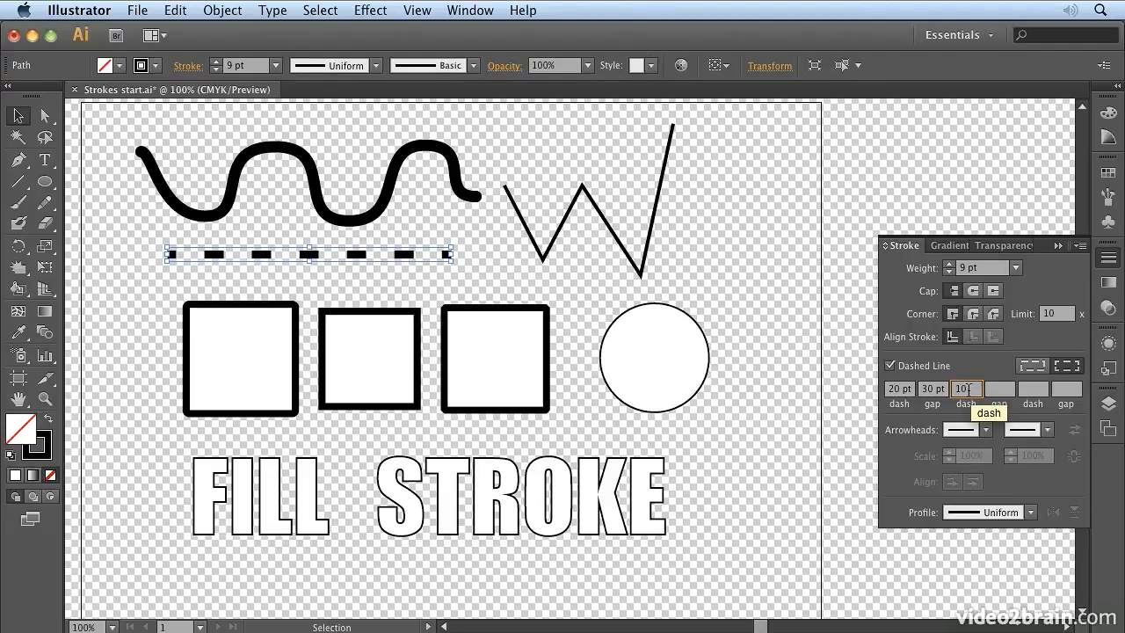
type("10")
left_click(994, 391)
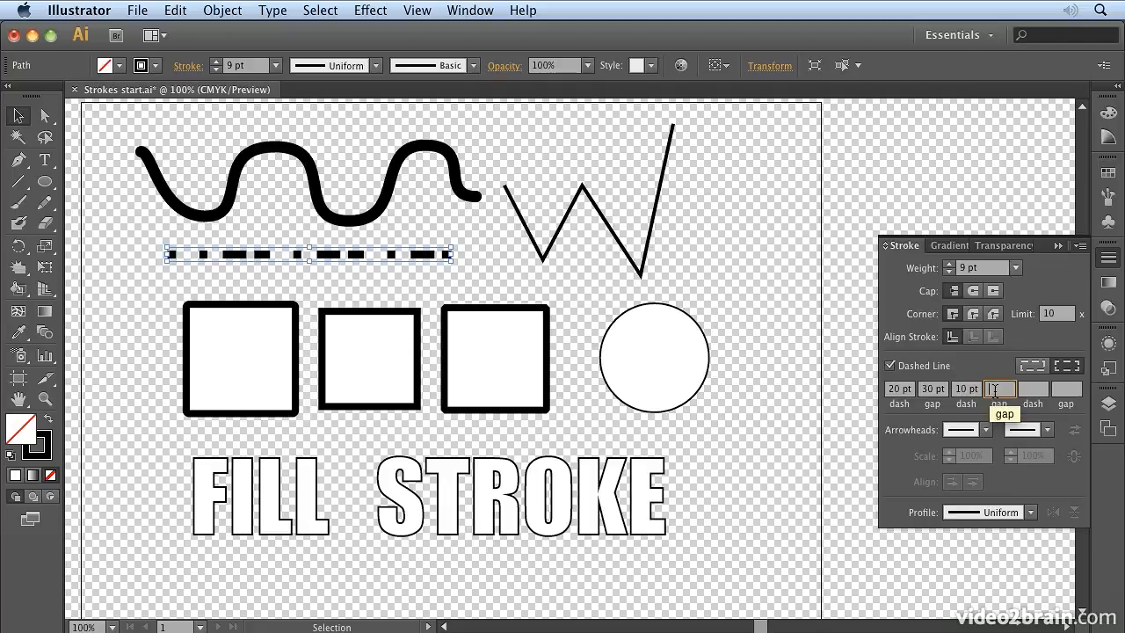
type("5")
key("Return")
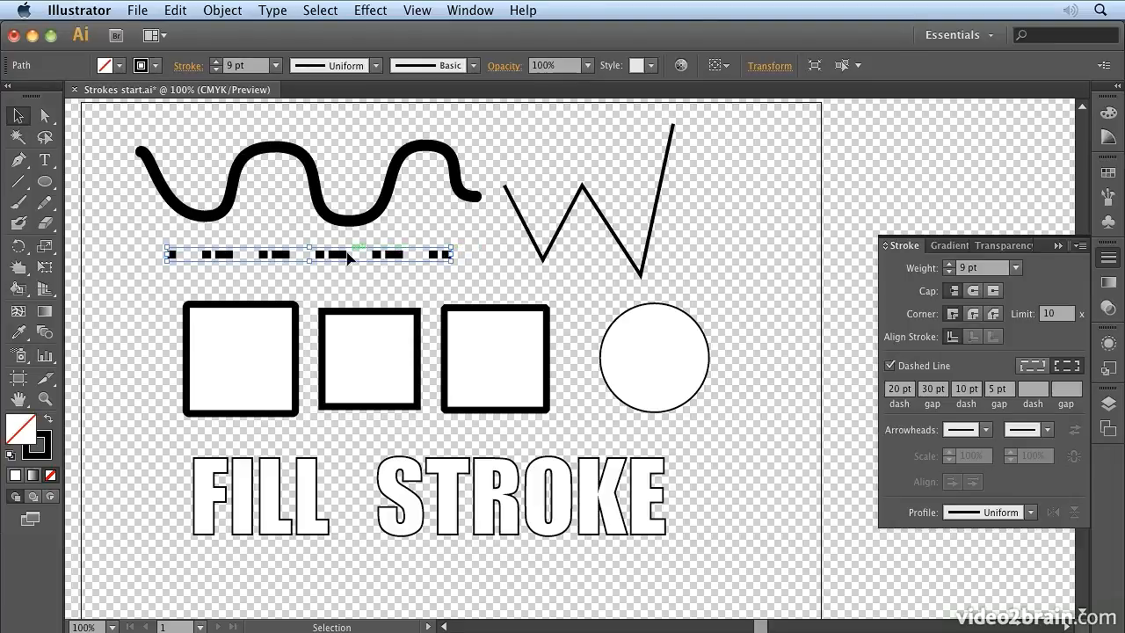
Undo the second dash and gap values of the straight line.
key("super+z")
key("super+z")
left_click(349, 253)
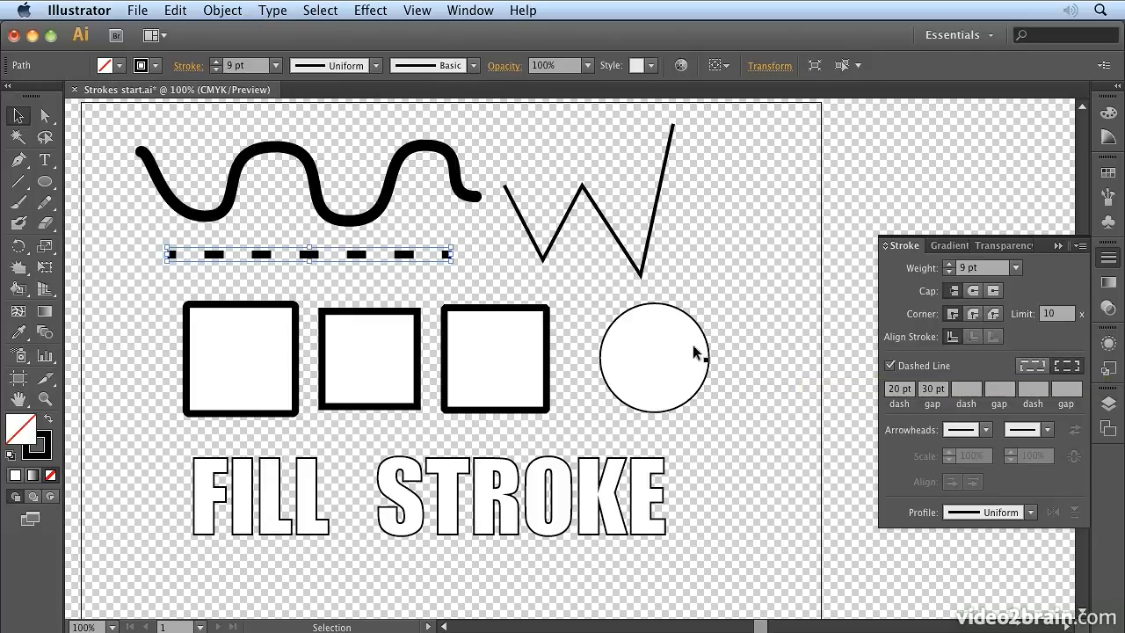
Apply dashed strokes to the third square and the circle, preserving exact dash and gap lengths on the circle.
left_click(546, 314)
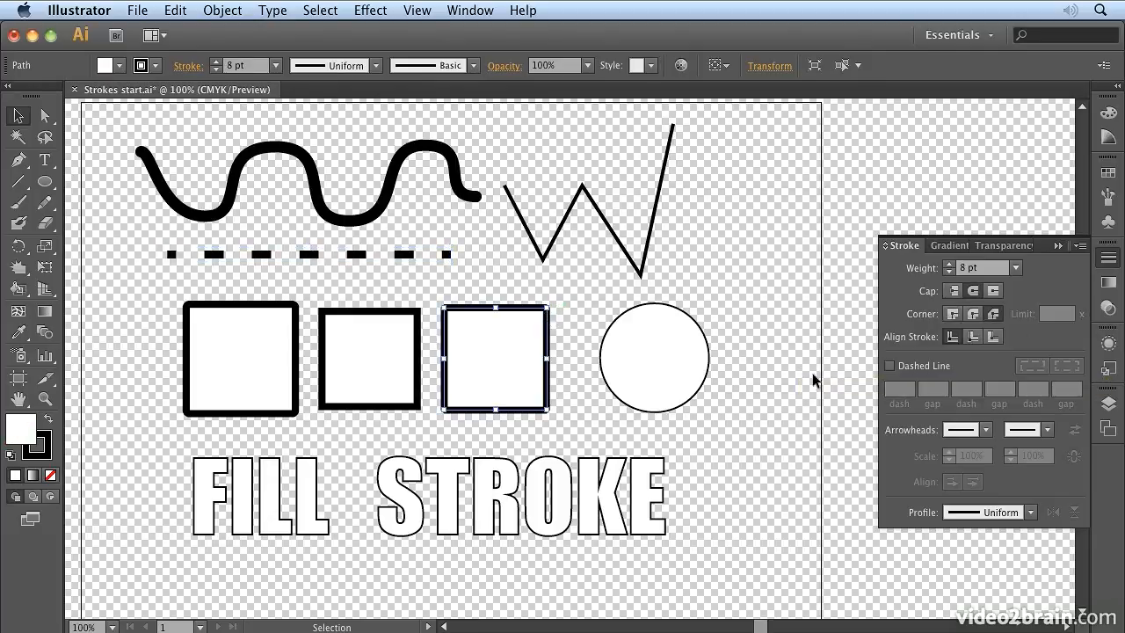
left_click(889, 366)
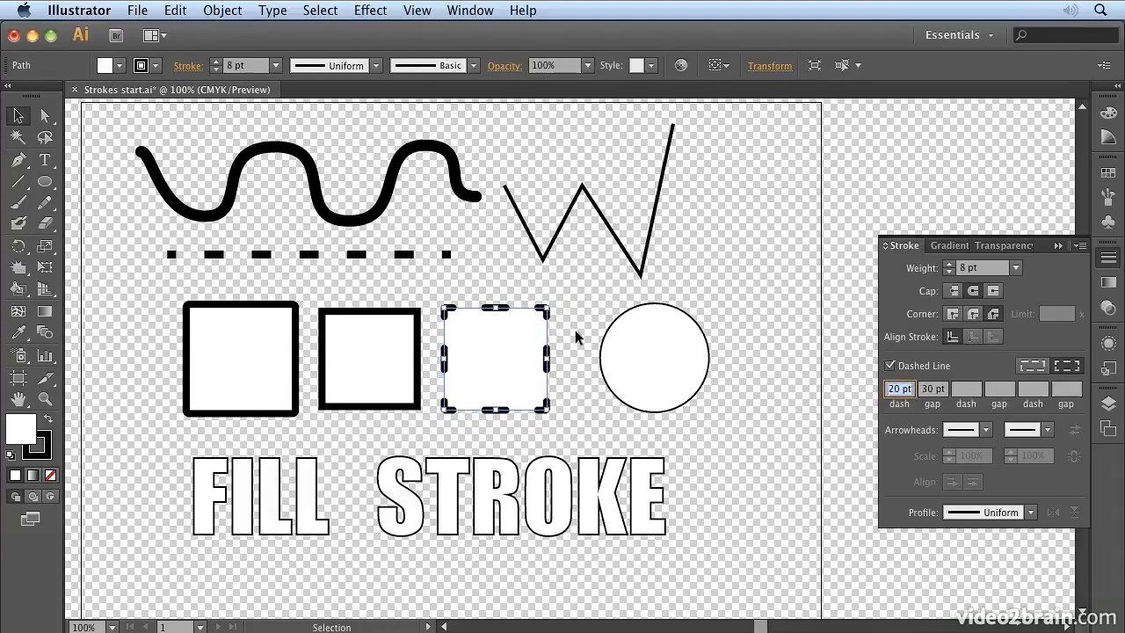
left_click(666, 350)
left_click(890, 366)
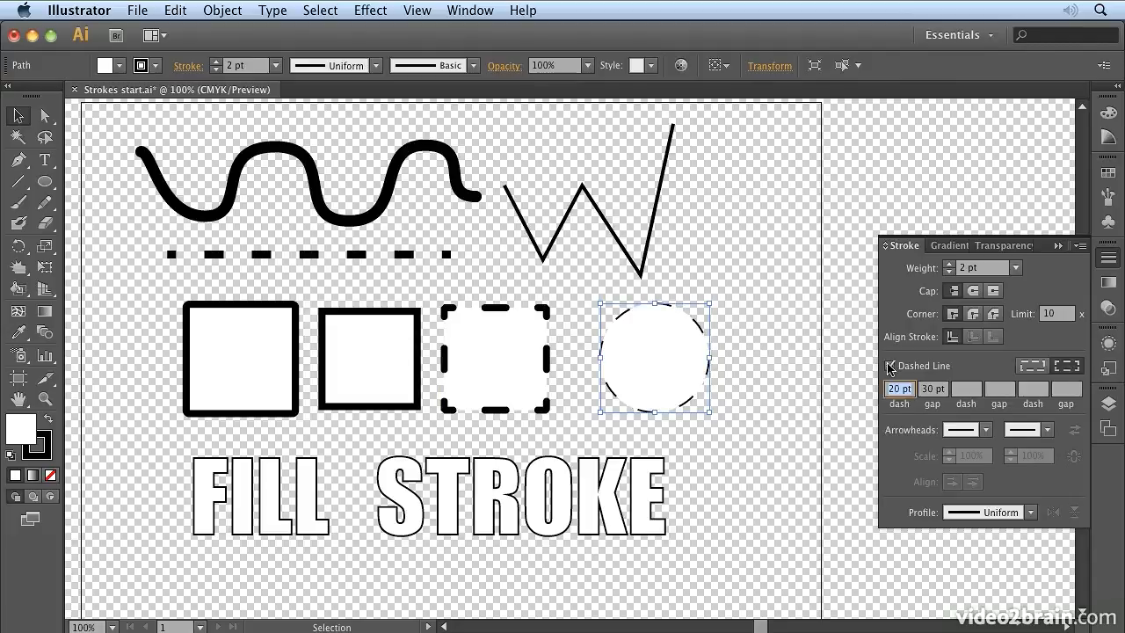
left_click(1030, 369)
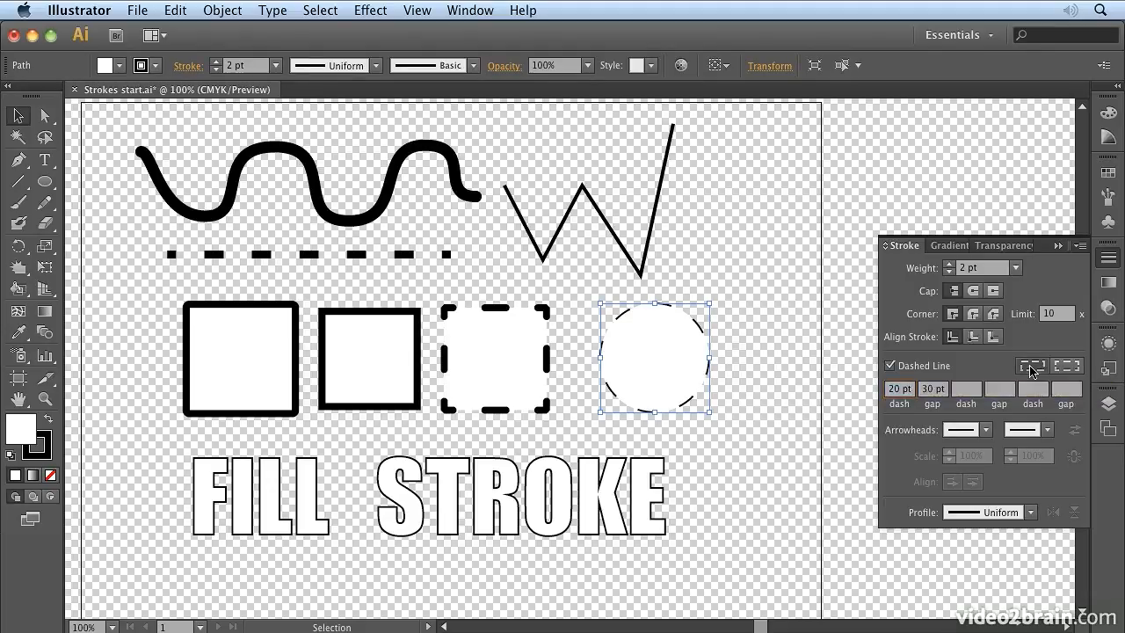
Align the dashes of the circle and the third square to corners and path ends, adjusting their lengths to fit.
left_click(1073, 370)
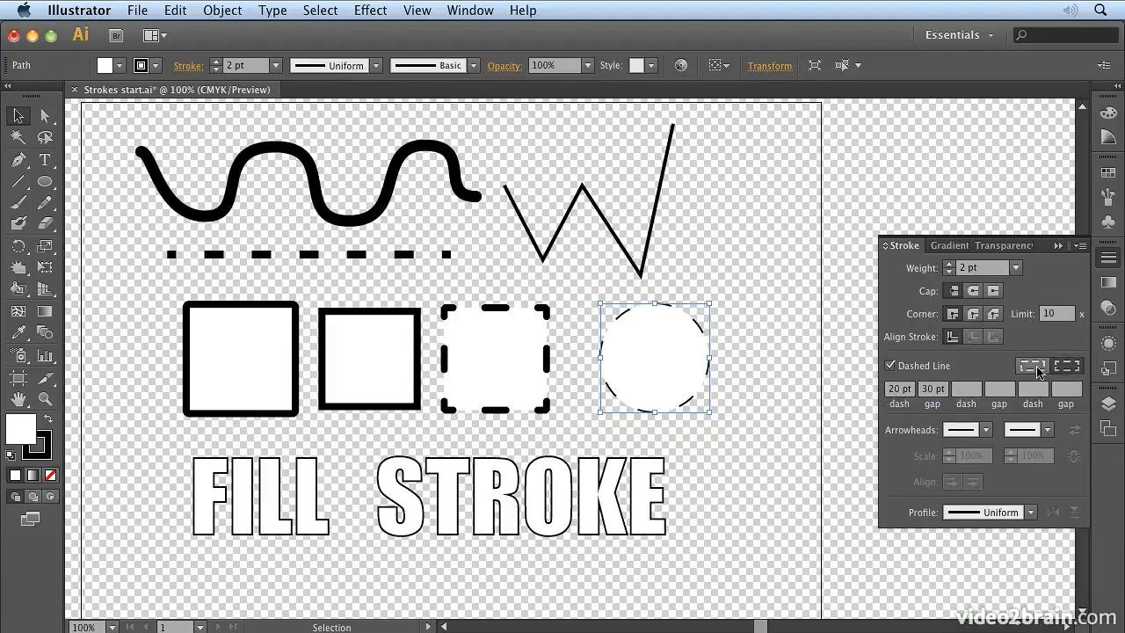
left_click(1034, 368)
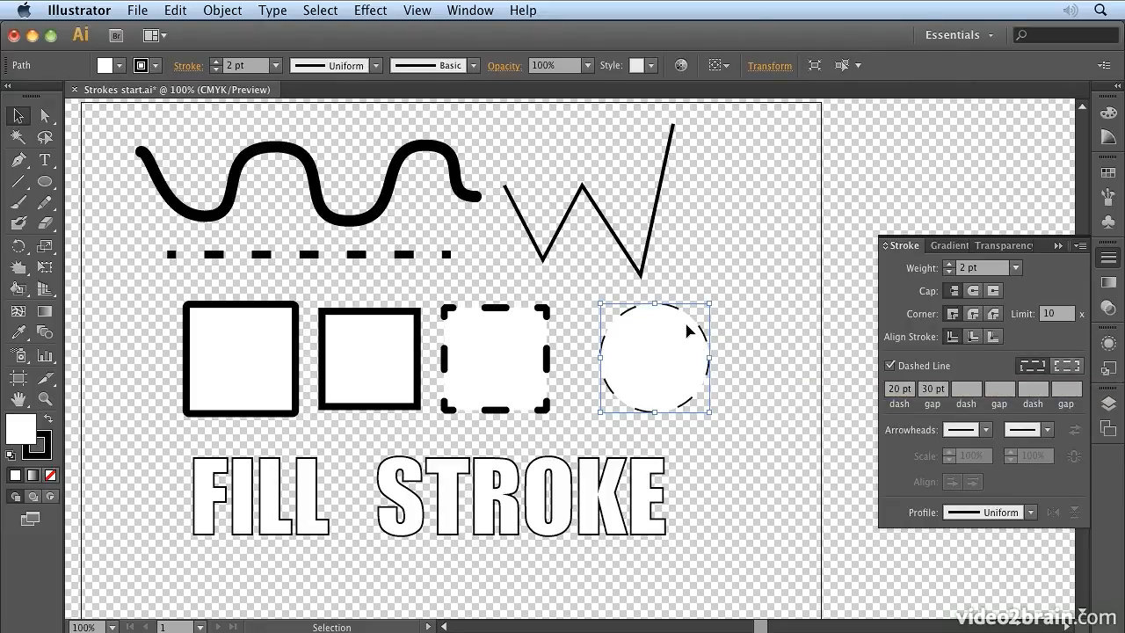
left_click(1060, 367)
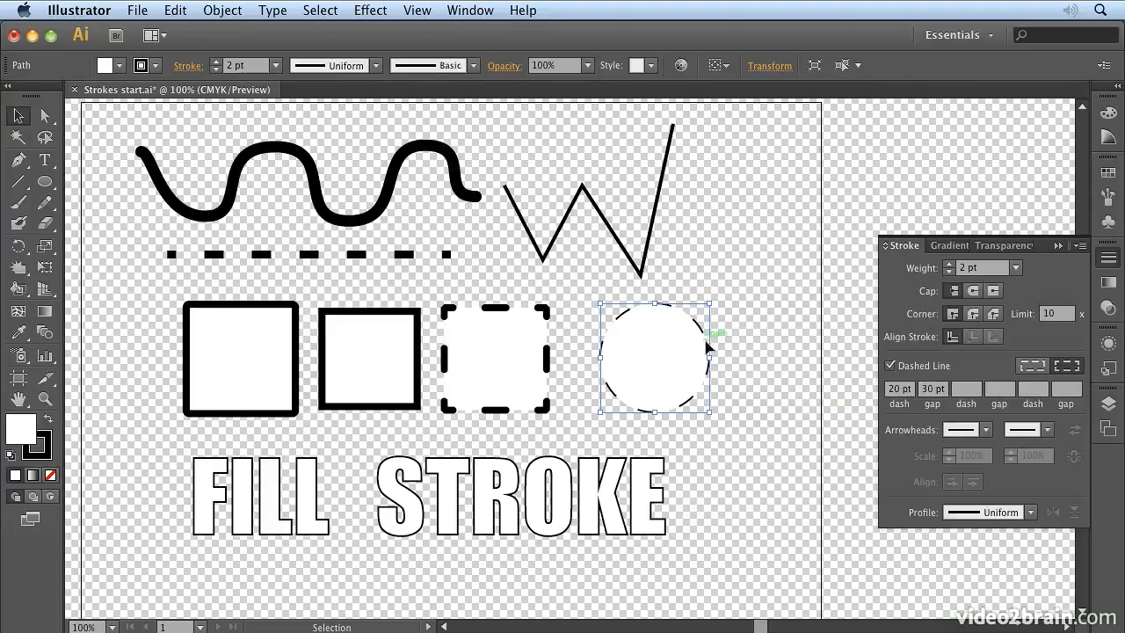
left_click(505, 312)
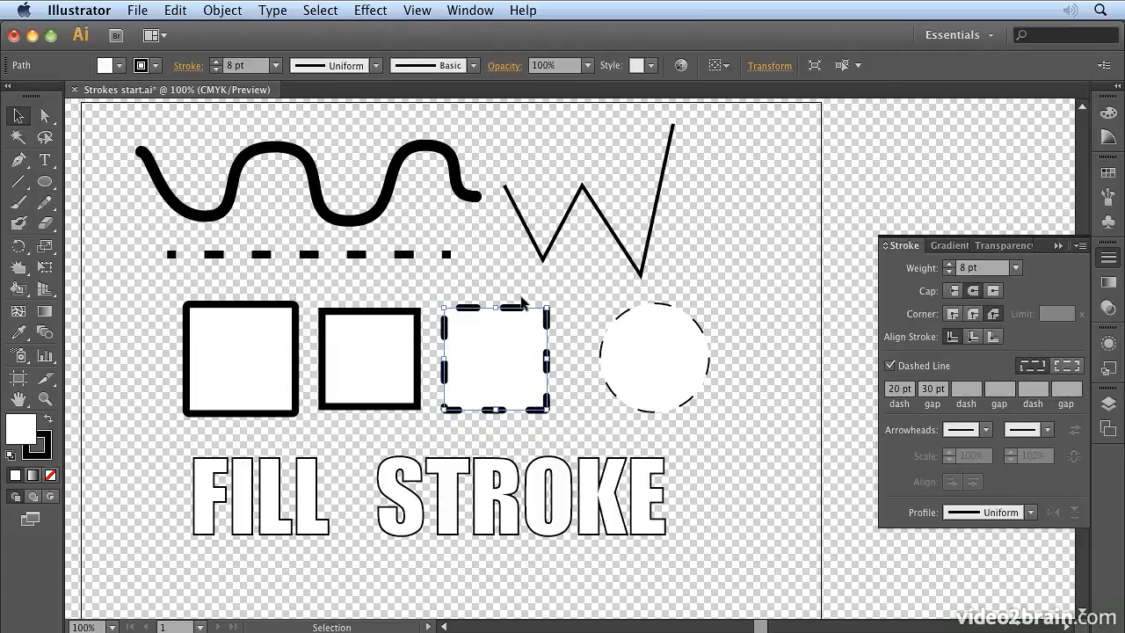
left_click(1066, 366)
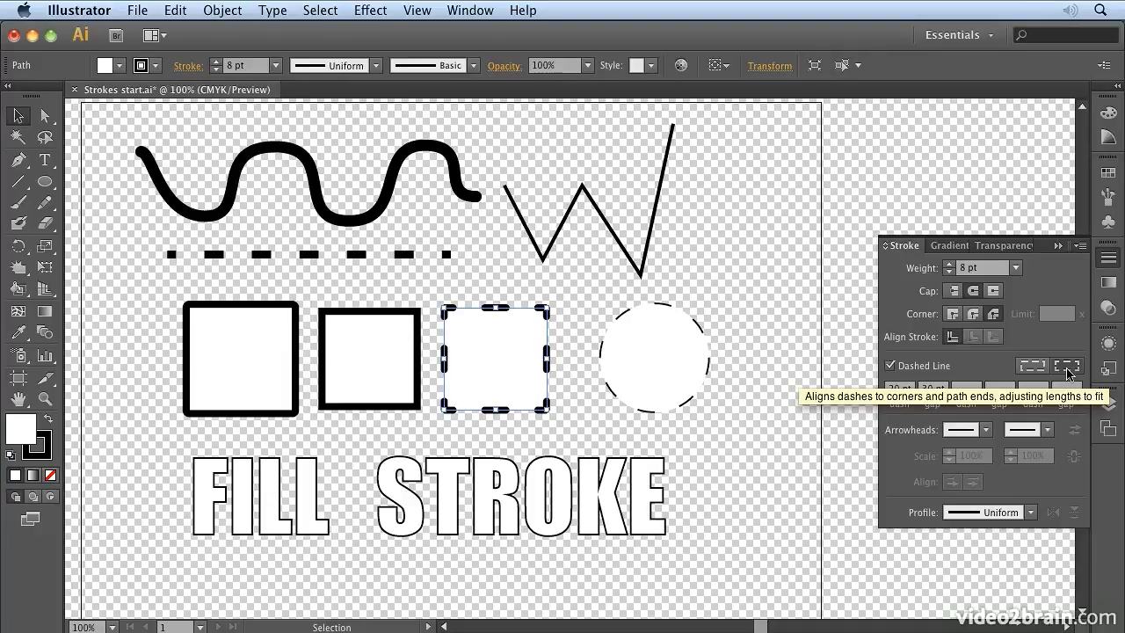
Apply the elongated width profile with pointed ends to the zigzag line and set its stroke weight to 8 pt.
left_click(656, 207)
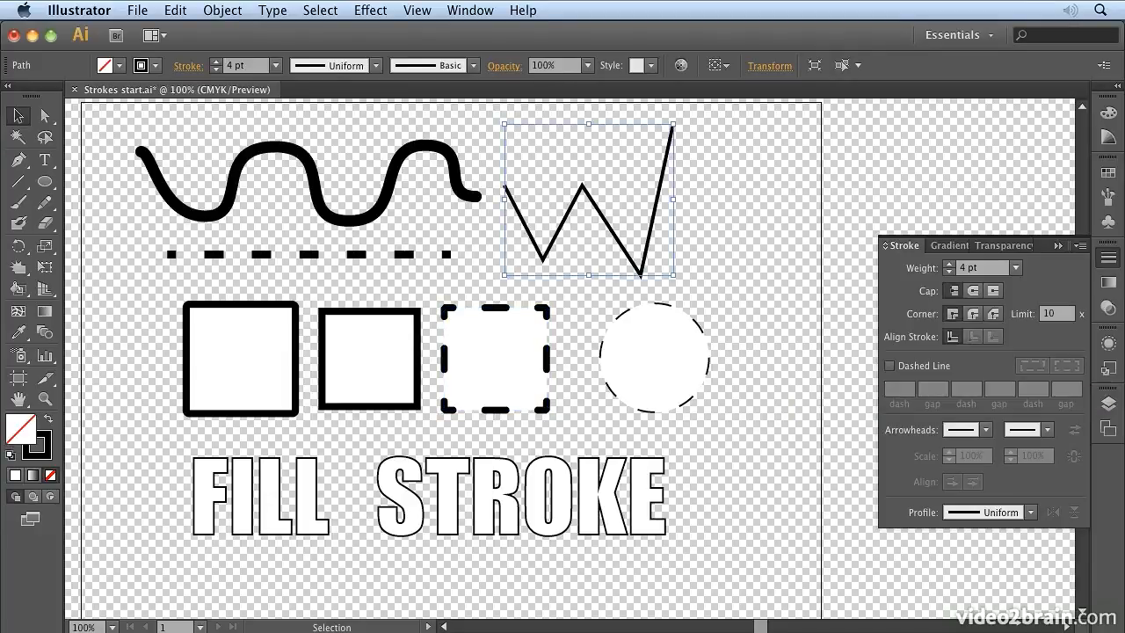
left_click(1034, 512)
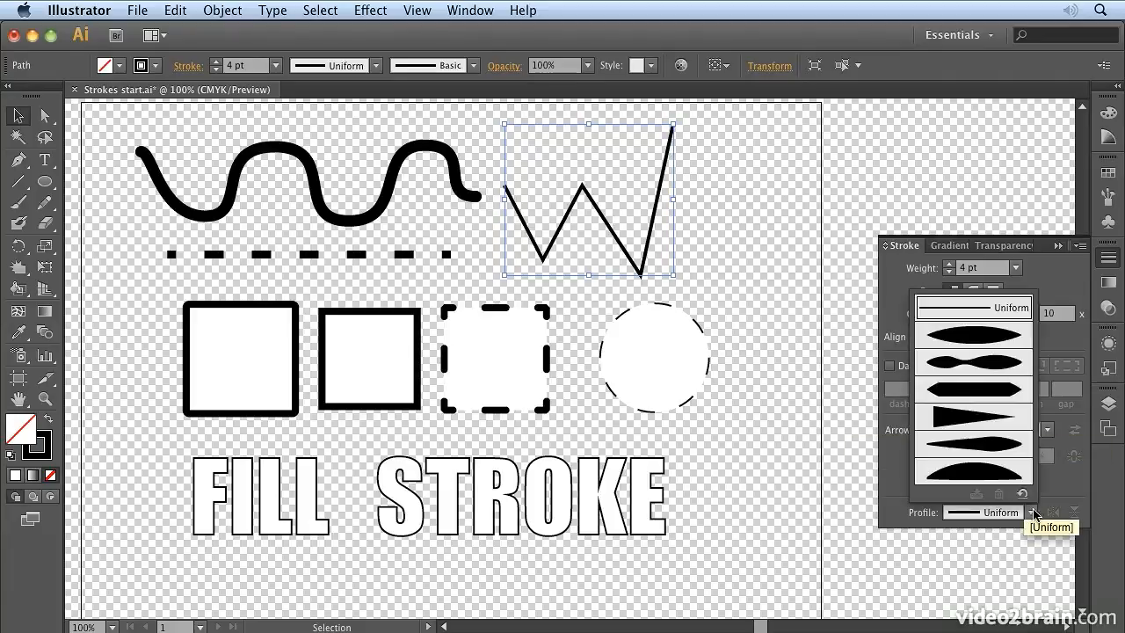
left_click(978, 387)
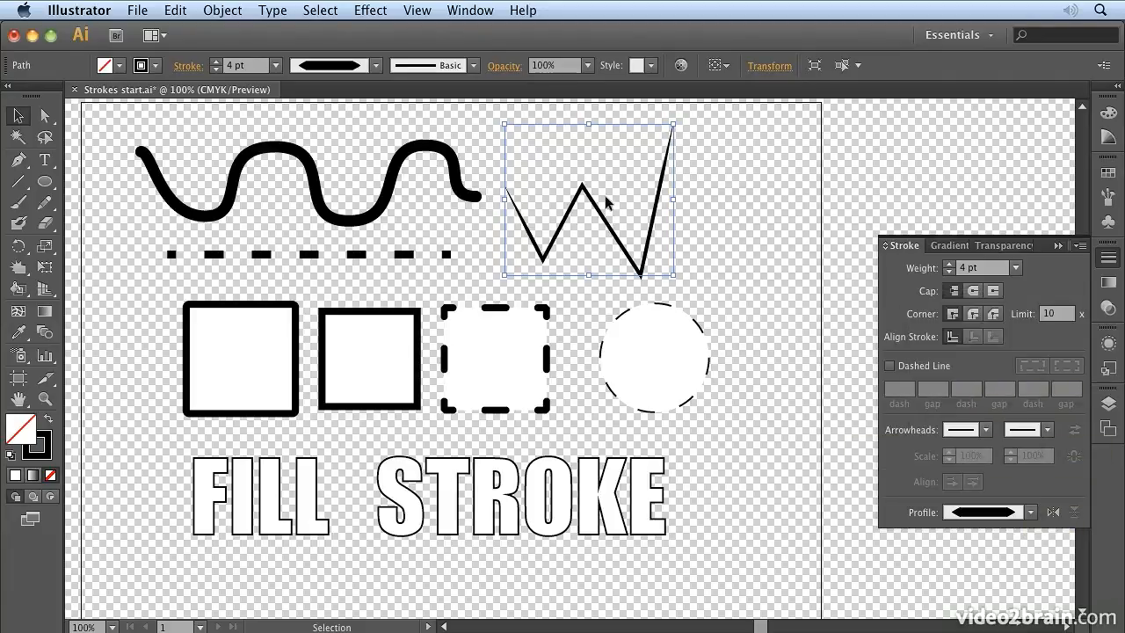
left_click(948, 264)
left_click(948, 265)
left_click(948, 265)
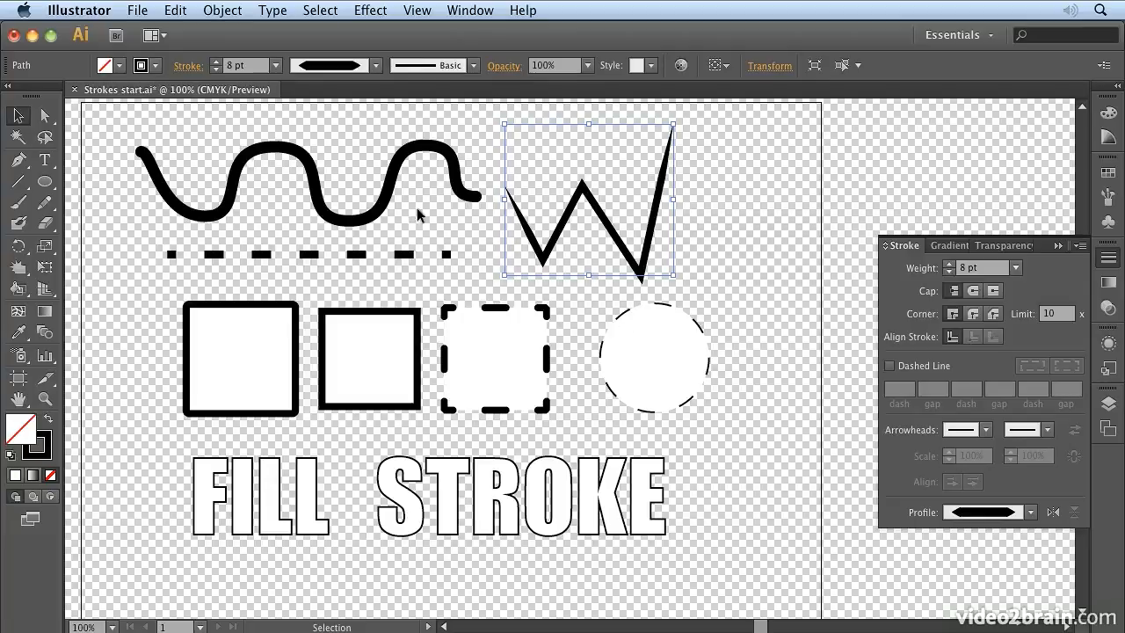
Add the Arrow 1 arrowhead to the start of the wavy line and Arrow 7 to its end.
left_click(365, 220)
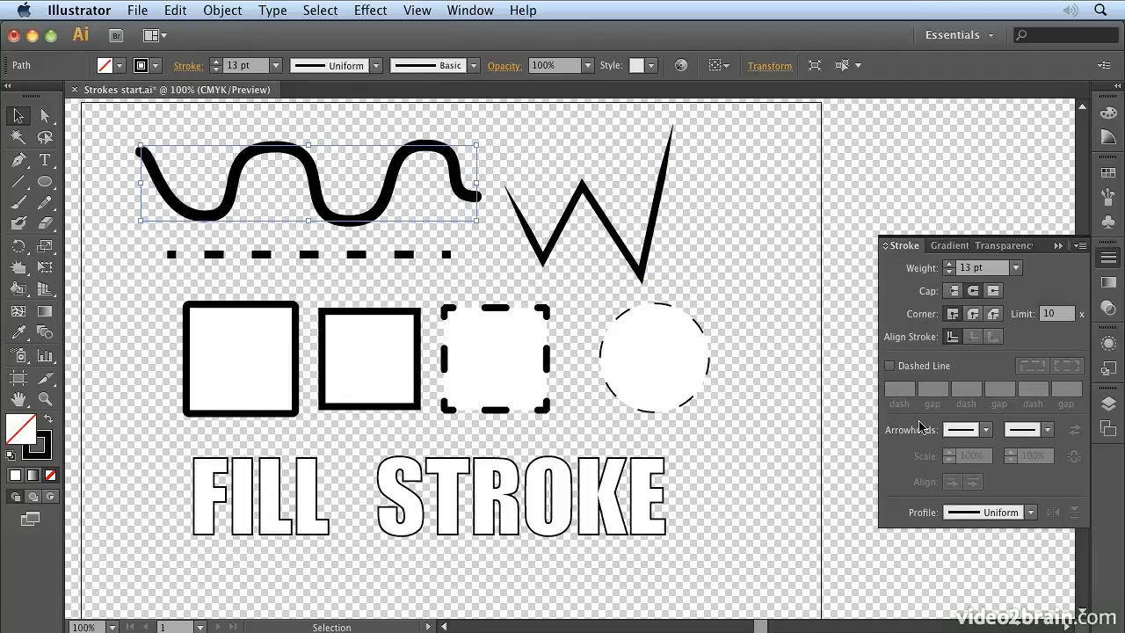
left_click(985, 430)
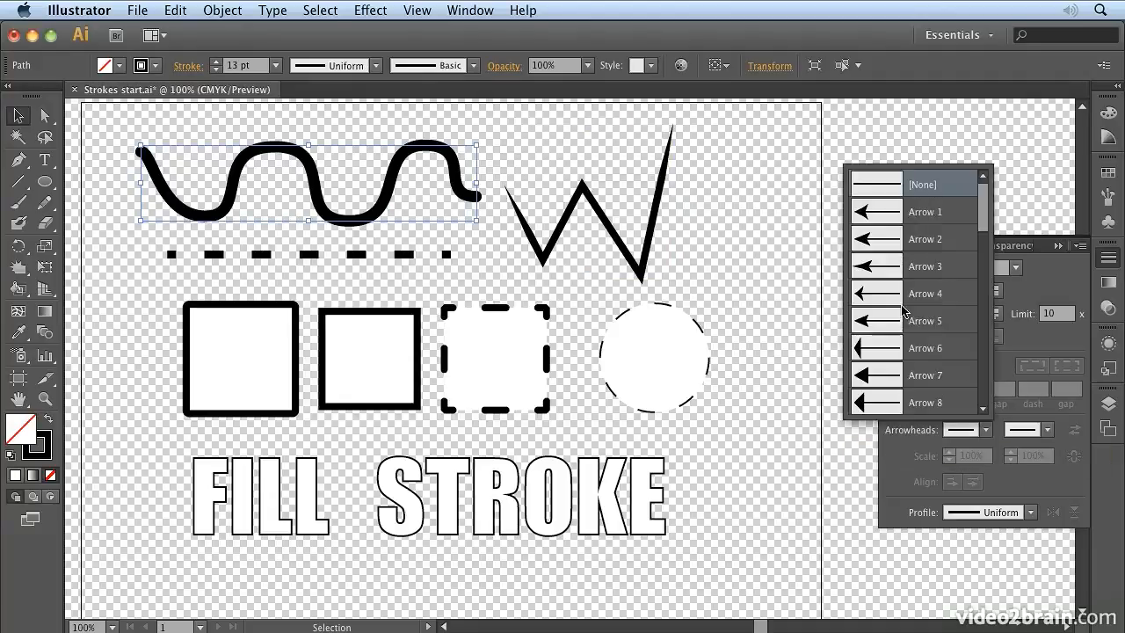
left_click(864, 217)
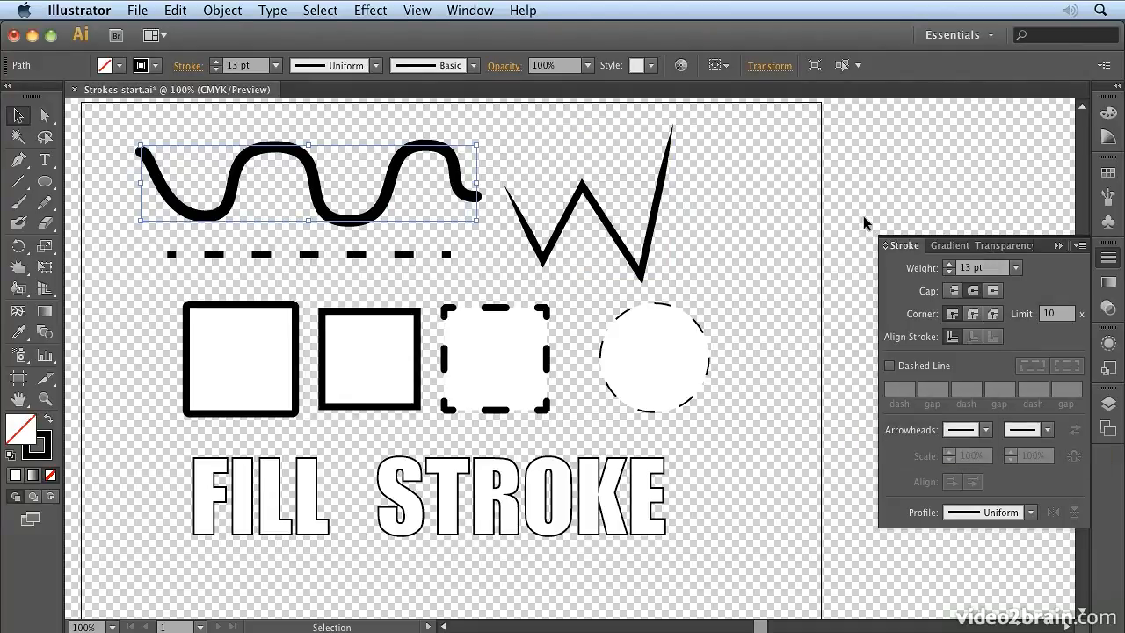
left_click(985, 427)
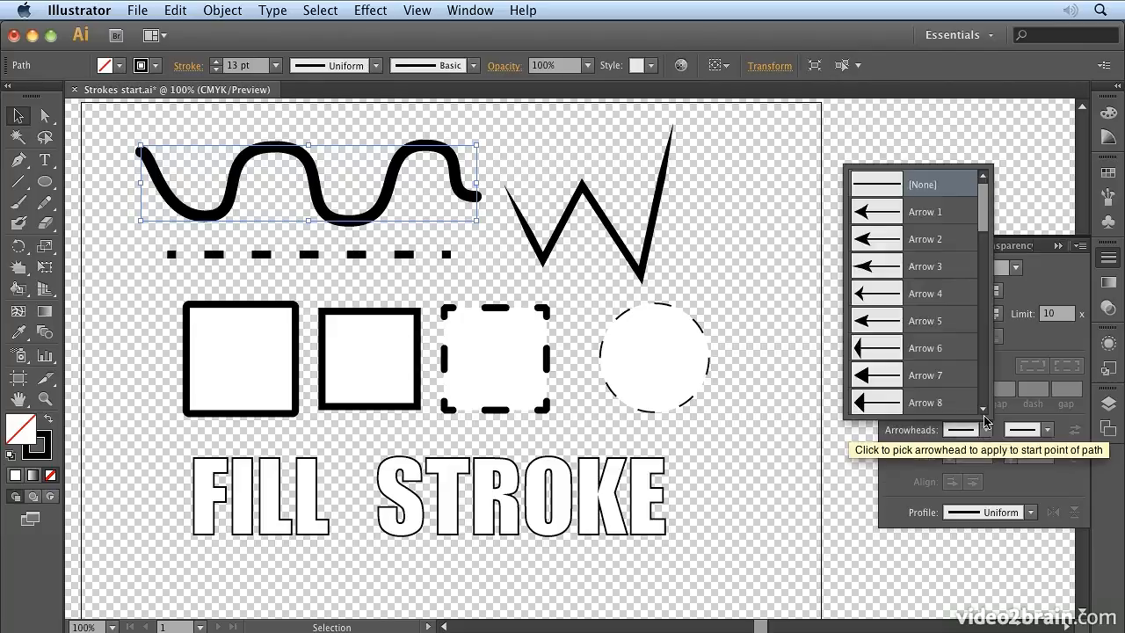
left_click(881, 214)
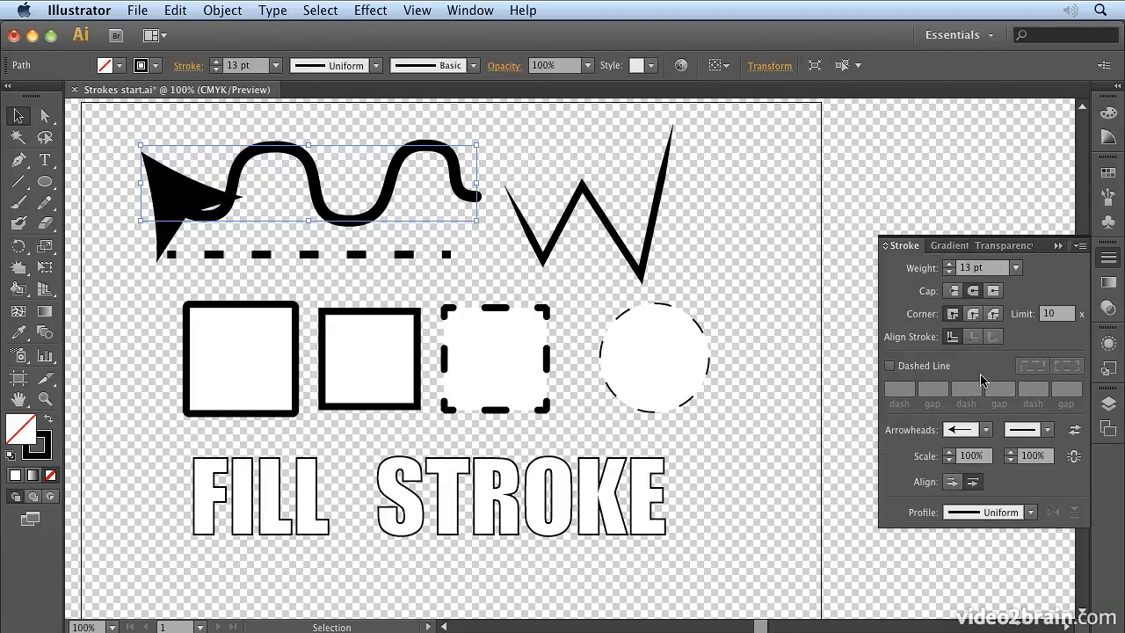
left_click(1047, 430)
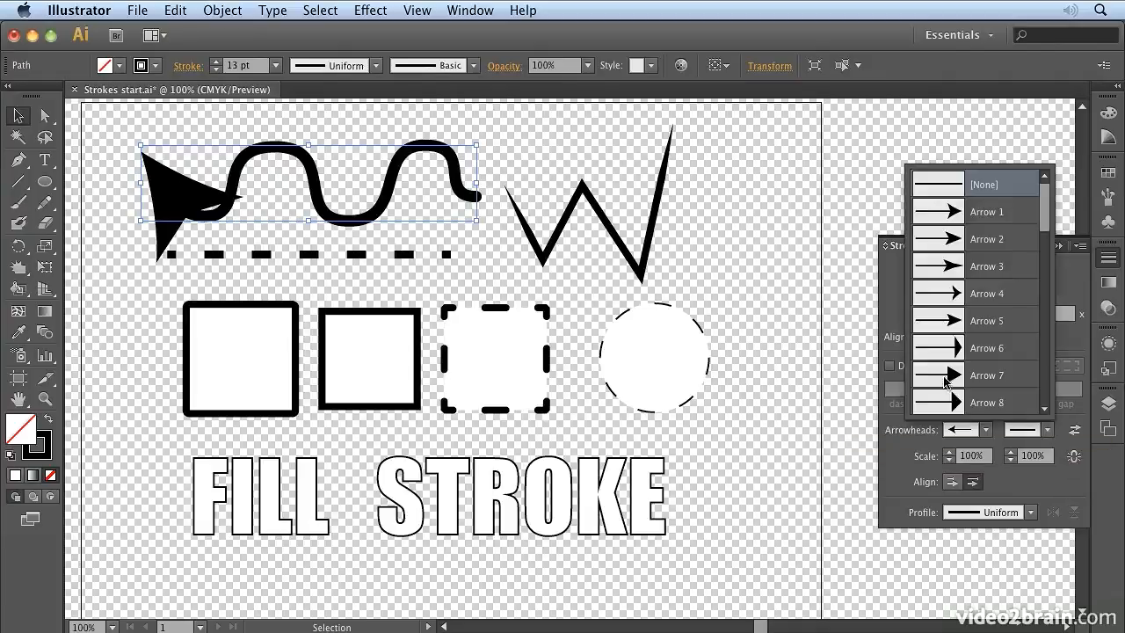
left_click(975, 212)
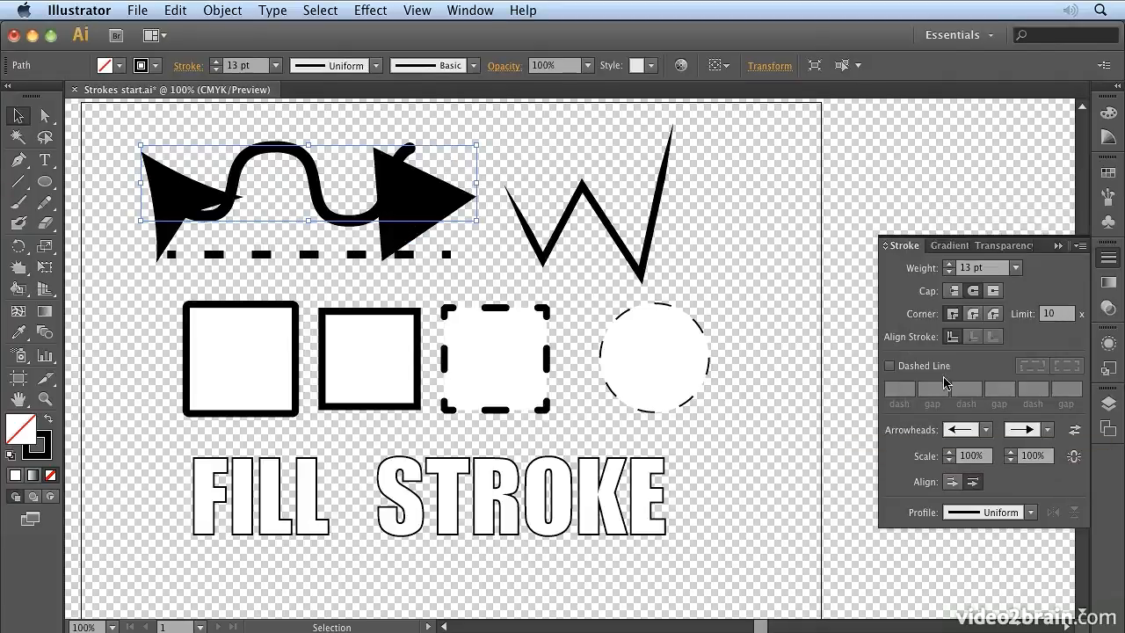
Scale the wavy line's end arrowhead to 57% and extend the arrow tips beyond the ends of the path.
left_click(1012, 461)
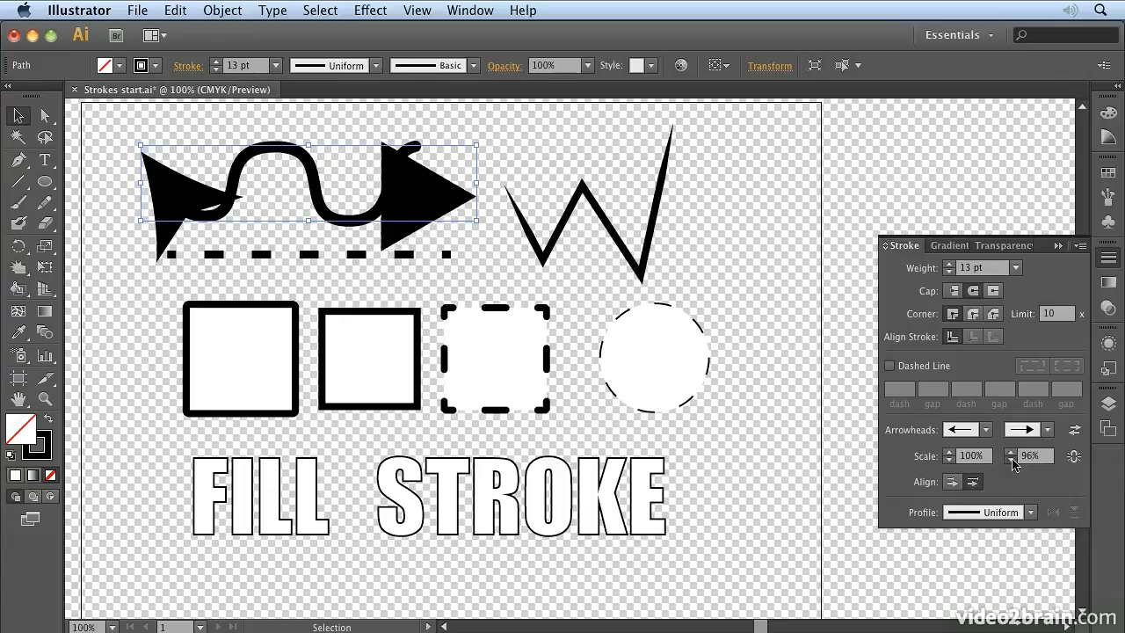
left_click(1012, 460)
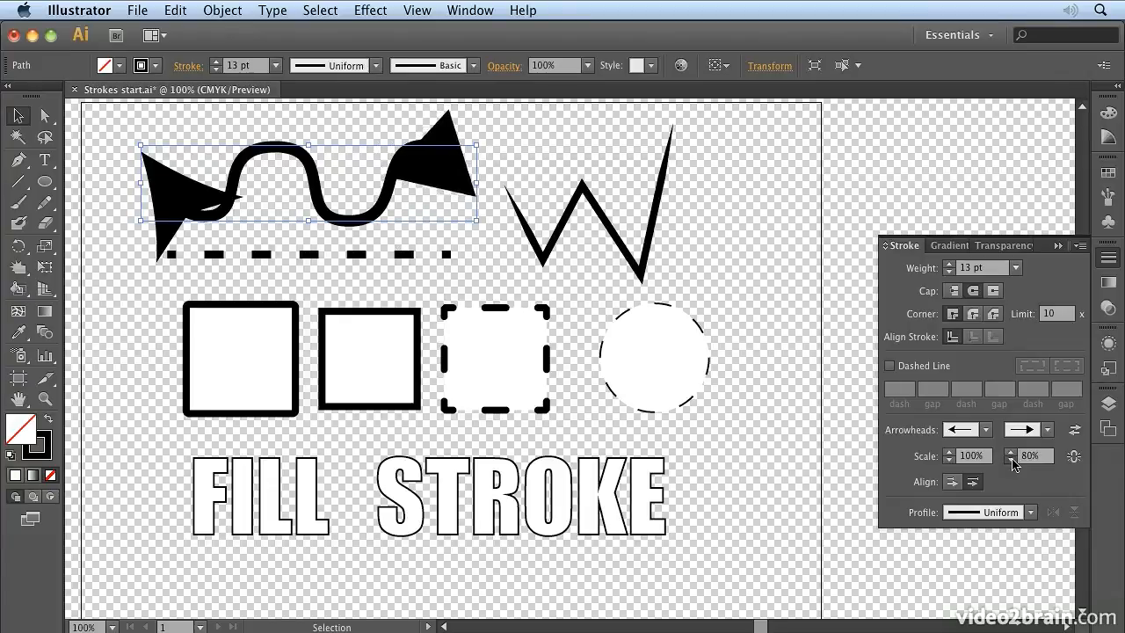
left_click(1011, 461)
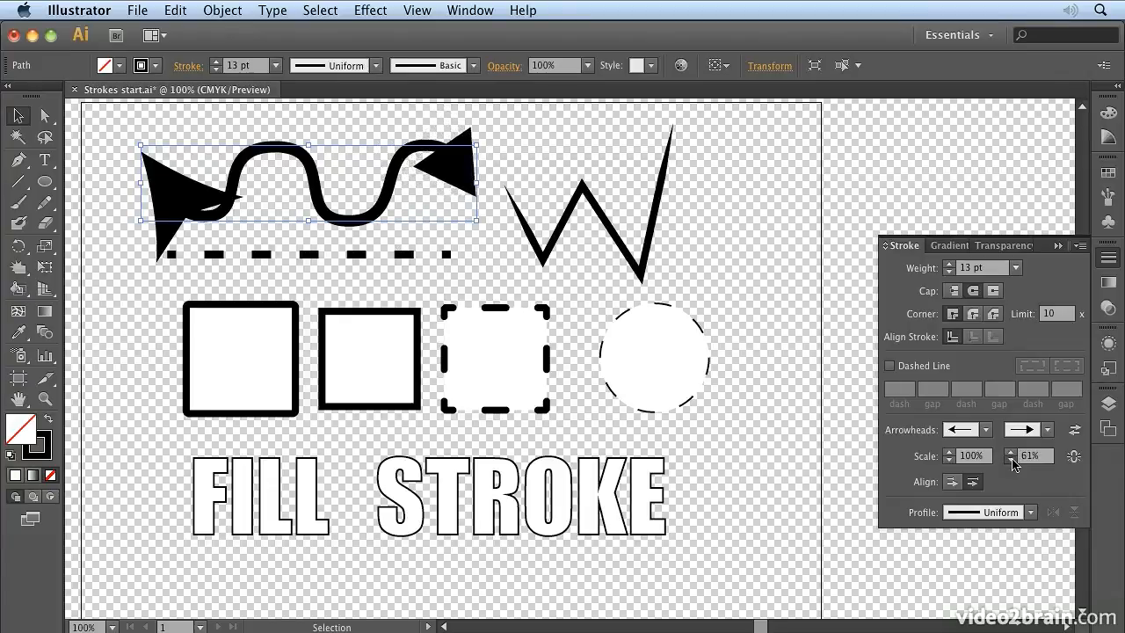
left_click(1012, 460)
left_click(950, 483)
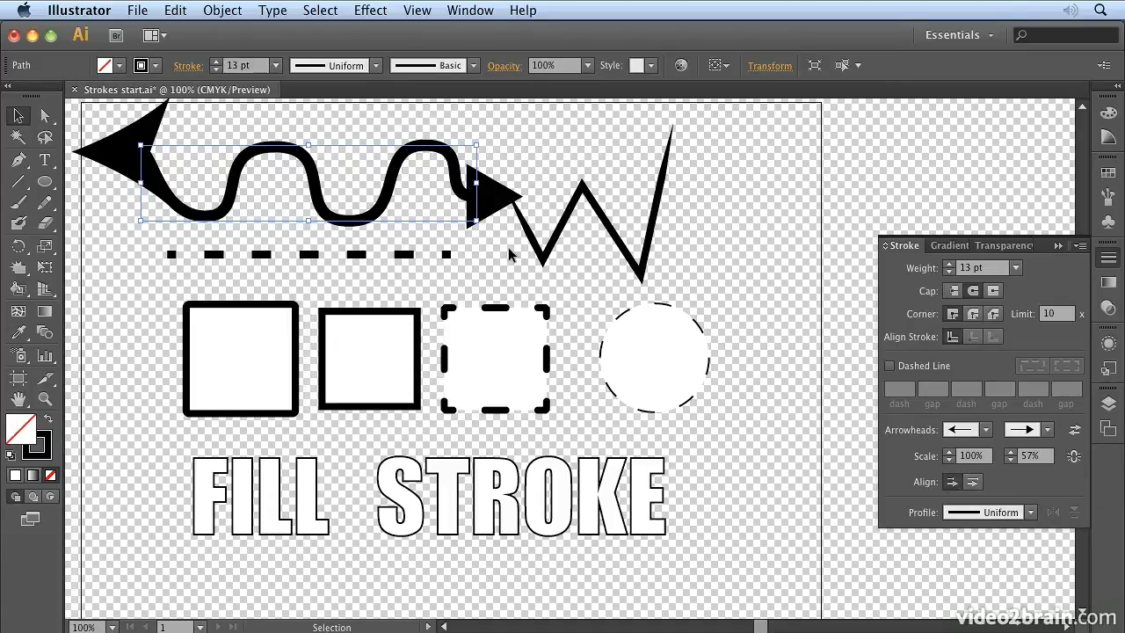
left_click(973, 482)
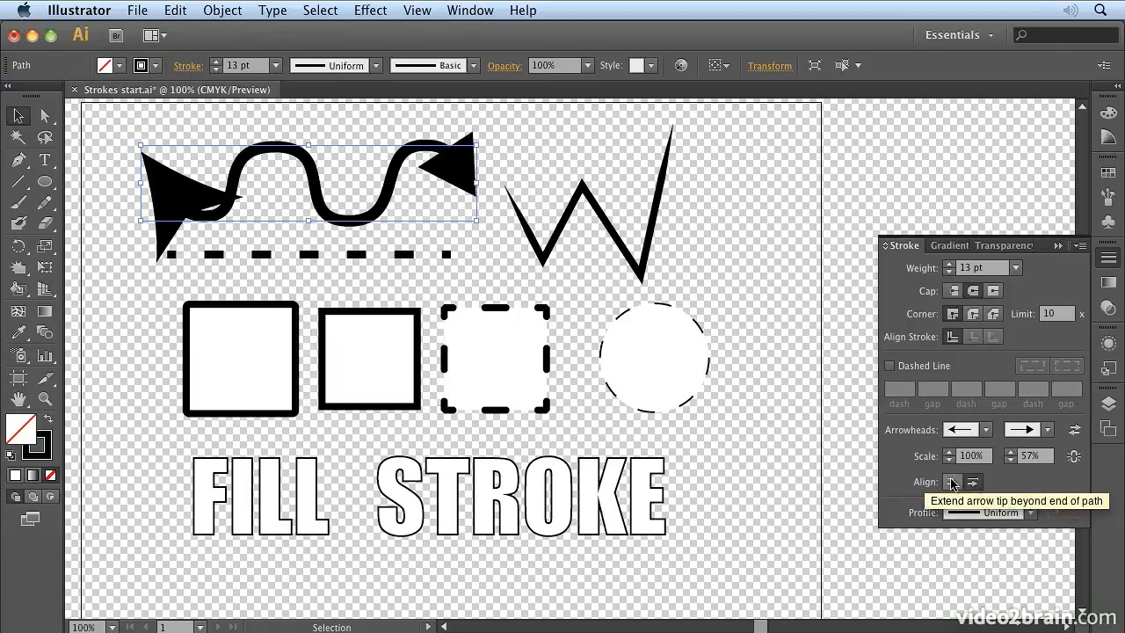
left_click(952, 483)
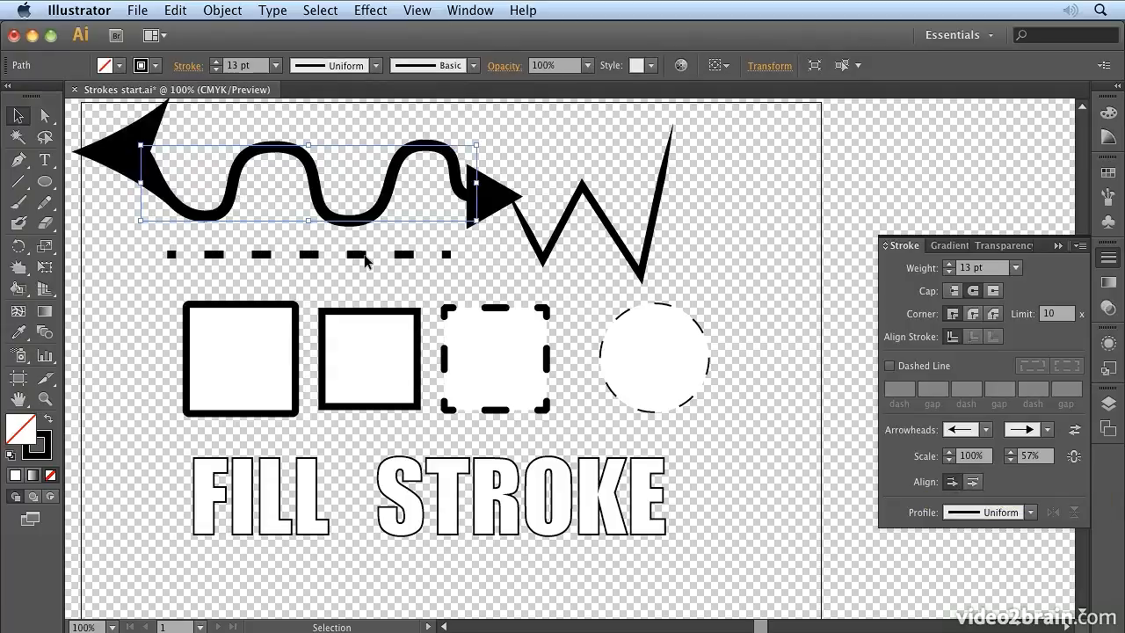
Scale the wavy line's start arrowhead to 67% and change it to Arrow 8.
left_click(951, 460)
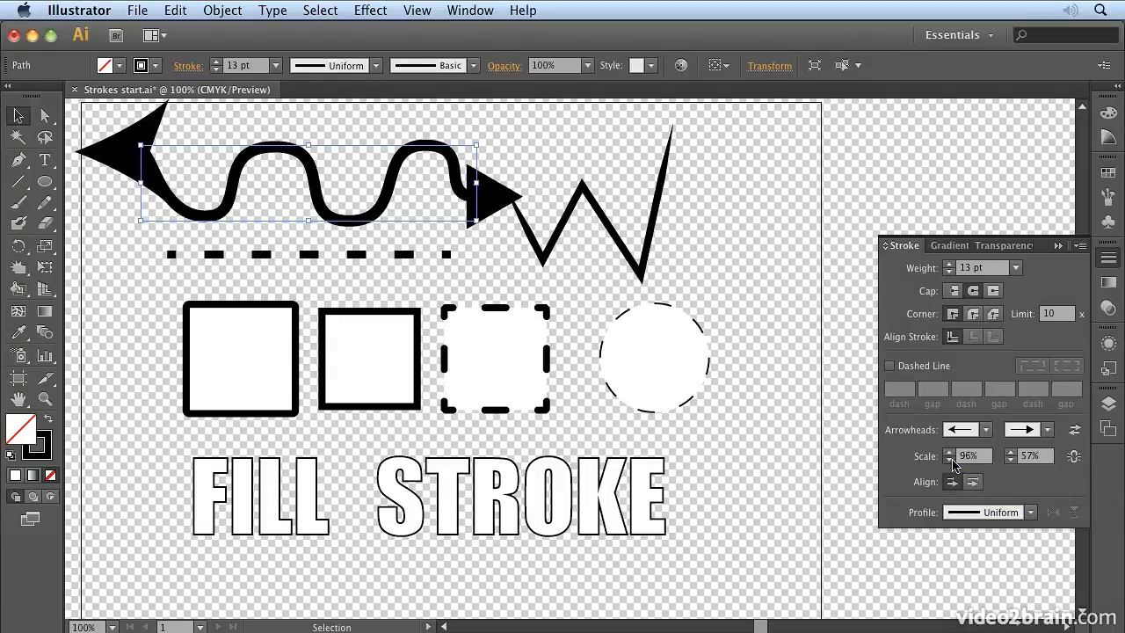
left_click(952, 459)
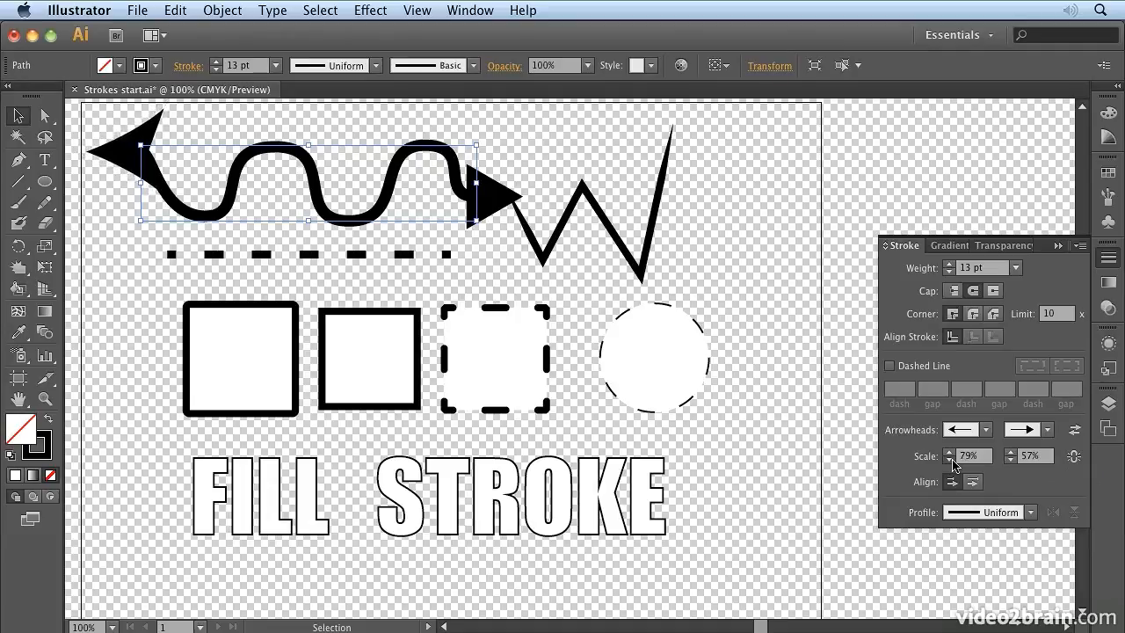
left_click(951, 459)
left_click(987, 430)
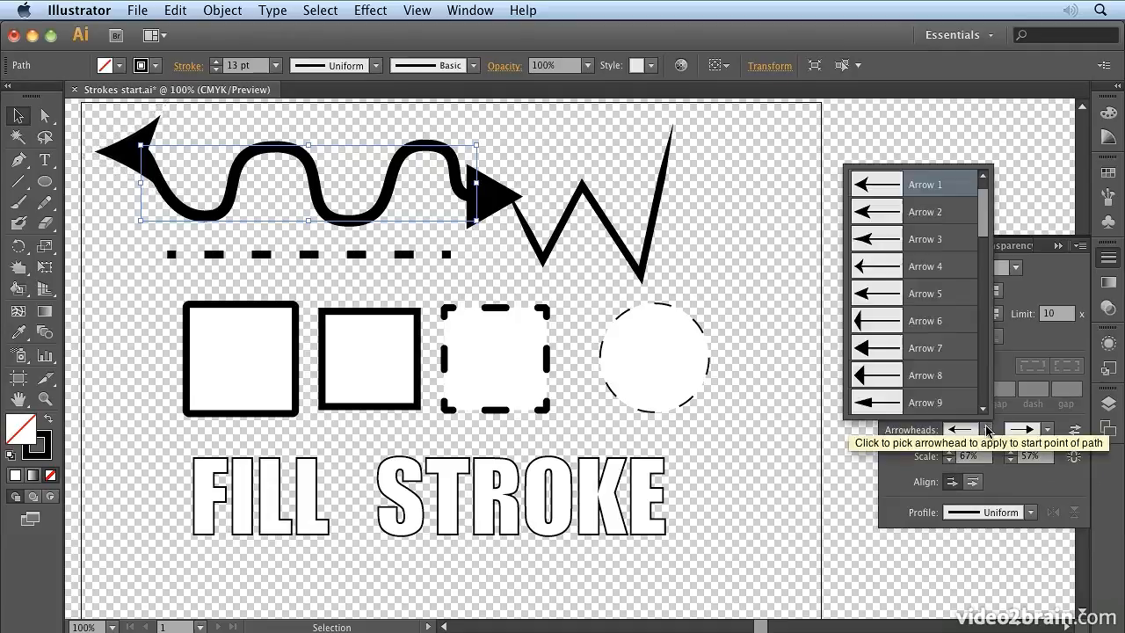
left_click(889, 375)
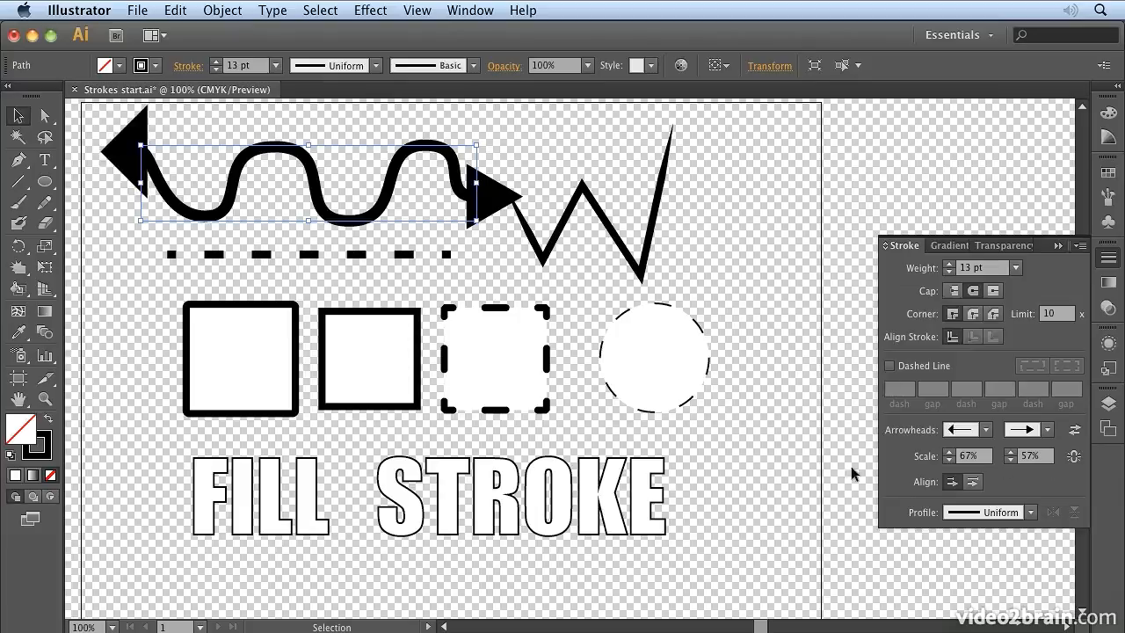
Compare placing the wavy line's arrow tips at the path ends with extending them beyond the ends.
left_click(975, 484)
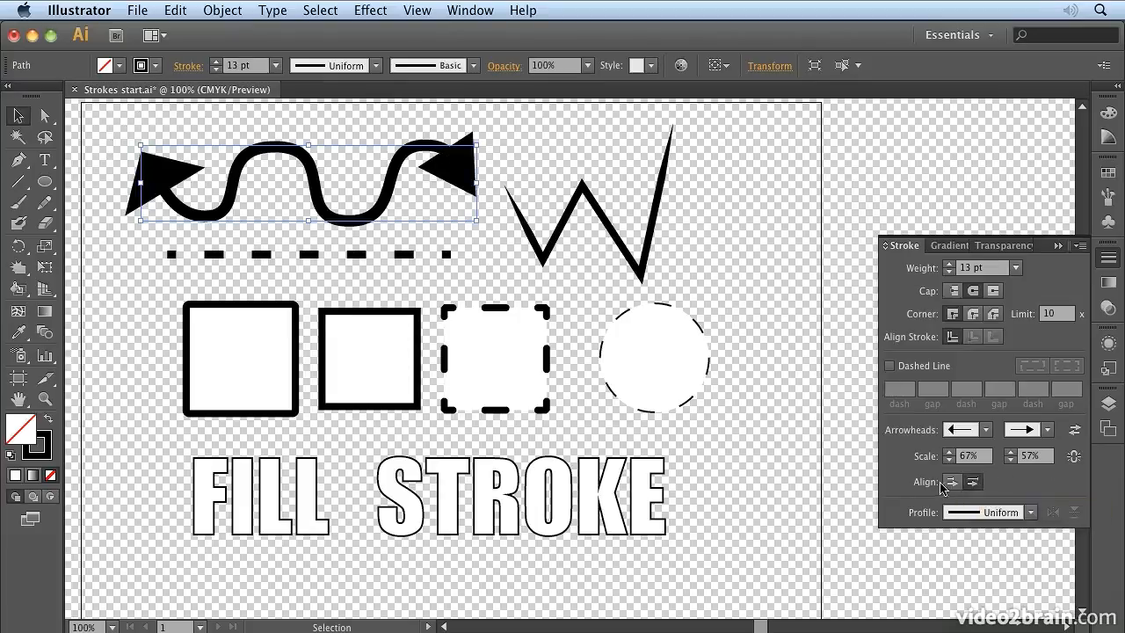
left_click(953, 484)
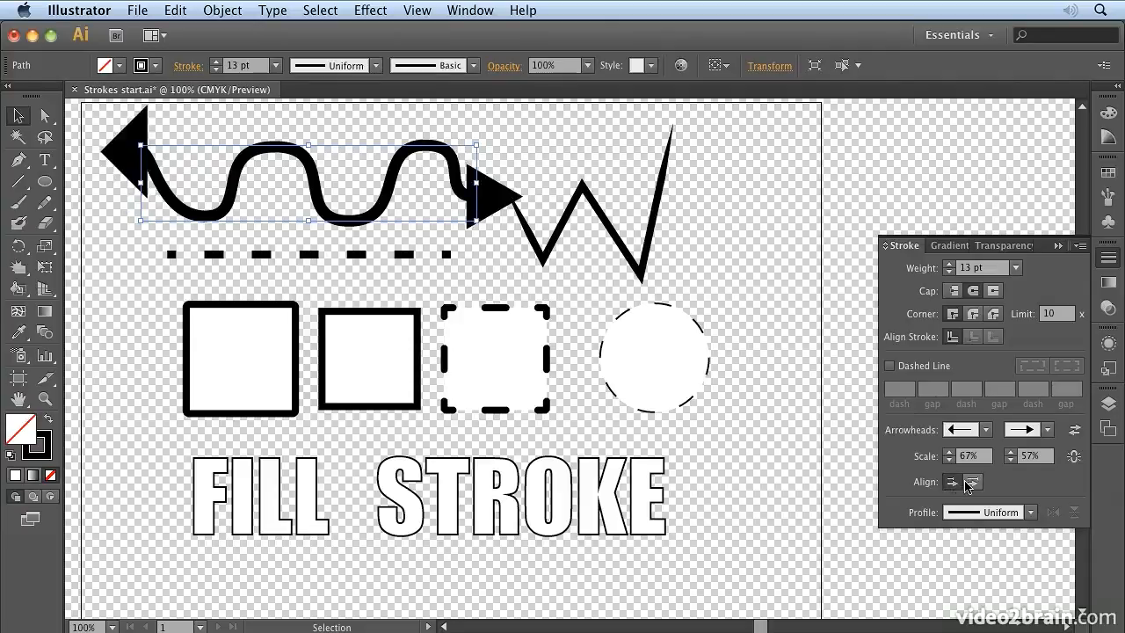
left_click(971, 483)
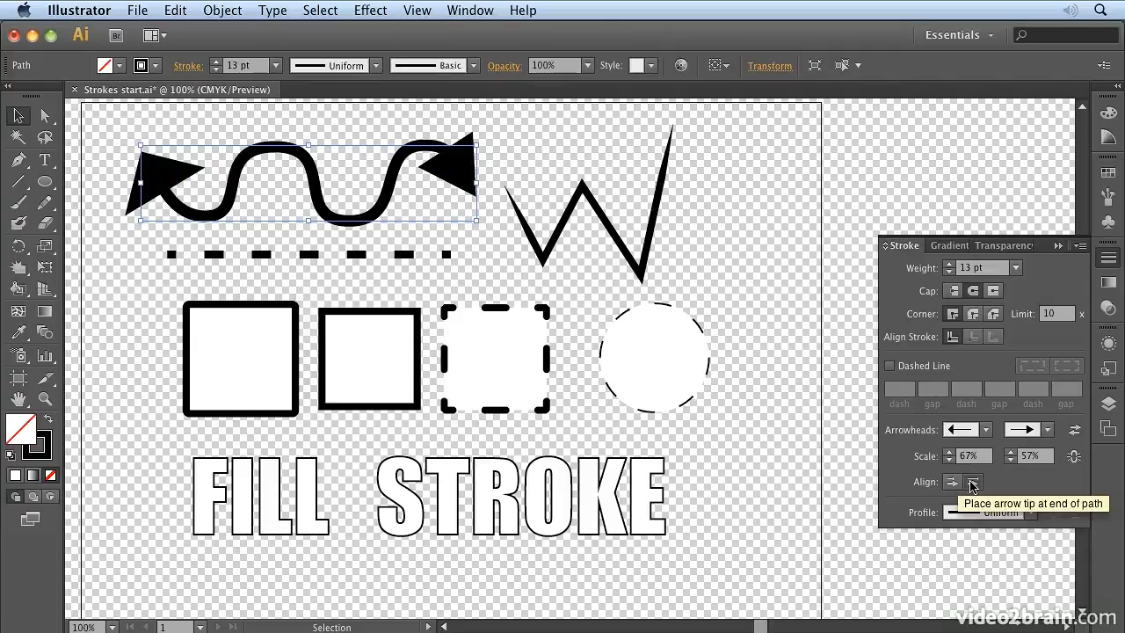
left_click(952, 483)
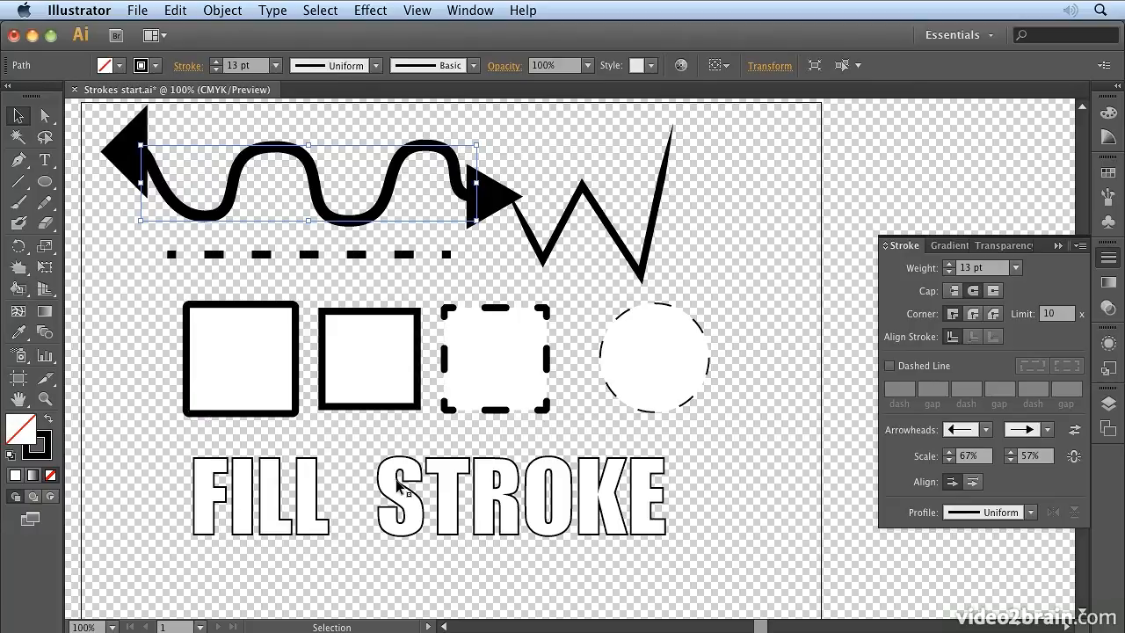
Fill the FILL text with a solid crimson red colour.
left_click(283, 497)
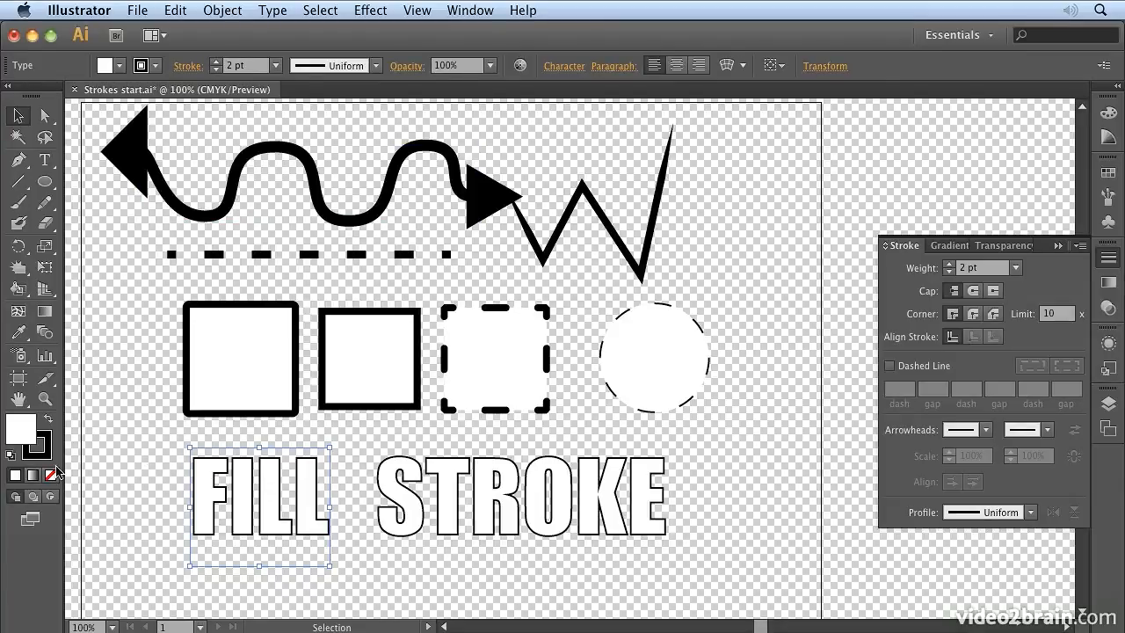
double_click(26, 431)
left_click_drag(654, 365, 648, 377)
left_click(904, 305)
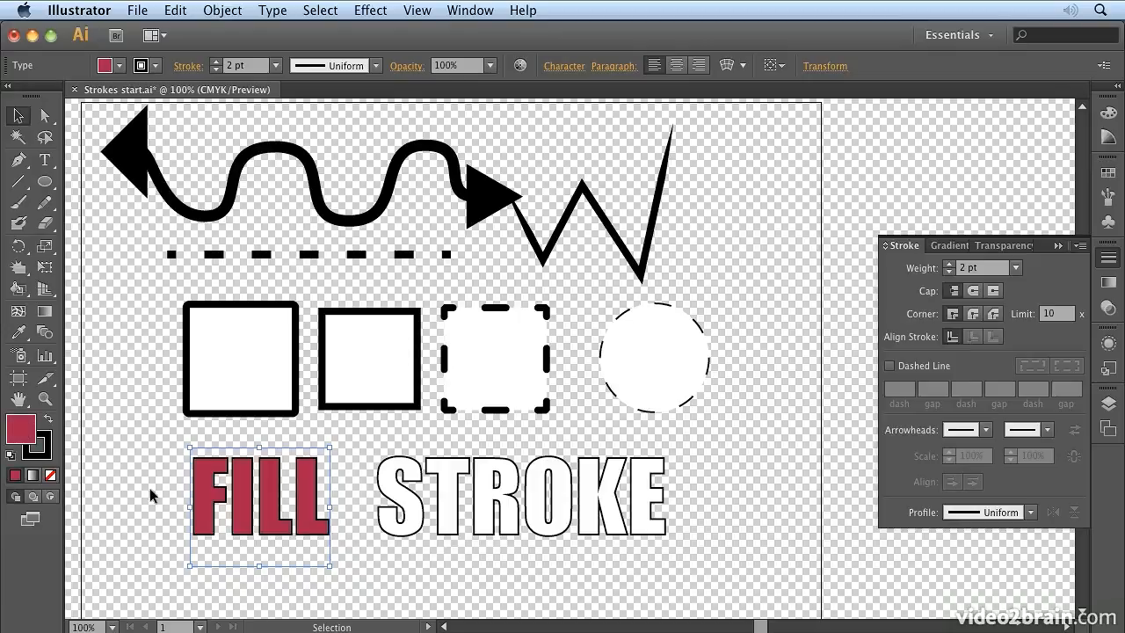
Try to fill the FILL text with a linear white-to-black gradient, moving the white stop to 20.92%.
left_click(33, 475)
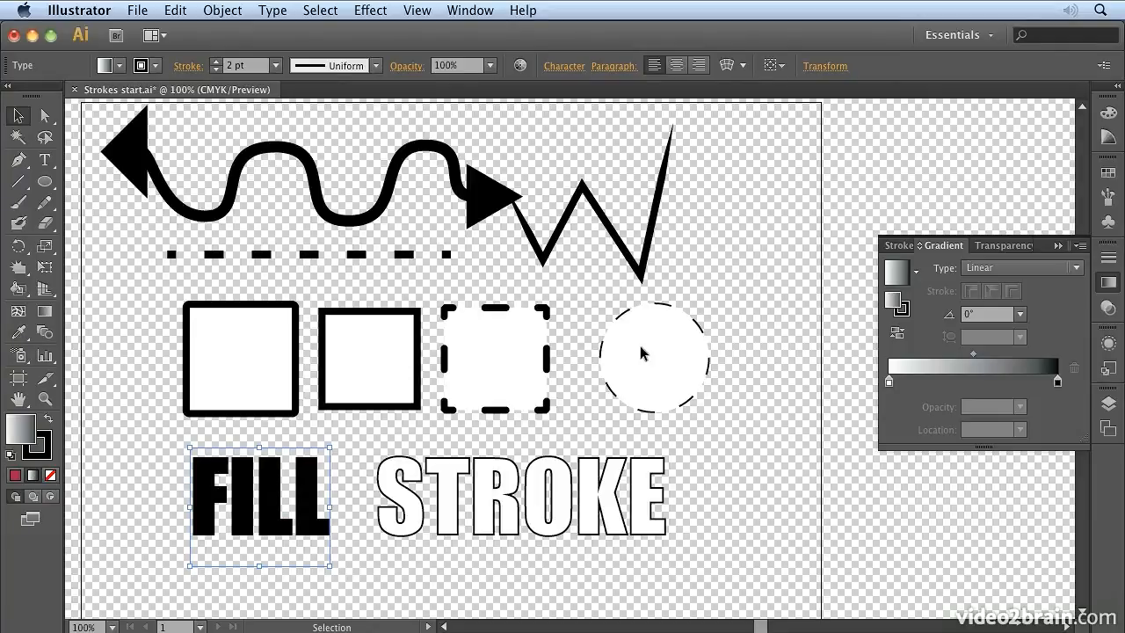
left_click_drag(889, 380, 923, 381)
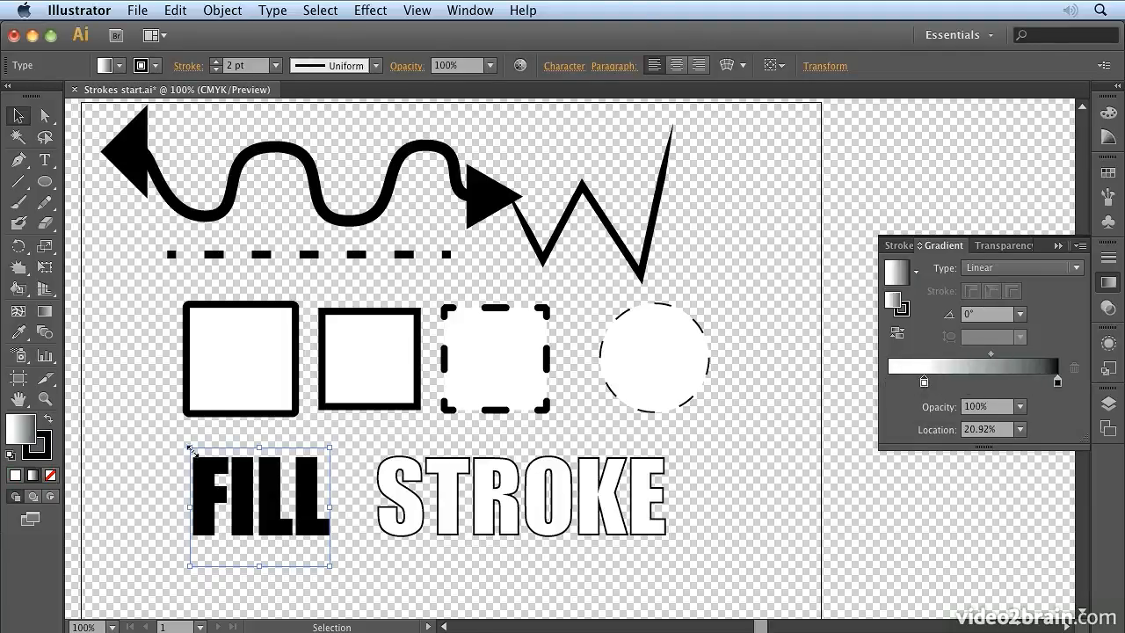
left_click(418, 480)
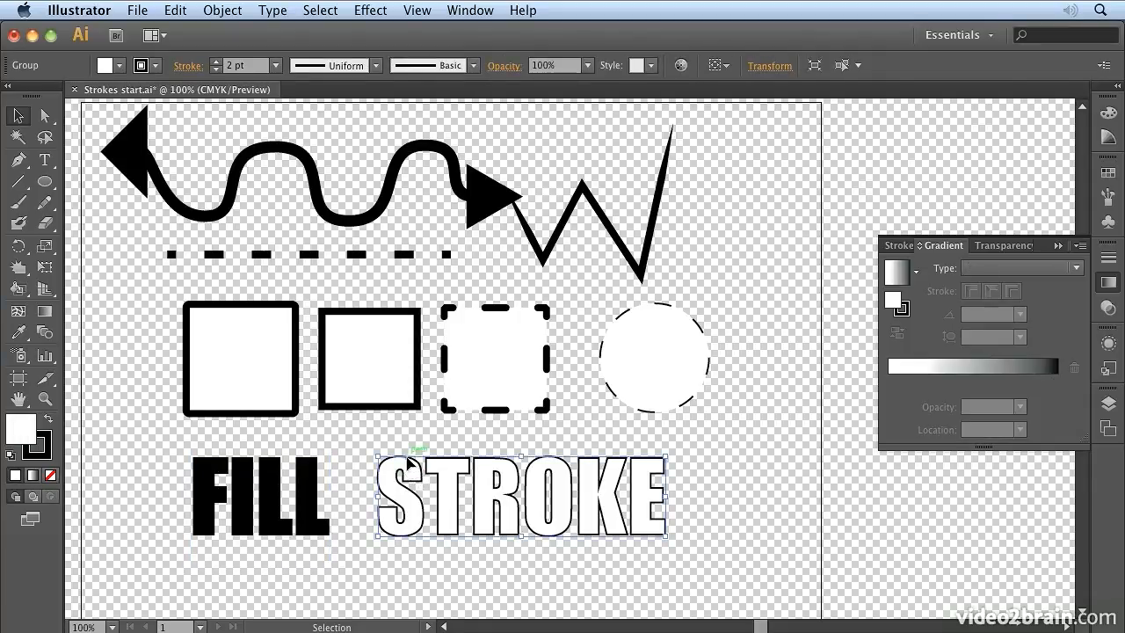
left_click(278, 13)
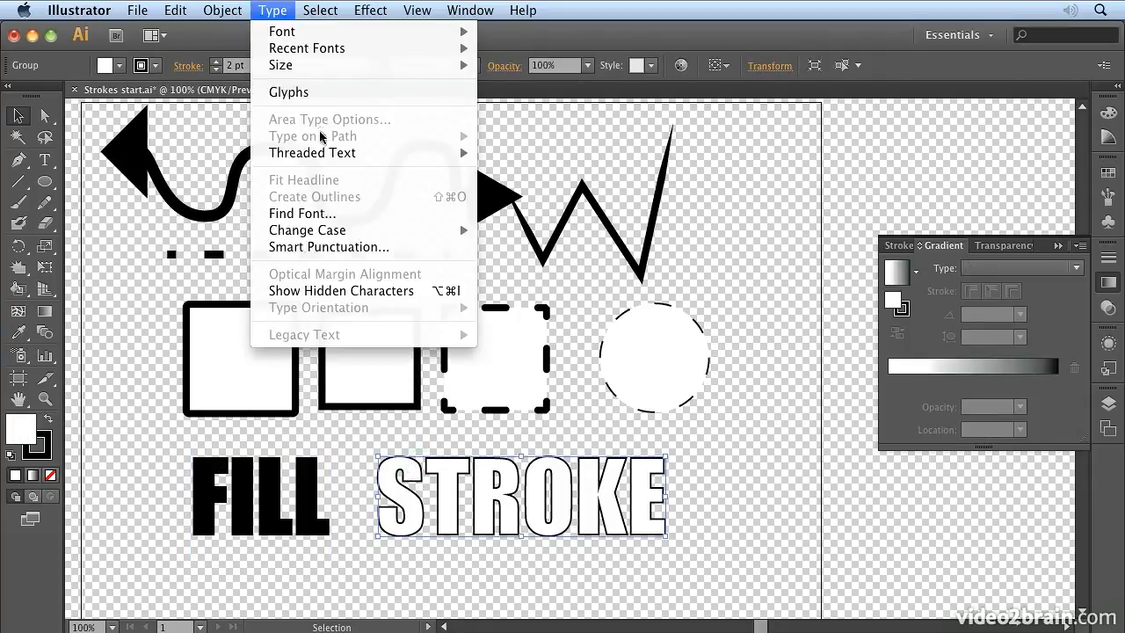
left_click(700, 486)
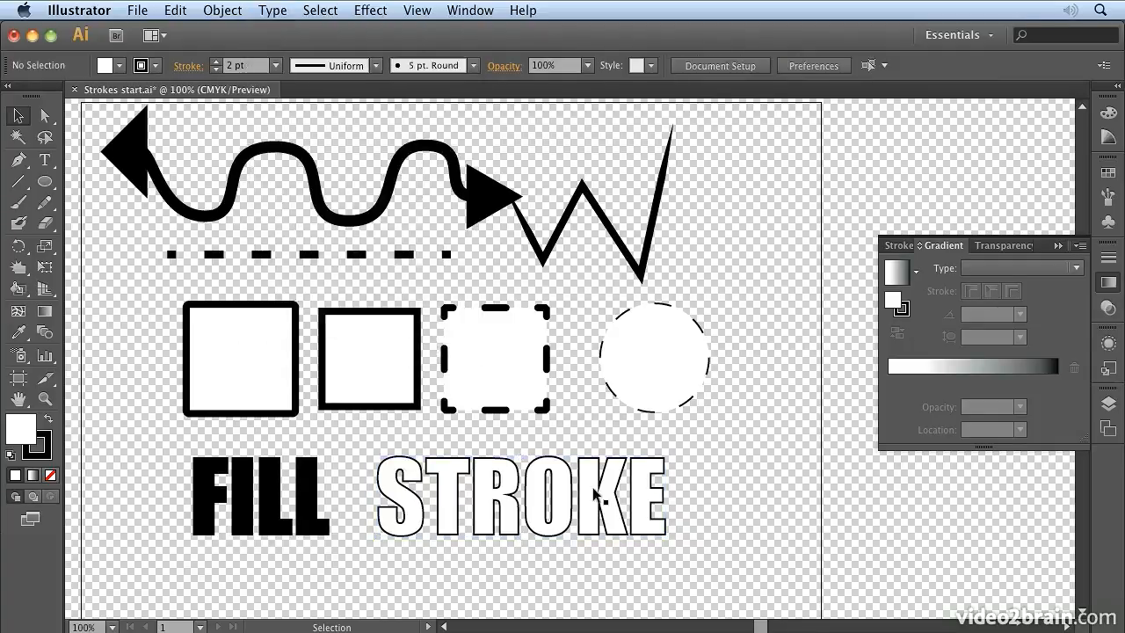
key("t")
left_click(231, 479)
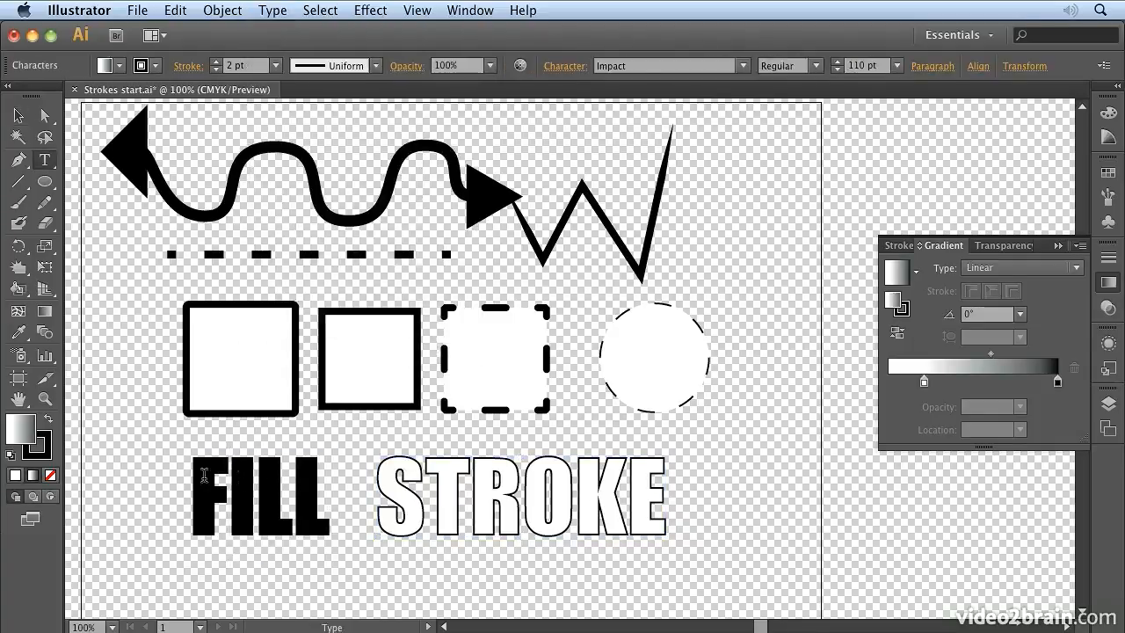
left_click(327, 486)
left_click(342, 488, "super")
left_click(273, 9)
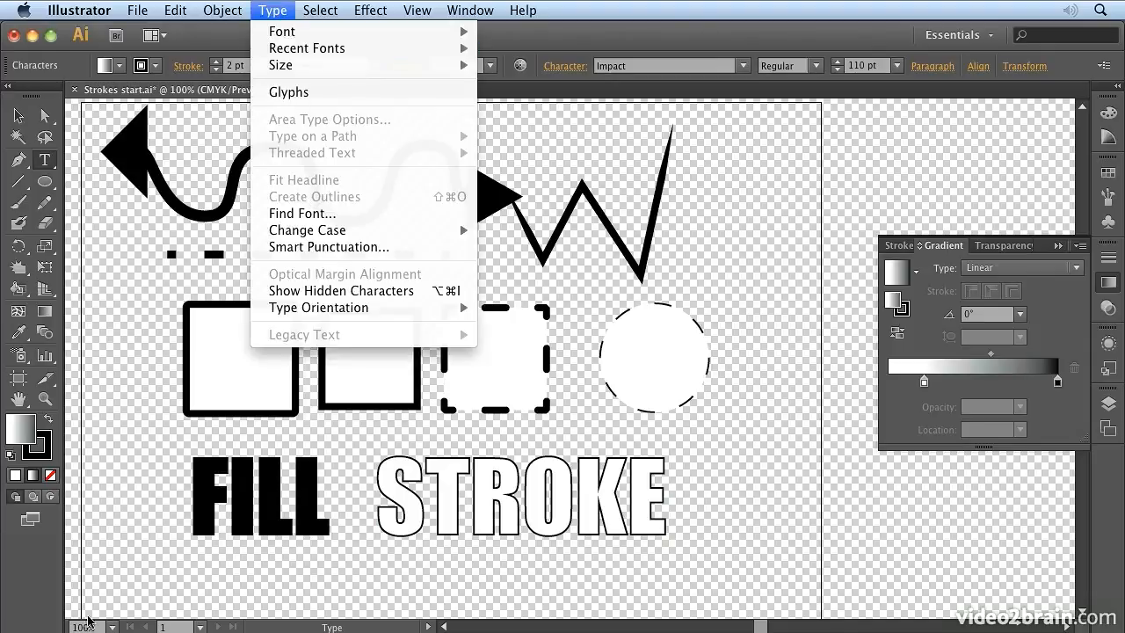
left_click(219, 497)
Convert the FILL text object to outlines.
left_click(19, 115)
left_click(270, 514)
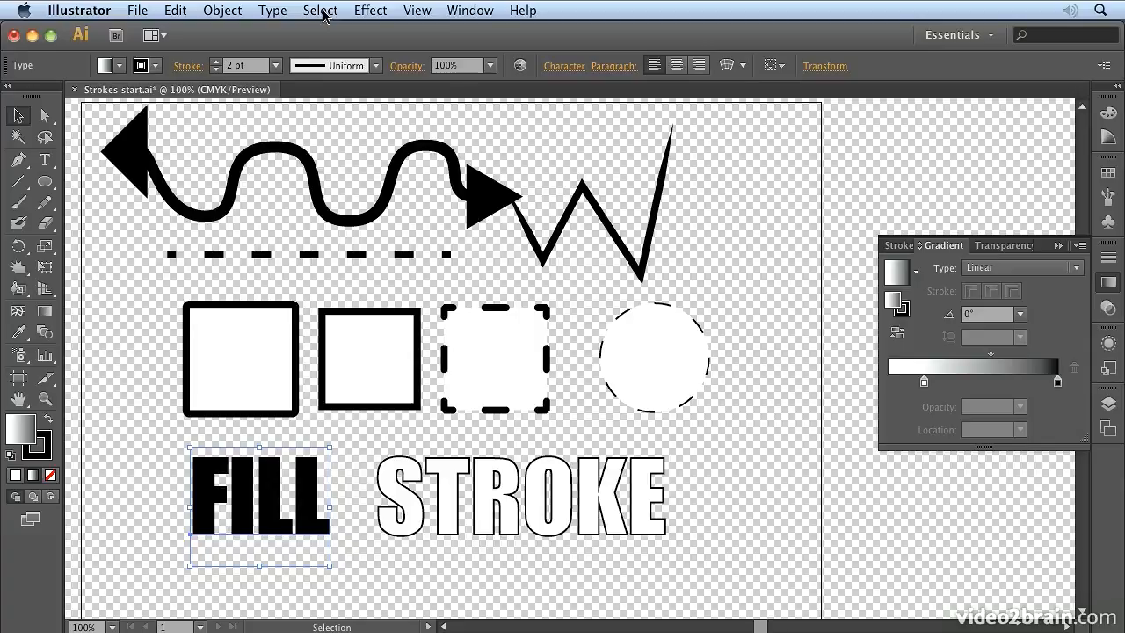
left_click(270, 10)
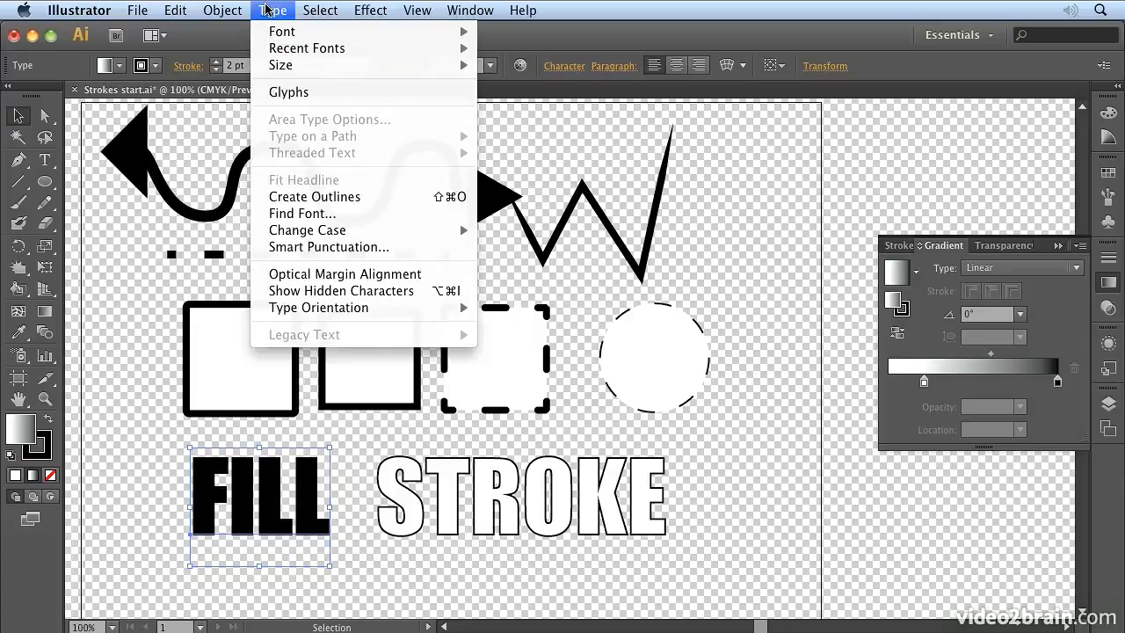
left_click(323, 197)
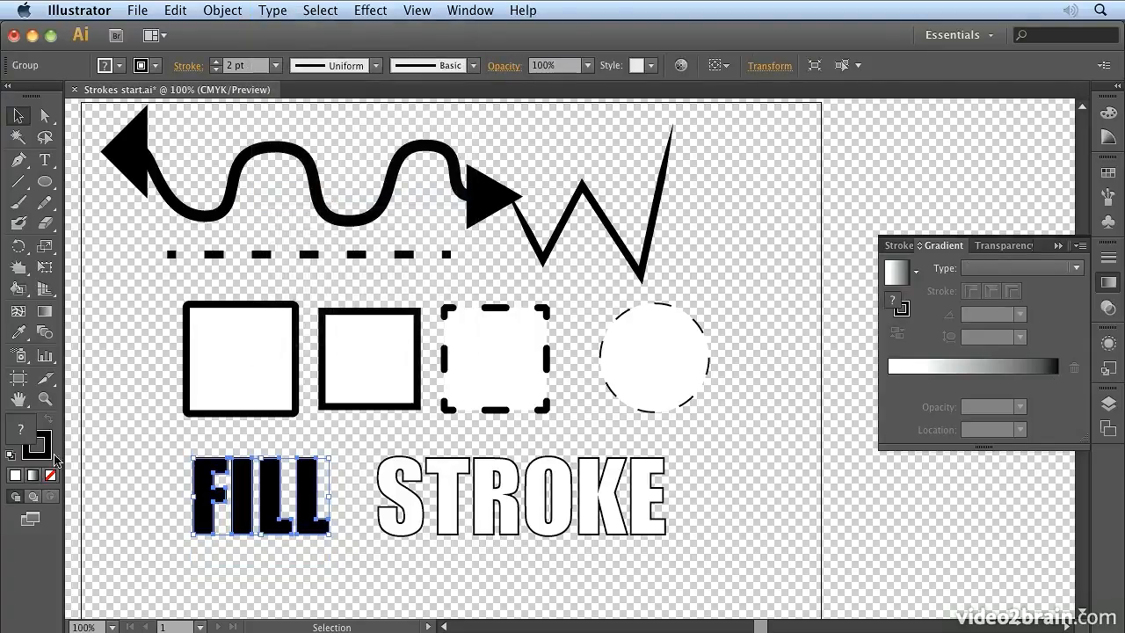
Switch the outlined FILL lettering's fill between the linear gradient, solid white and none, ending on solid white.
left_click(32, 475)
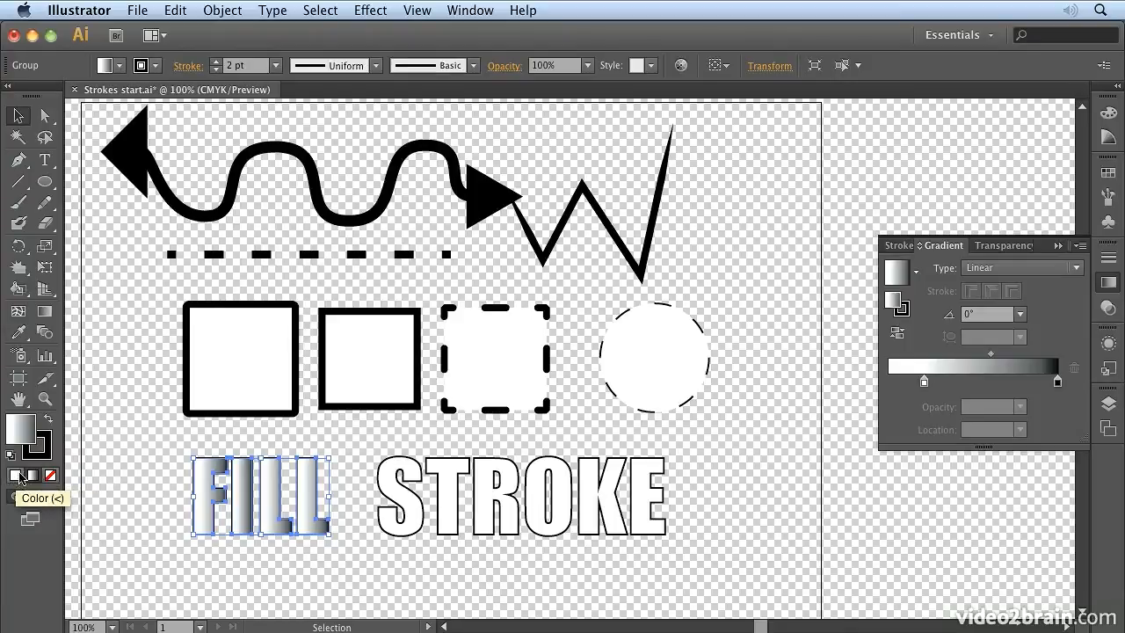
left_click(16, 476)
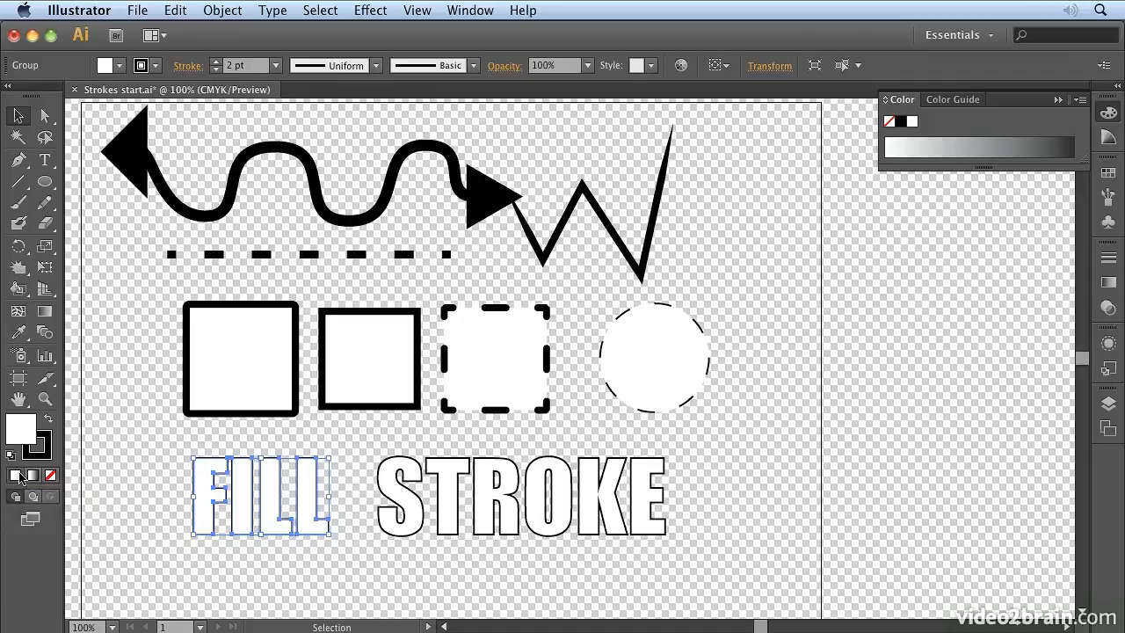
key("period")
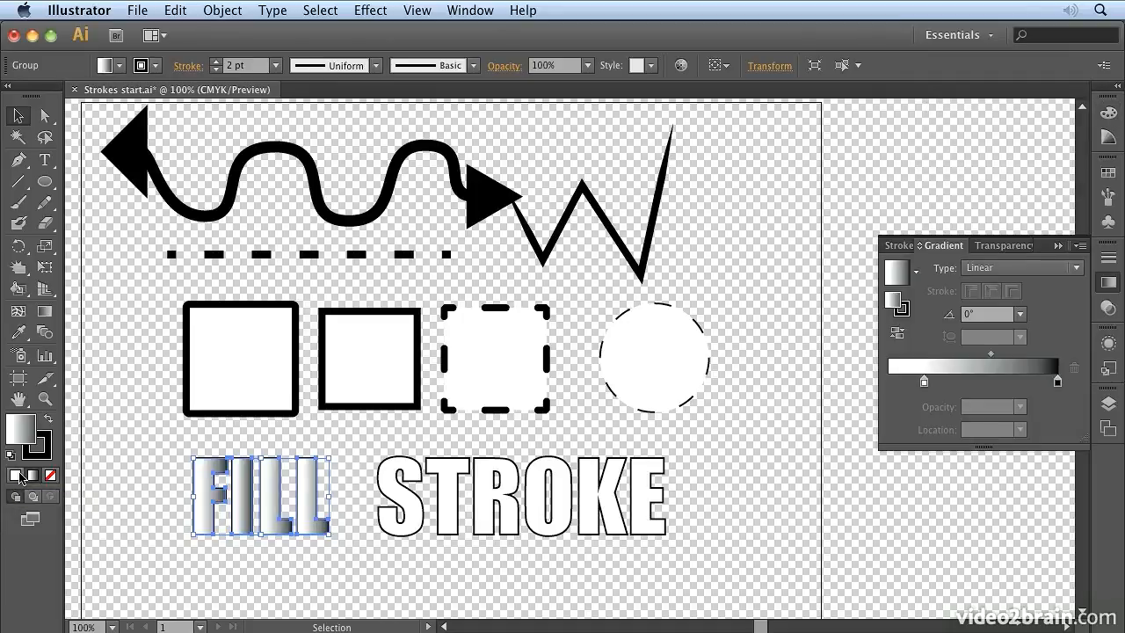
key("slash")
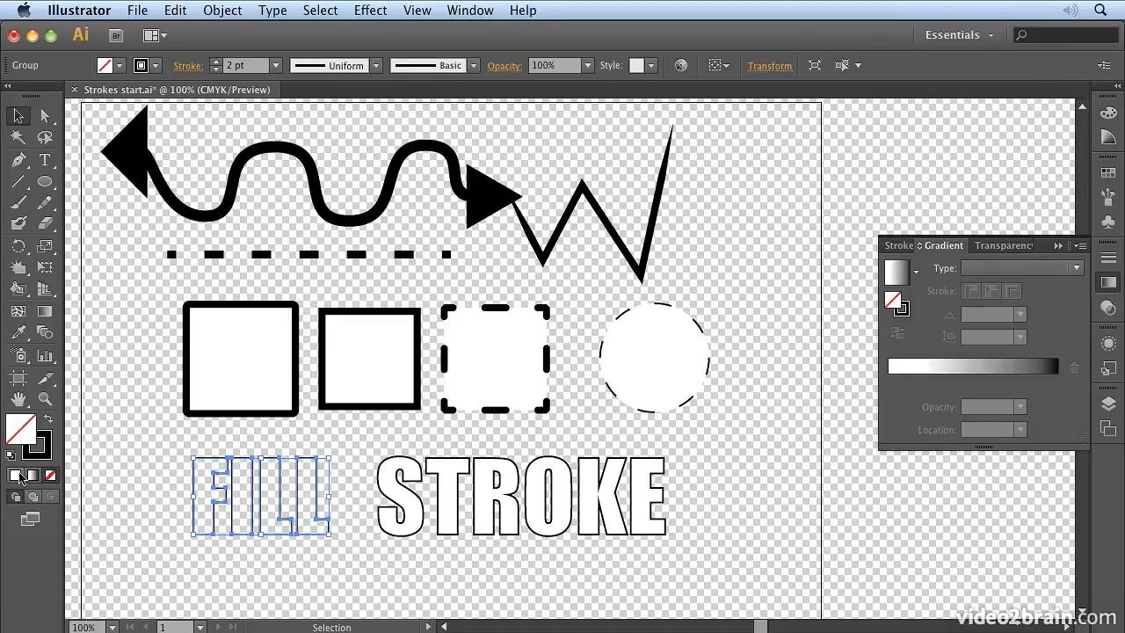
key("period")
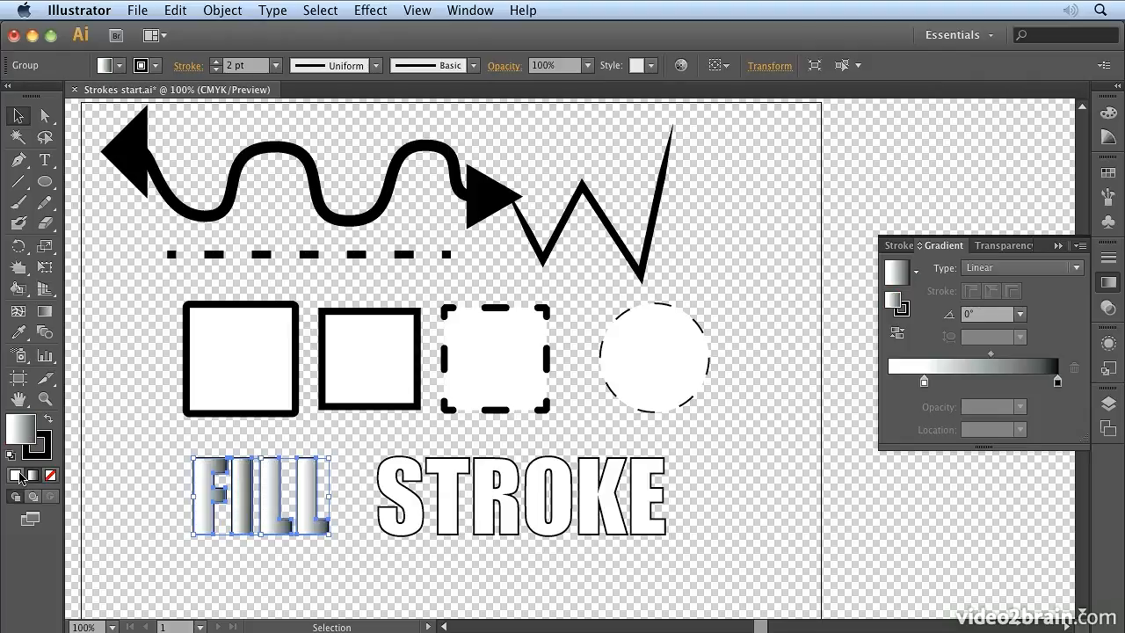
key("comma")
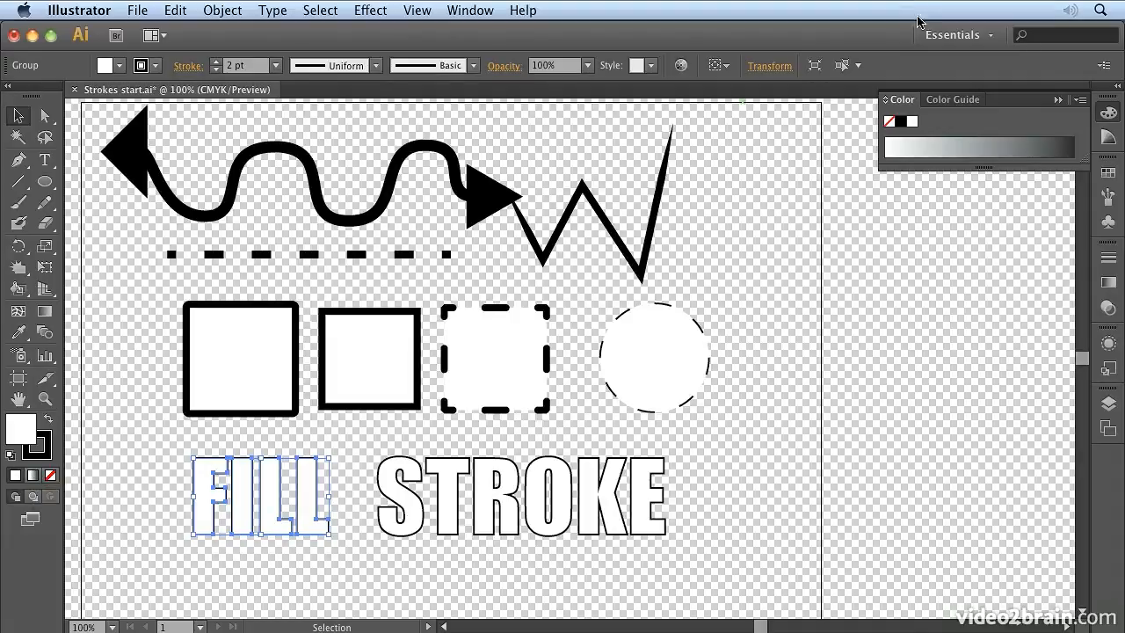
Try the Orange, Yellow gradient, the brown floral and Foliage patterns, and the black-and-white radial gradient as fills on the FILL lettering.
left_click(1107, 174)
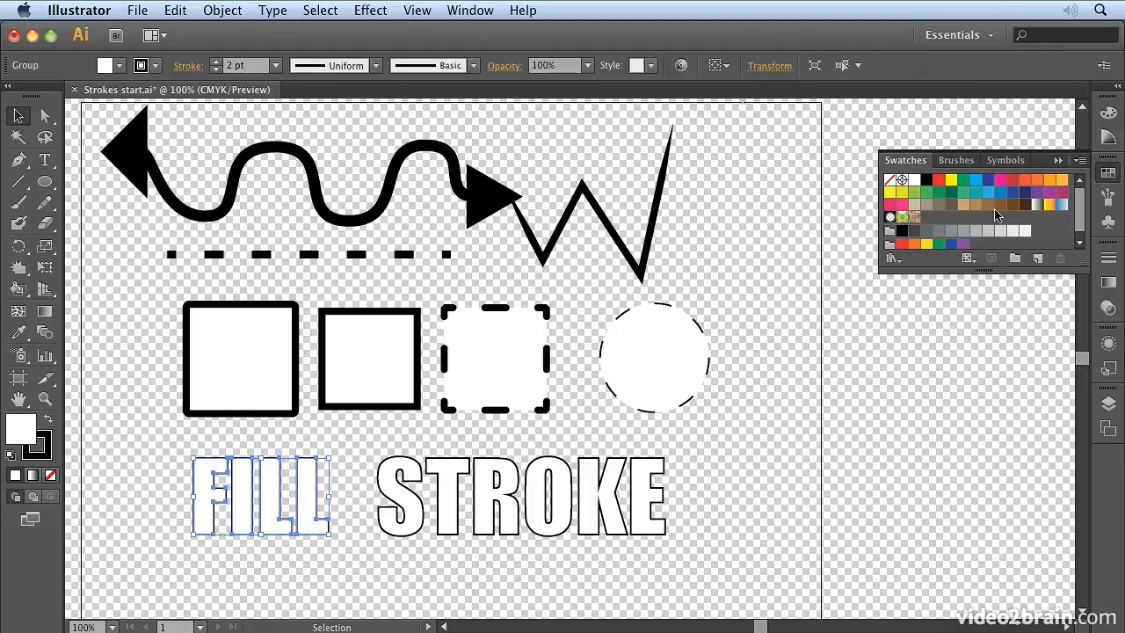
left_click(1048, 204)
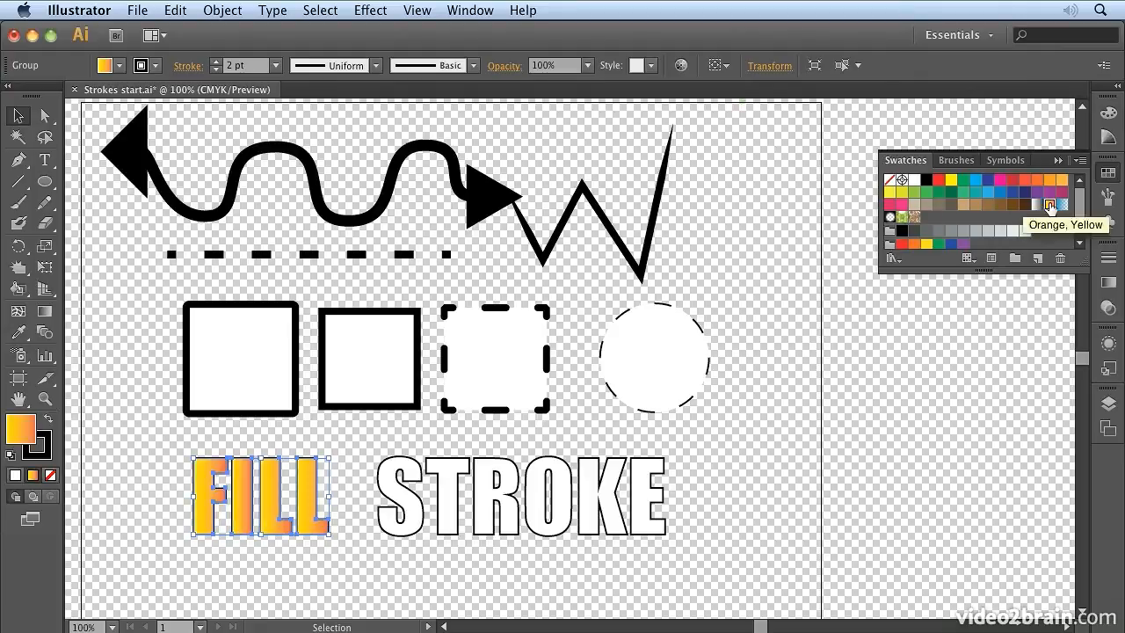
left_click(889, 216)
left_click(901, 217)
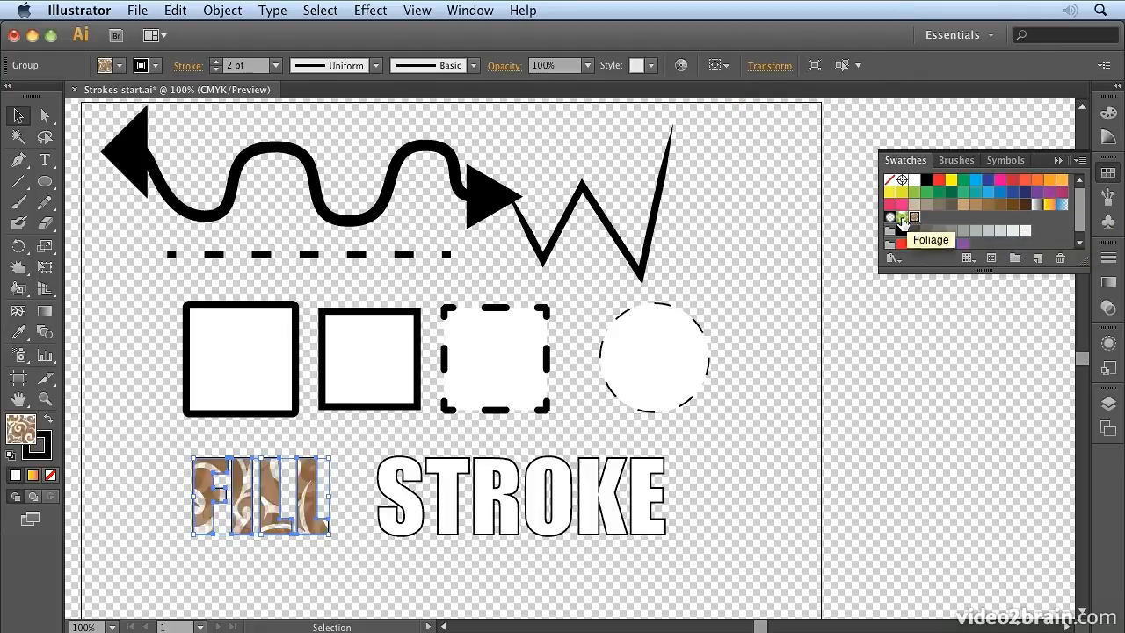
left_click(901, 217)
left_click(889, 216)
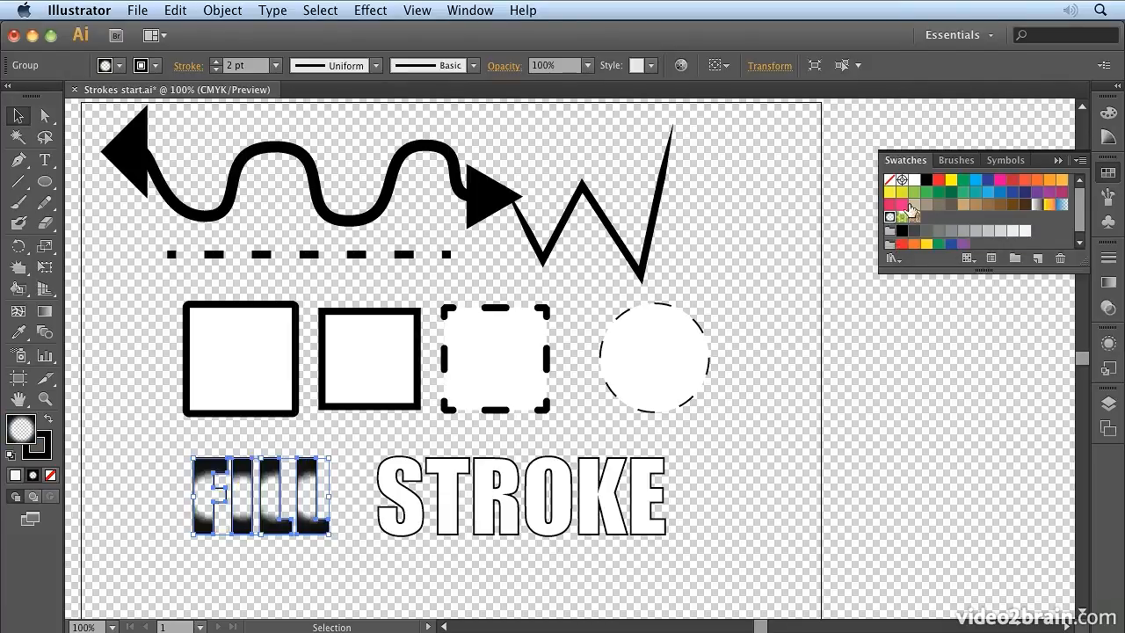
Try several solid colour swatches on the outlined FILL lettering, ending with a medium blue fill.
left_click(912, 205)
left_click(939, 180)
left_click(965, 193)
left_click(999, 193)
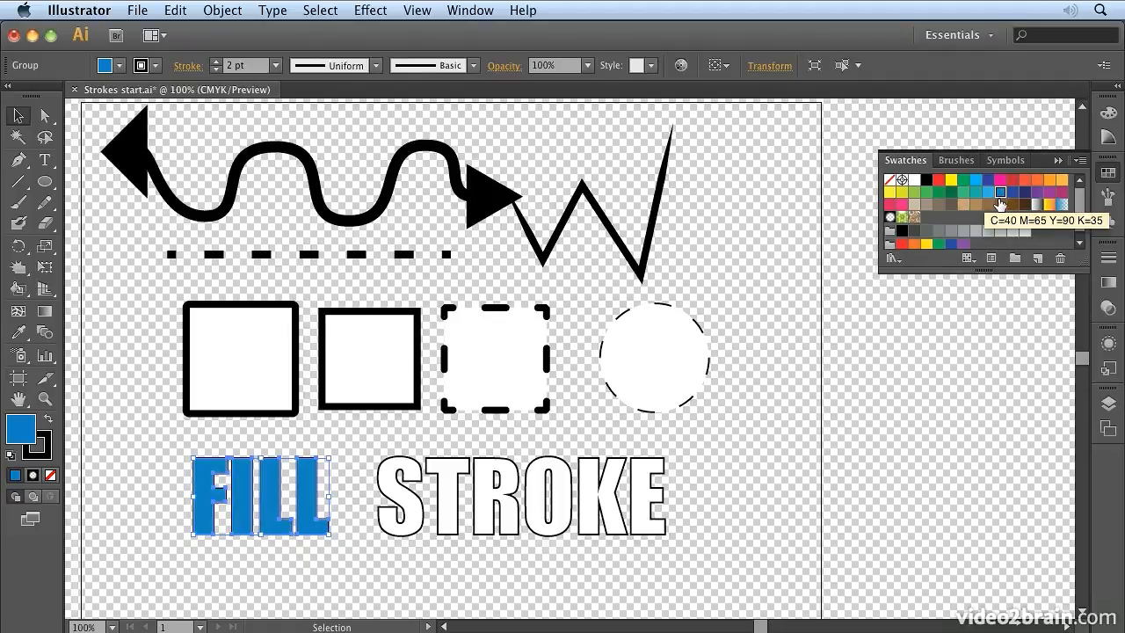